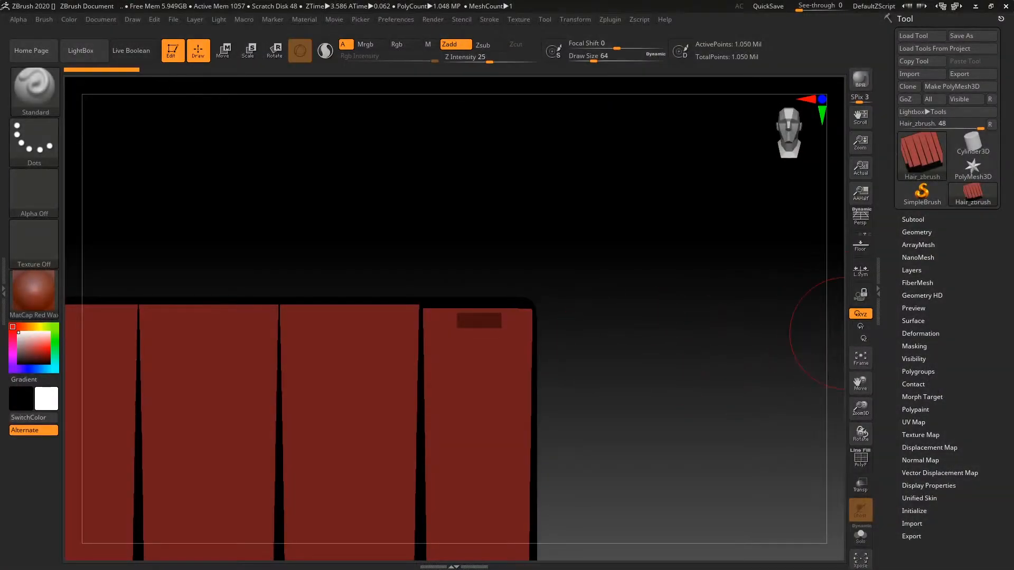
# Turn on the FiberMesh preview to grow fibers from the masked patch atop the narrow end hair card.
pyautogui.click(923, 279)
pyautogui.click(927, 322)
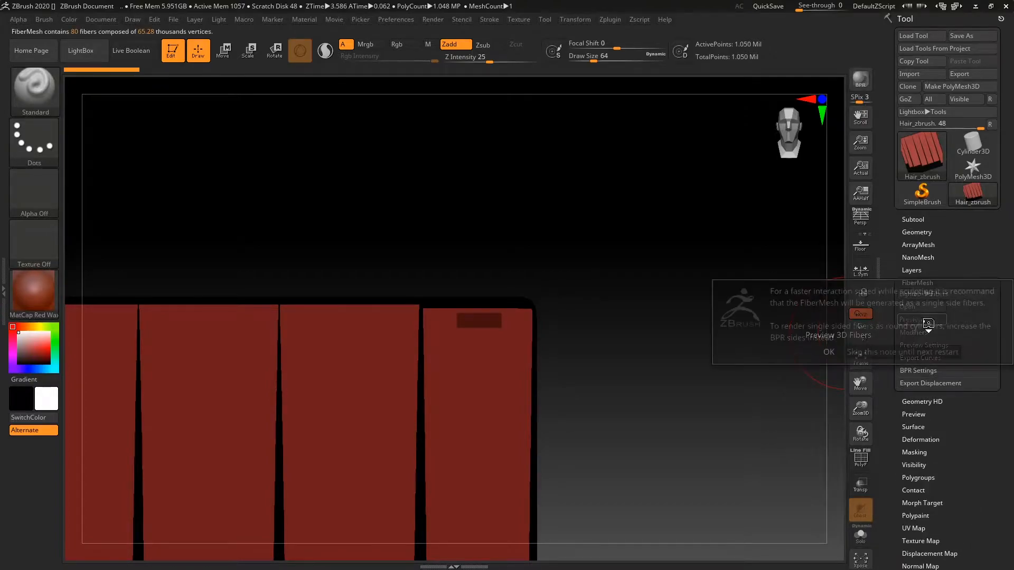
pyautogui.click(880, 354)
pyautogui.moveTo(674, 345); pyautogui.dragTo(649, 173)
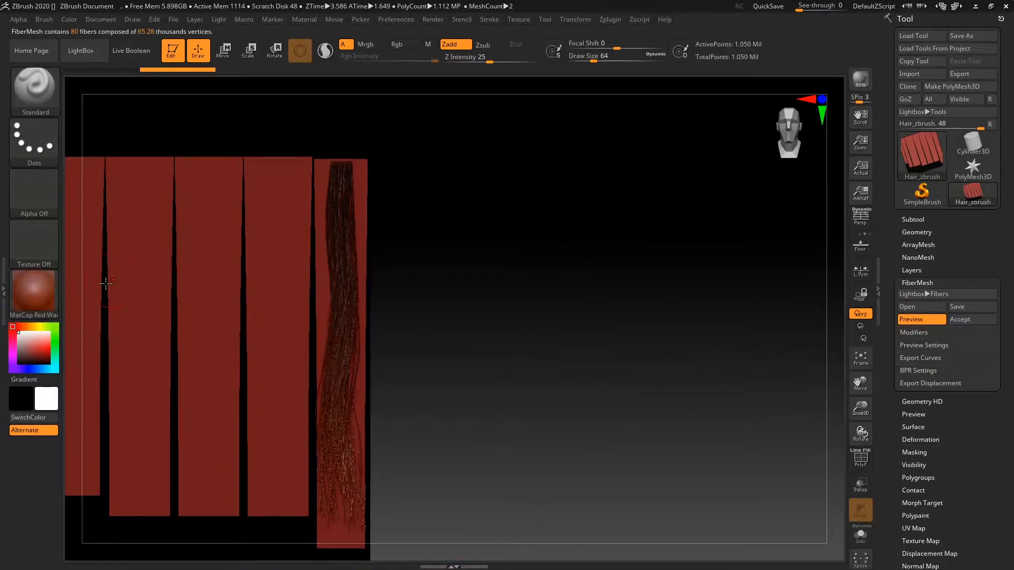
# Switch the material to Hair2 and render the fiber preview to check the strand.
pyautogui.click(43, 298)
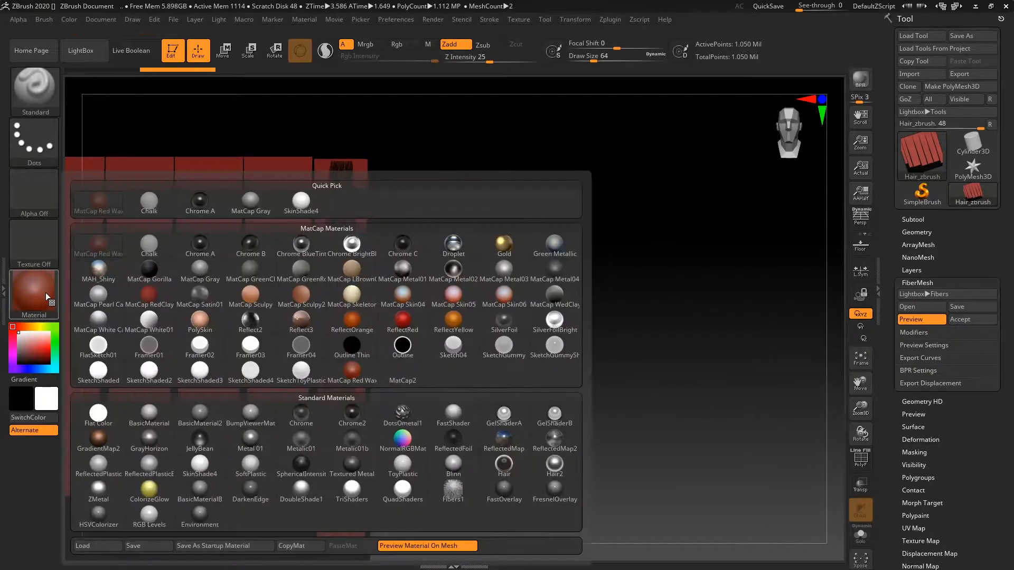
pyautogui.click(554, 464)
pyautogui.moveTo(686, 272); pyautogui.dragTo(870, 55)
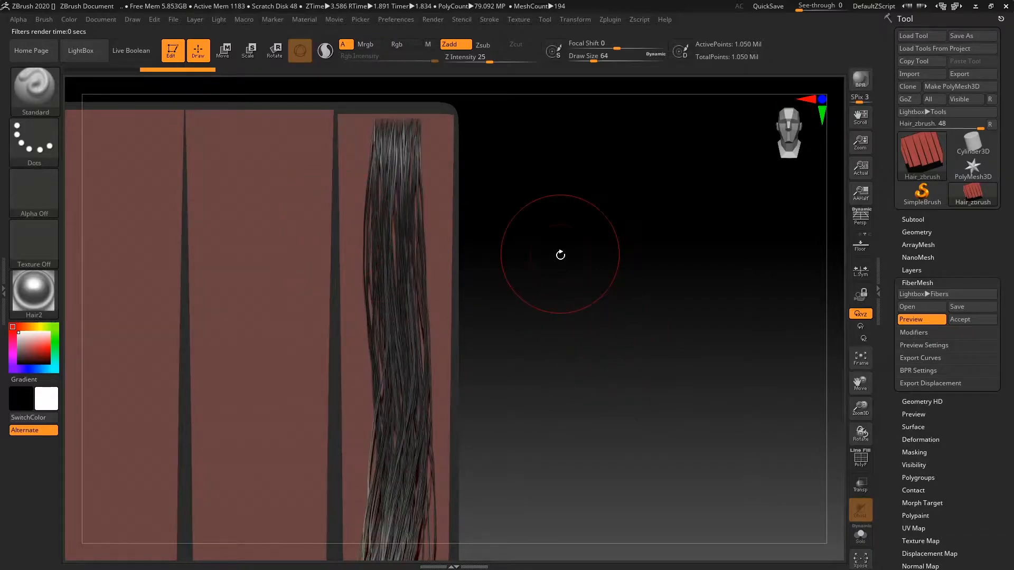
pyautogui.keyDown('alt'); pyautogui.moveTo(585, 363); pyautogui.dragTo(601, 142); pyautogui.keyUp('alt')
pyautogui.keyDown('alt'); pyautogui.moveTo(599, 327); pyautogui.dragTo(829, 319); pyautogui.keyUp('alt')
# Reshape the fibers' Revolve Radius curve so it peaks near the middle and falls off toward the tip.
pyautogui.click(916, 345)
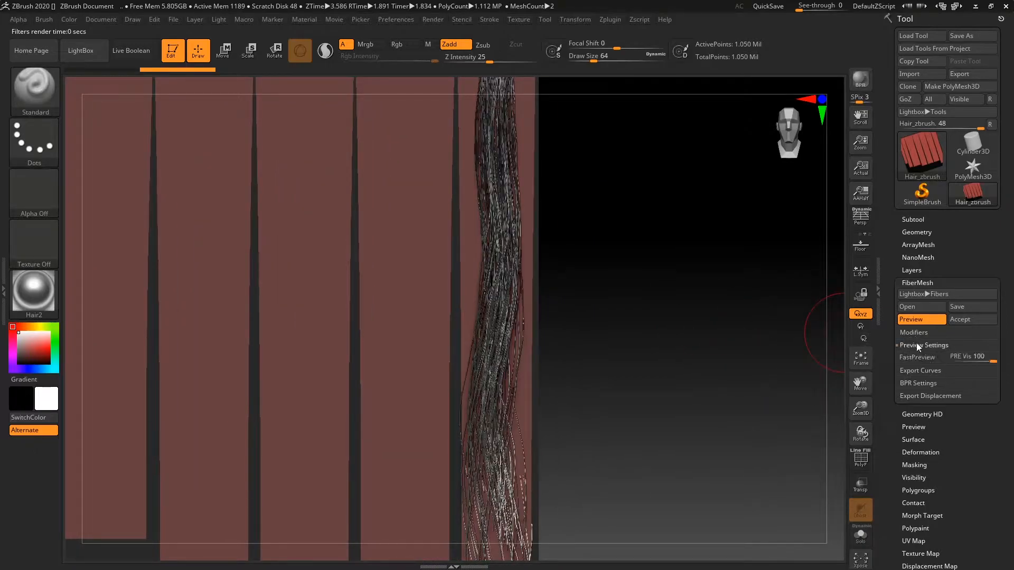
pyautogui.click(922, 385)
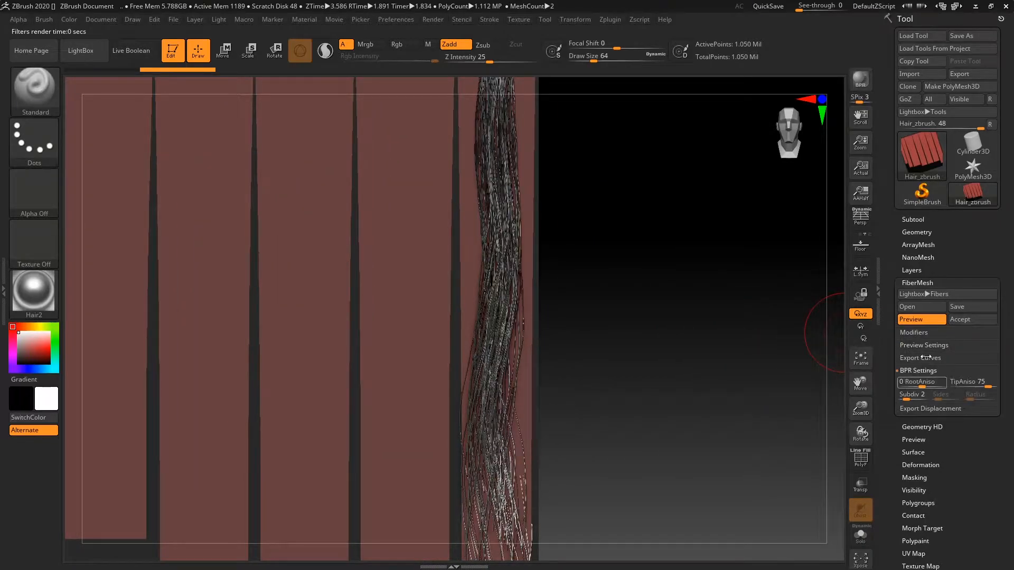
pyautogui.click(913, 332)
pyautogui.moveTo(893, 434); pyautogui.dragTo(887, 381)
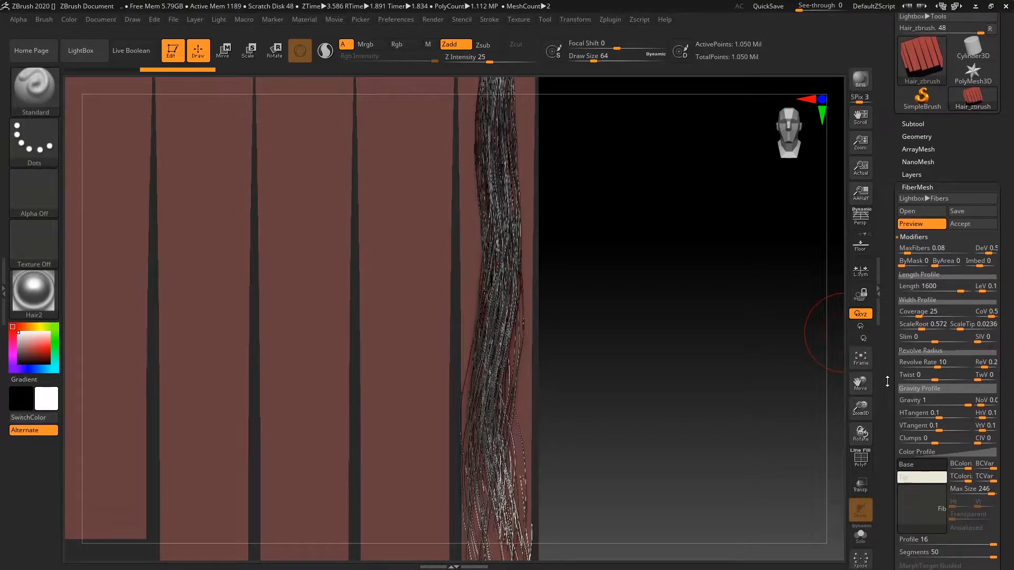
pyautogui.click(935, 351)
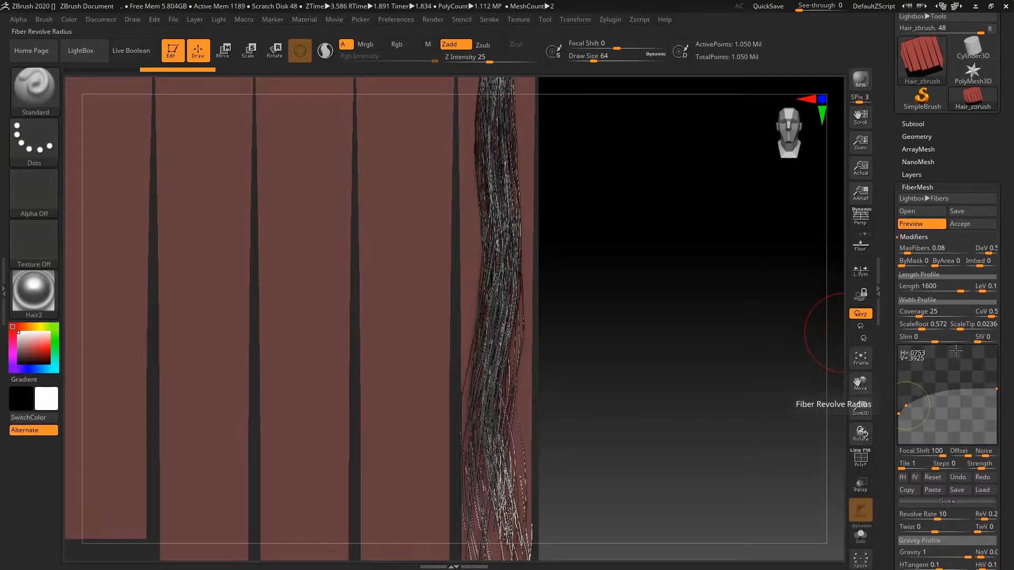
pyautogui.moveTo(997, 390); pyautogui.dragTo(993, 404)
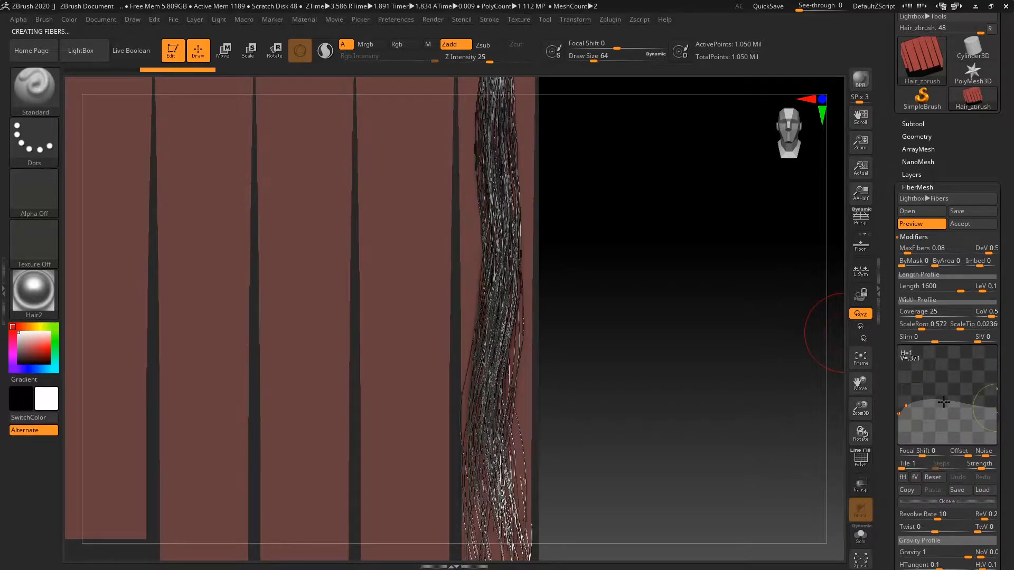
pyautogui.moveTo(932, 396); pyautogui.dragTo(940, 389)
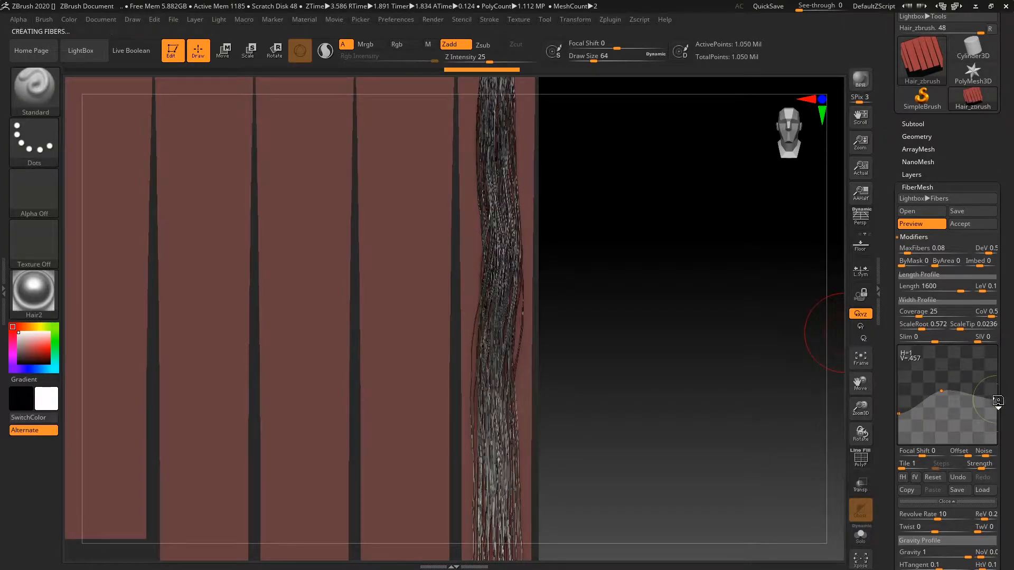
# Render the strand with the new revolve curve and examine it from root to tip.
pyautogui.moveTo(699, 374); pyautogui.dragTo(644, 262)
pyautogui.click(854, 76)
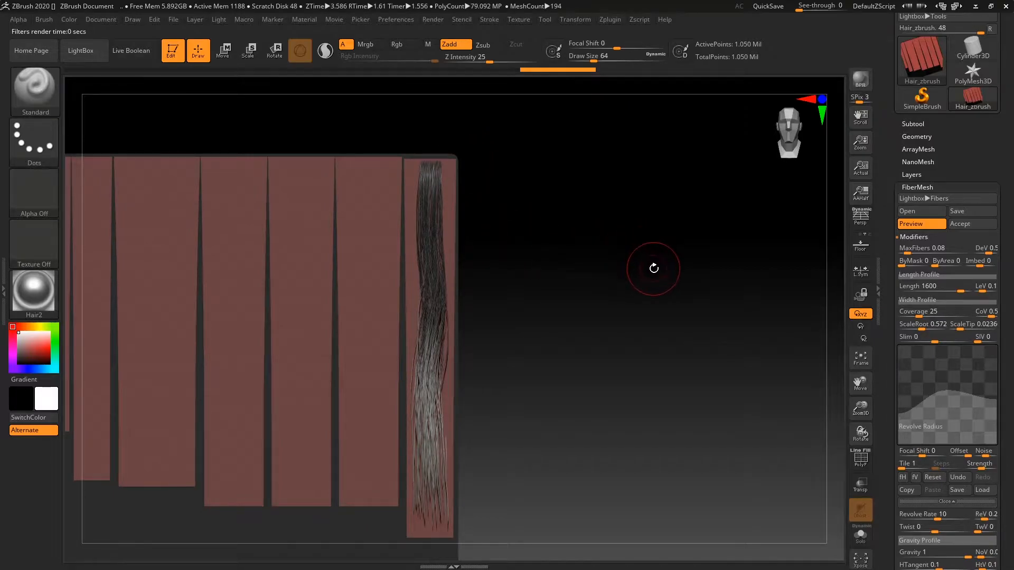
pyautogui.keyDown('alt'); pyautogui.moveTo(653, 268); pyautogui.dragTo(558, 299); pyautogui.keyUp('alt')
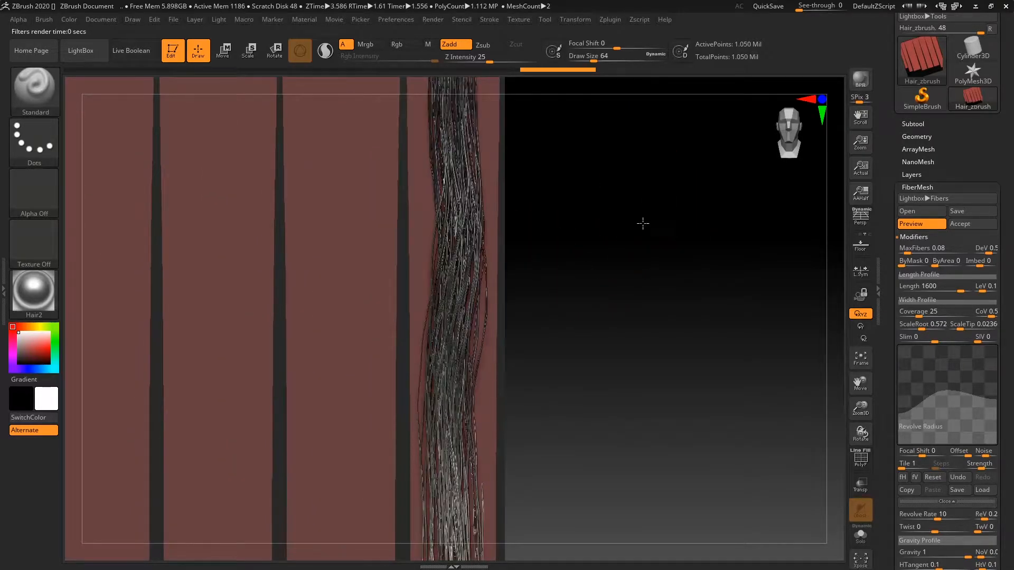
pyautogui.keyDown('alt'); pyautogui.moveTo(648, 197); pyautogui.dragTo(605, 392); pyautogui.keyUp('alt')
pyautogui.keyDown('alt'); pyautogui.moveTo(828, 295); pyautogui.dragTo(690, 252); pyautogui.keyUp('alt')
pyautogui.keyDown('alt'); pyautogui.moveTo(755, 213); pyautogui.dragTo(727, 288); pyautogui.keyUp('alt')
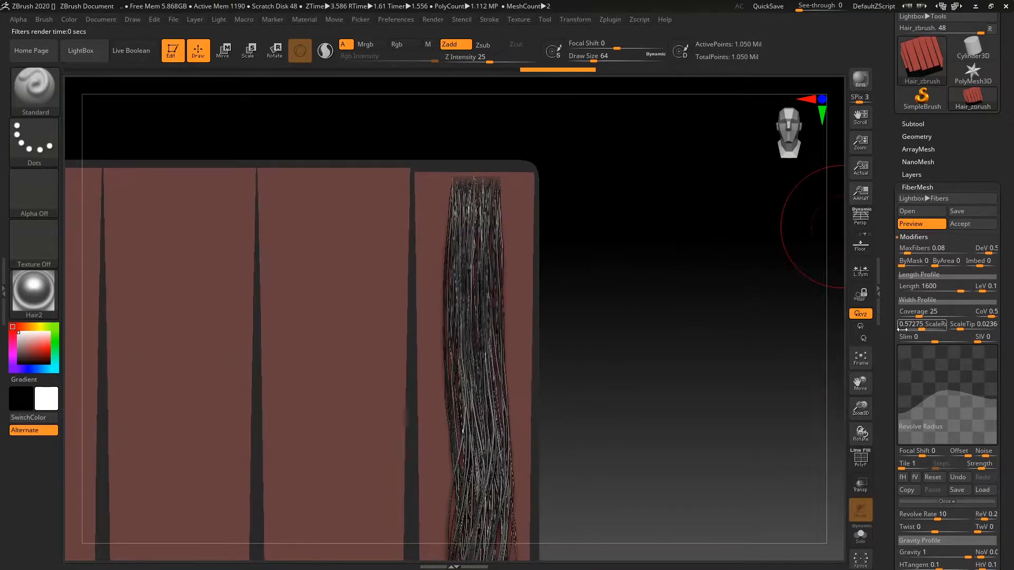
# Turn on fast preview for the fibers and raise their Coverage to about 30.
pyautogui.scroll(-5, 890, 328)
pyautogui.click(938, 434)
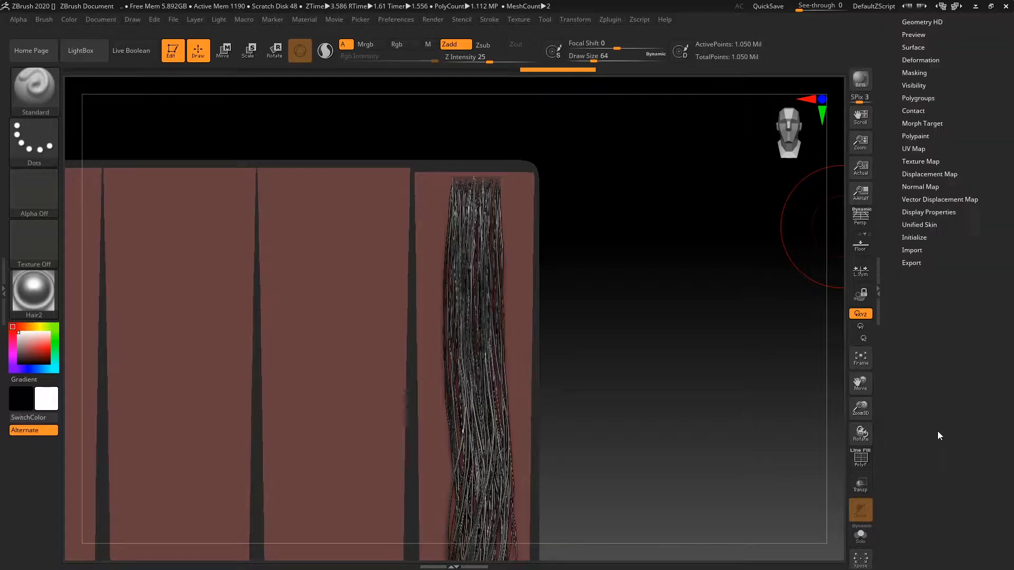
pyautogui.scroll(6, 942, 230)
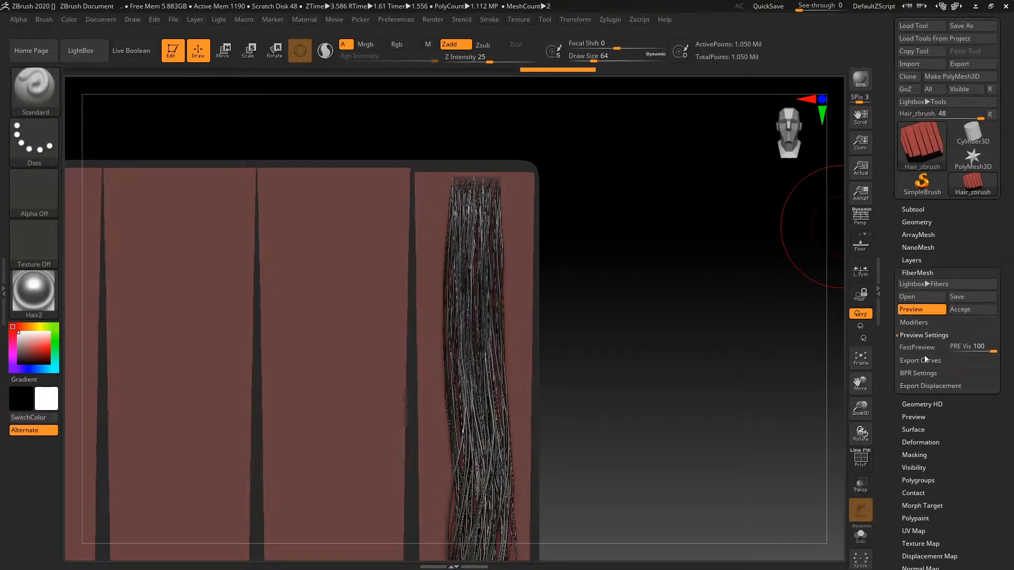
pyautogui.click(924, 348)
pyautogui.click(919, 334)
pyautogui.click(916, 324)
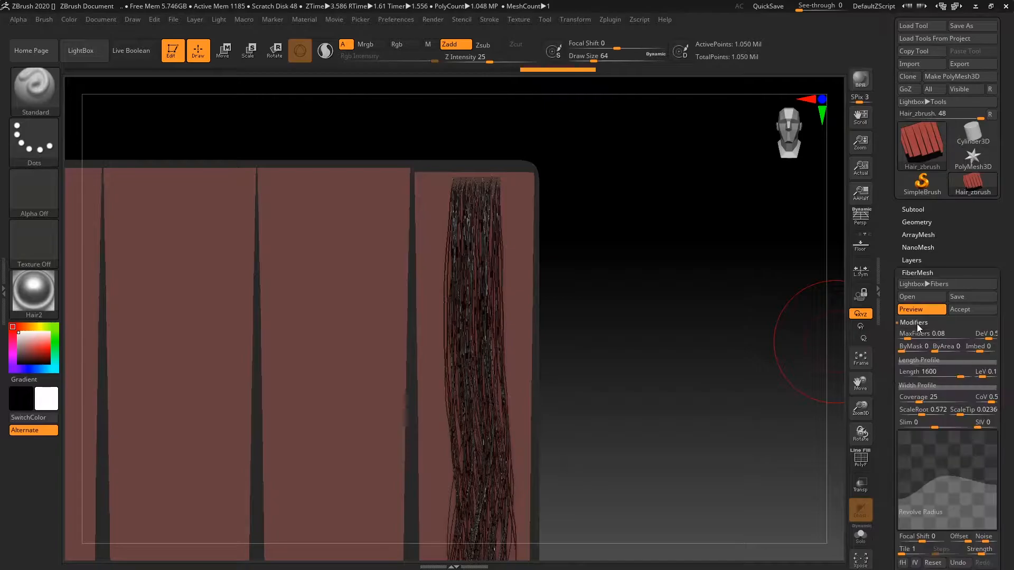
pyautogui.click(913, 399)
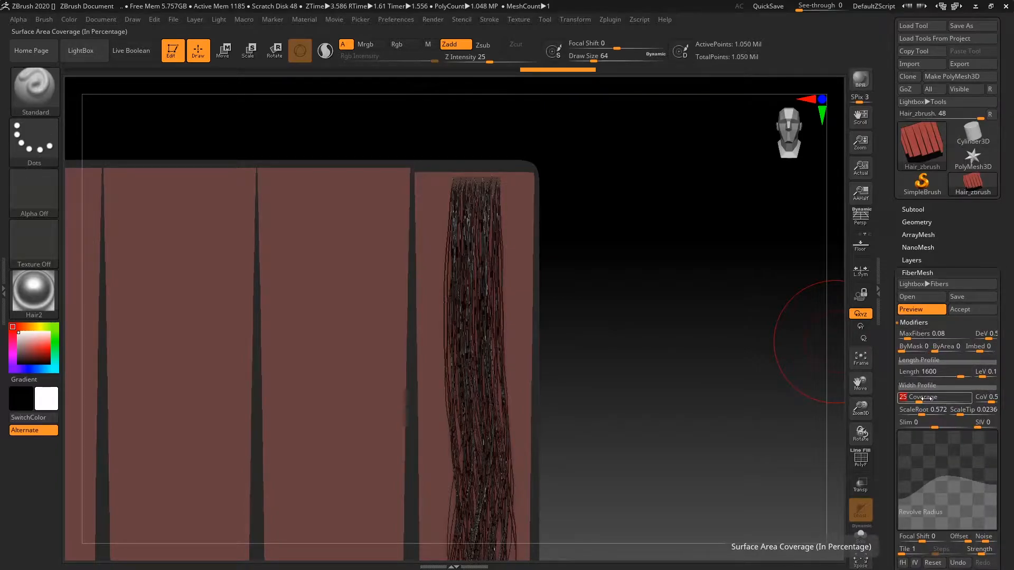
pyautogui.press('Return')
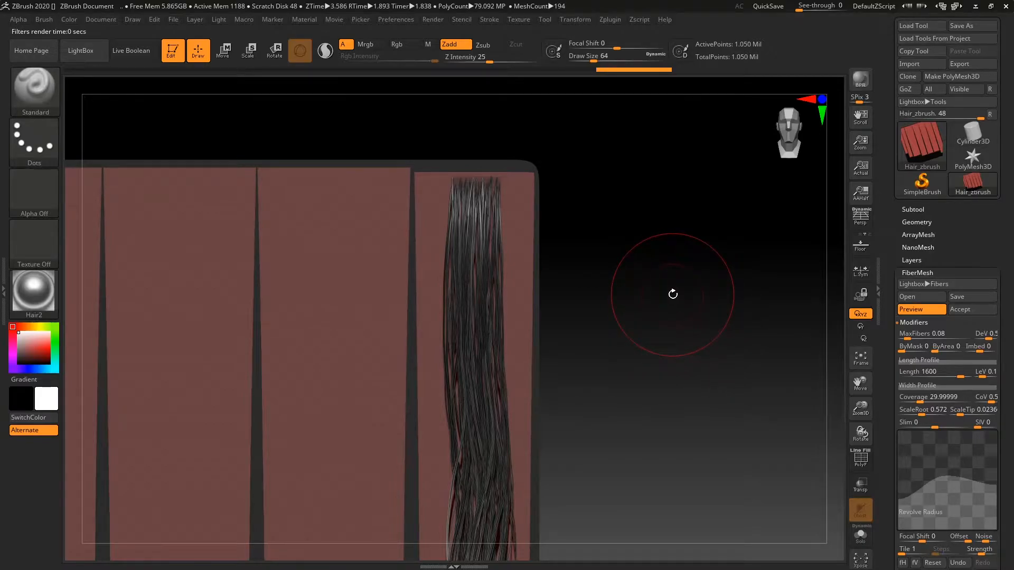
# Accept the previewed fibers as real geometry and show the subtool list to check the new strand.
pyautogui.keyDown('alt'); pyautogui.moveTo(683, 288); pyautogui.dragTo(683, 332); pyautogui.keyUp('alt')
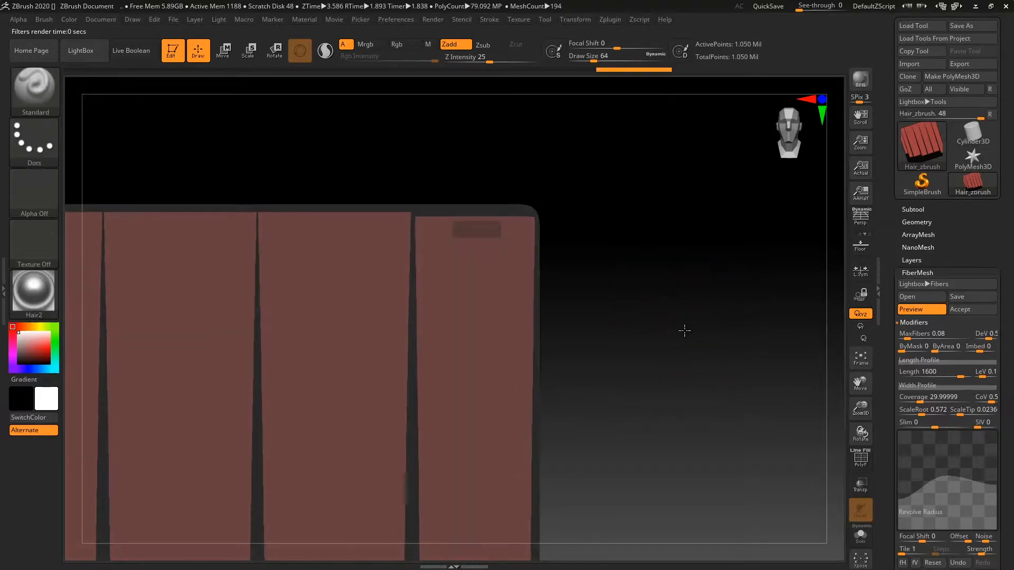
pyautogui.click(968, 311)
pyautogui.click(791, 341)
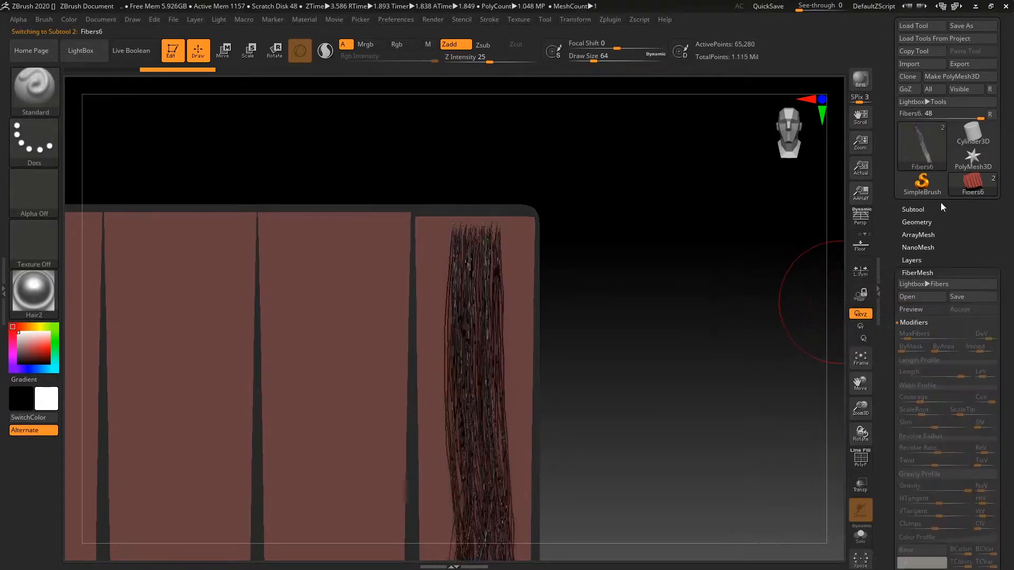
pyautogui.click(913, 210)
pyautogui.moveTo(915, 272)
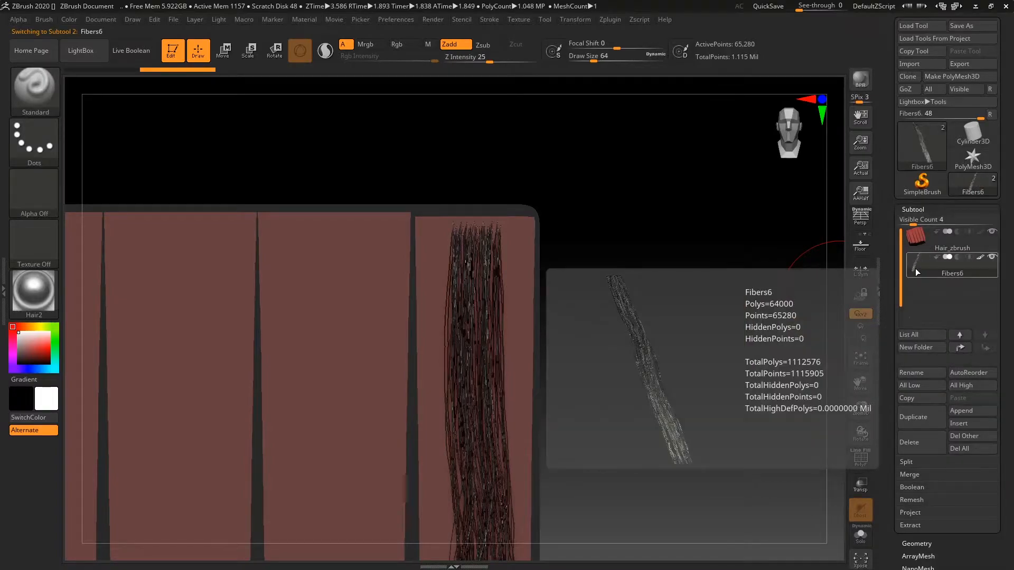
pyautogui.moveTo(651, 351); pyautogui.dragTo(689, 212)
pyautogui.moveTo(632, 277); pyautogui.dragTo(647, 322)
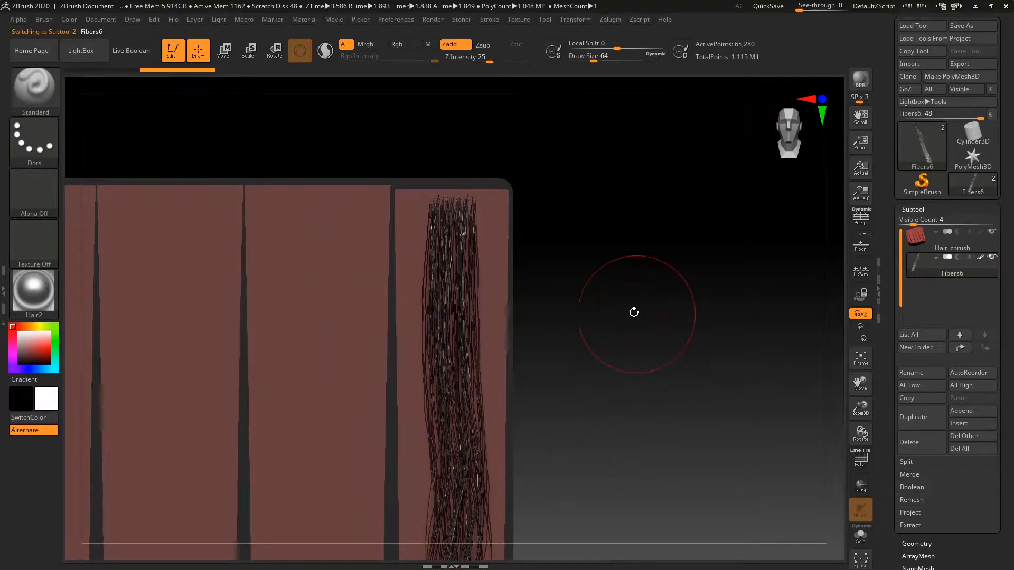
# Select the Move brush, set its draw size to 172 and try pushing the hair strand sideways.
pyautogui.press('b')
pyautogui.press('m')
pyautogui.press('v')
pyautogui.press('space')
pyautogui.moveTo(628, 323); pyautogui.dragTo(639, 324)
pyautogui.moveTo(452, 442); pyautogui.dragTo(409, 442)
pyautogui.hotkey('ctrl', 'z')
pyautogui.press('space')
pyautogui.moveTo(503, 387); pyautogui.dragTo(506, 387)
pyautogui.moveTo(432, 416); pyautogui.dragTo(302, 416)
pyautogui.keyDown('alt'); pyautogui.moveTo(570, 413); pyautogui.dragTo(554, 283); pyautogui.keyUp('alt')
pyautogui.keyDown('alt'); pyautogui.moveTo(585, 253); pyautogui.dragTo(315, 151); pyautogui.keyUp('alt')
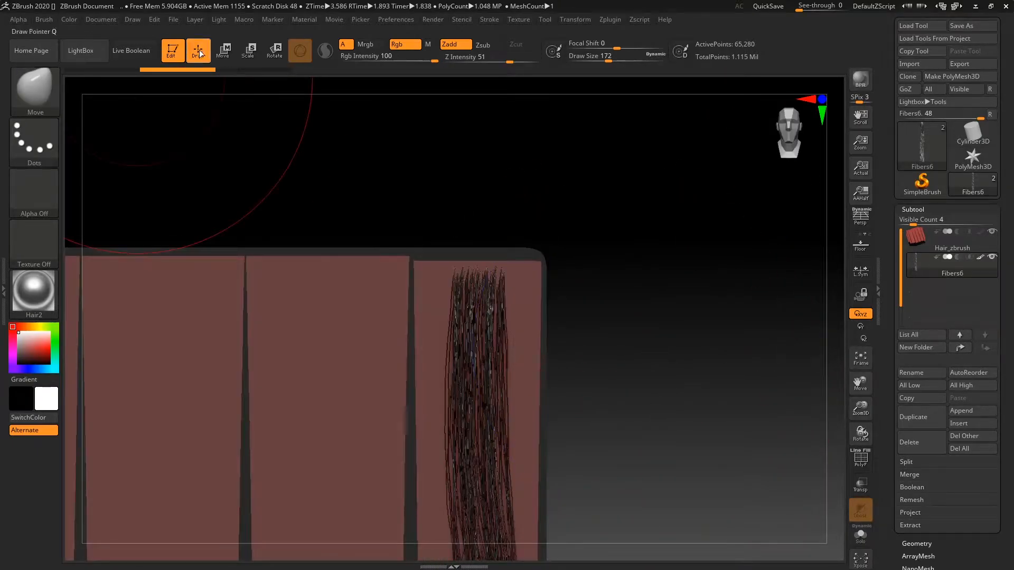
# Switch to the Move transform mode and duplicate the fiber strand subtool.
pyautogui.click(228, 57)
pyautogui.keyDown('alt'); pyautogui.moveTo(573, 402); pyautogui.dragTo(596, 205); pyautogui.keyUp('alt')
pyautogui.keyDown('alt'); pyautogui.moveTo(557, 337); pyautogui.dragTo(597, 248); pyautogui.keyUp('alt')
pyautogui.click(920, 423)
pyautogui.keyDown('alt'); pyautogui.moveTo(495, 210); pyautogui.dragTo(511, 307); pyautogui.keyUp('alt')
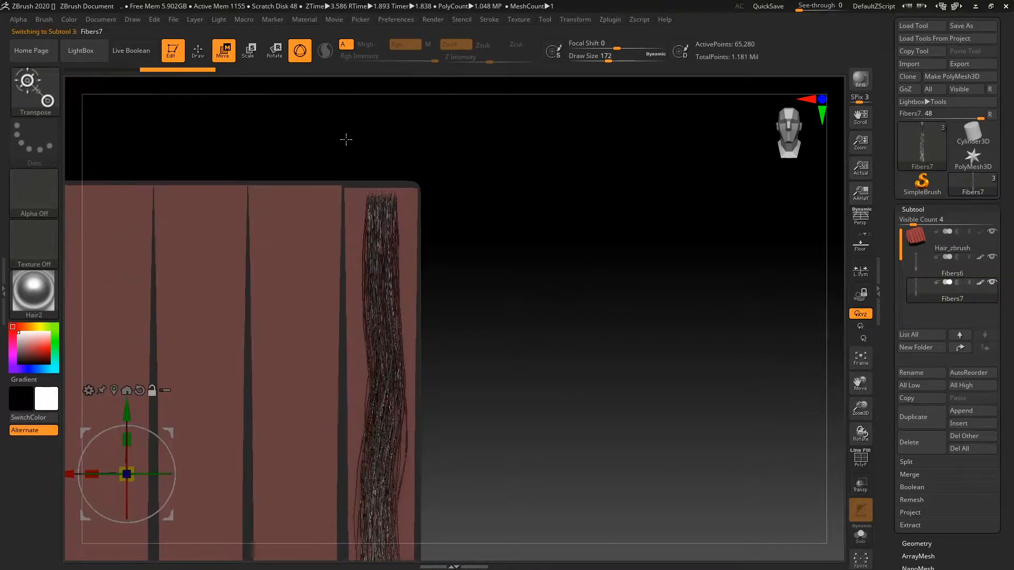
# Center the transform gizmo on the duplicated strand and shift the strand slightly sideways and in depth.
pyautogui.press('q')
pyautogui.click(227, 58)
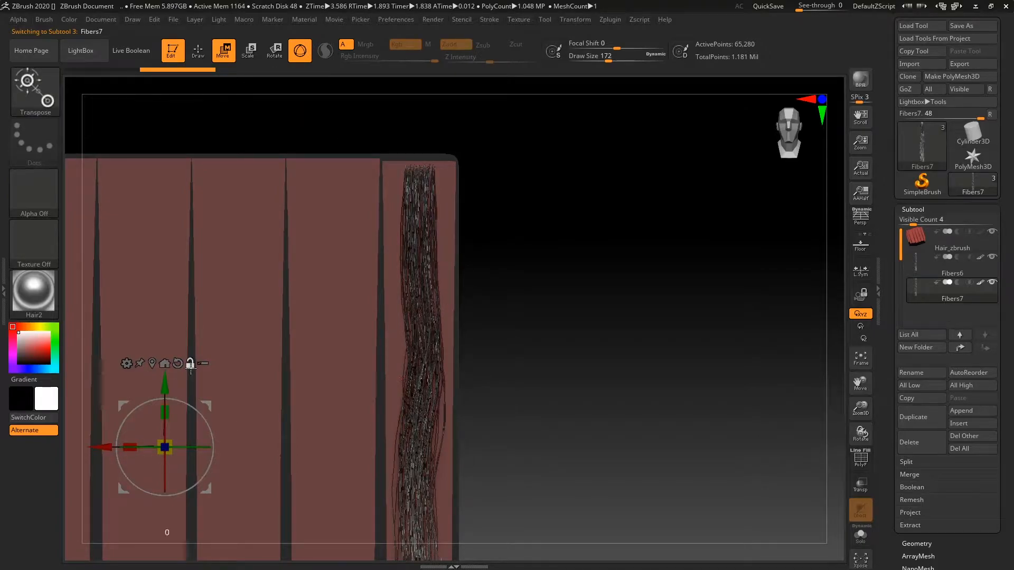
pyautogui.click(153, 363)
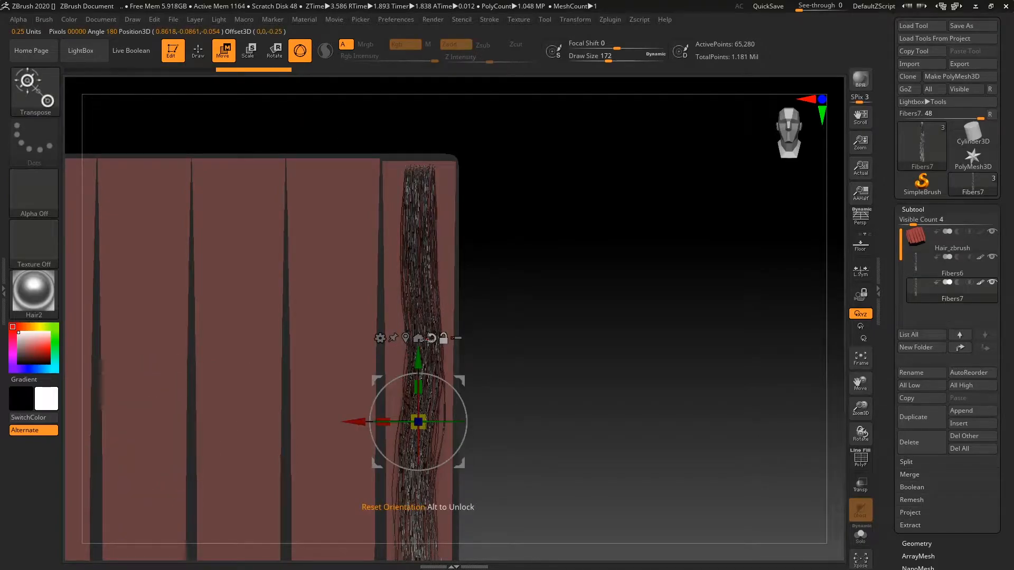
pyautogui.moveTo(354, 422); pyautogui.dragTo(373, 421)
pyautogui.keyDown('ctrl'); pyautogui.moveTo(595, 264); pyautogui.dragTo(484, 491, button='right'); pyautogui.keyUp('ctrl')
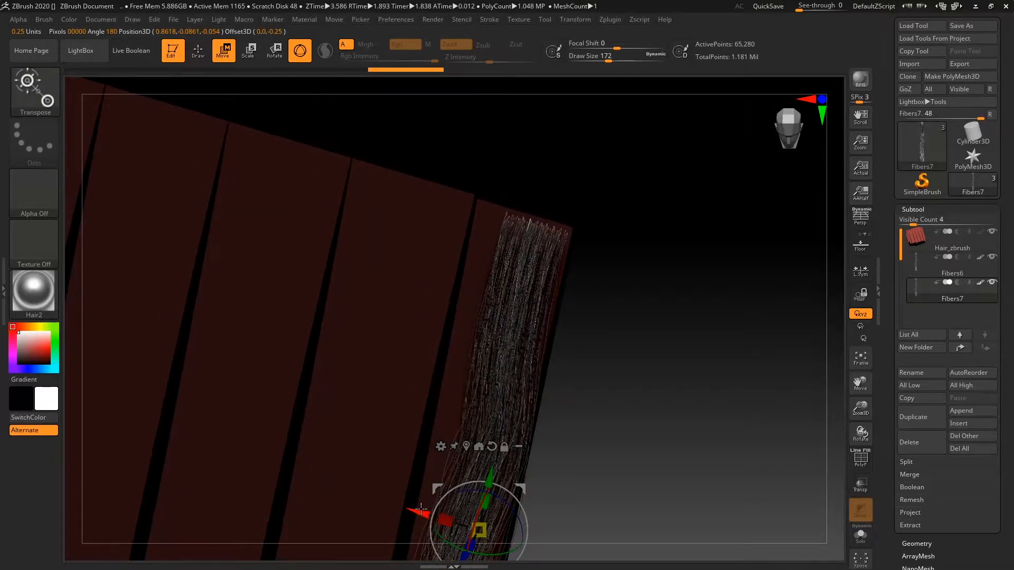
pyautogui.moveTo(421, 510); pyautogui.dragTo(411, 507)
pyautogui.moveTo(570, 495); pyautogui.dragTo(448, 524, button='right')
pyautogui.moveTo(435, 520)
pyautogui.mouseDown()
pyautogui.moveTo(423, 531)
pyautogui.moveTo(438, 518)
pyautogui.moveTo(433, 525)
pyautogui.mouseUp()
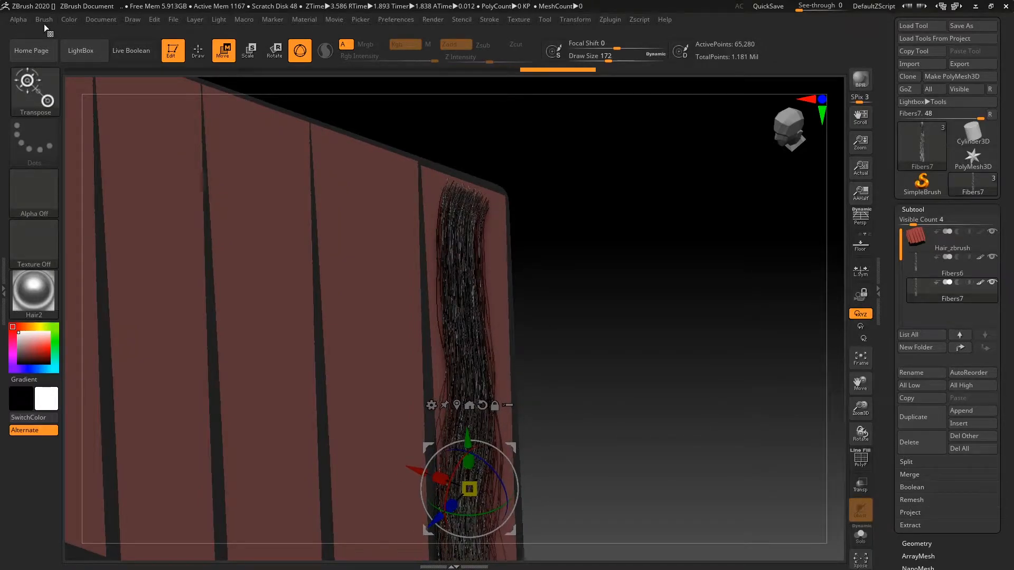
# Return to the Move brush and turn off Auto Mask FiberMesh in its auto masking options.
pyautogui.press('b')
pyautogui.press('m')
pyautogui.press('v')
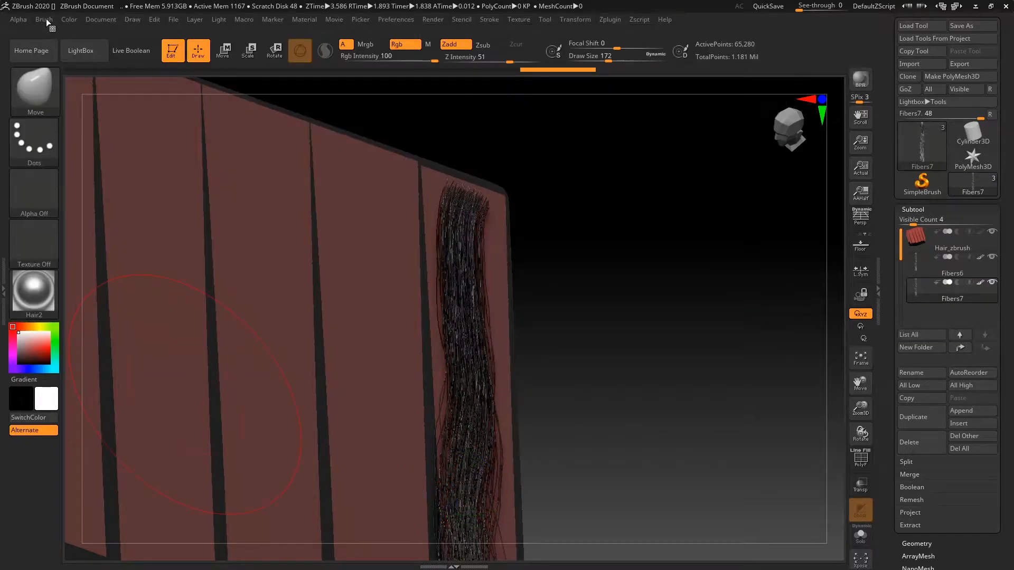
pyautogui.click(45, 19)
pyautogui.moveTo(108, 390); pyautogui.dragTo(110, 377)
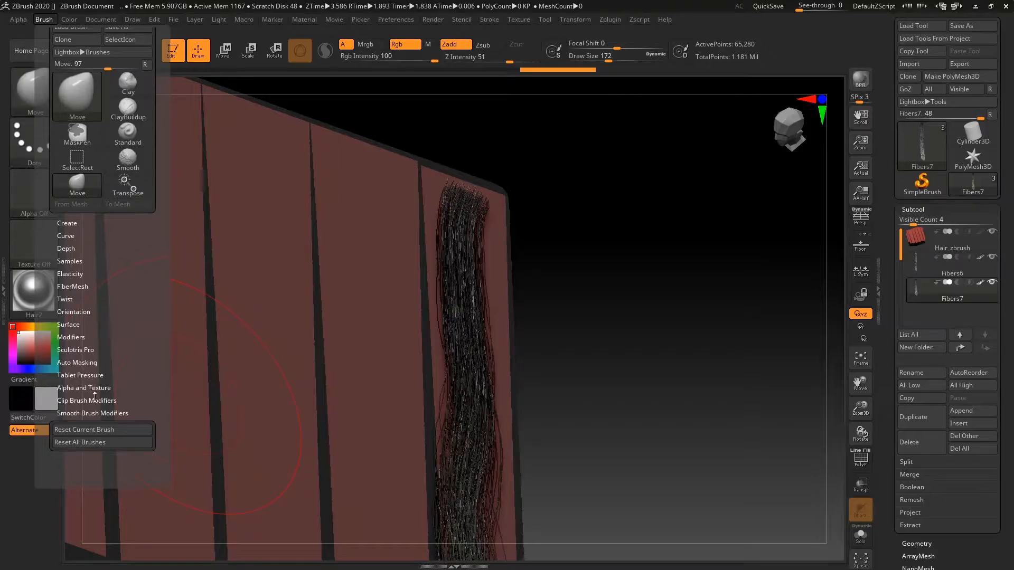
pyautogui.click(79, 364)
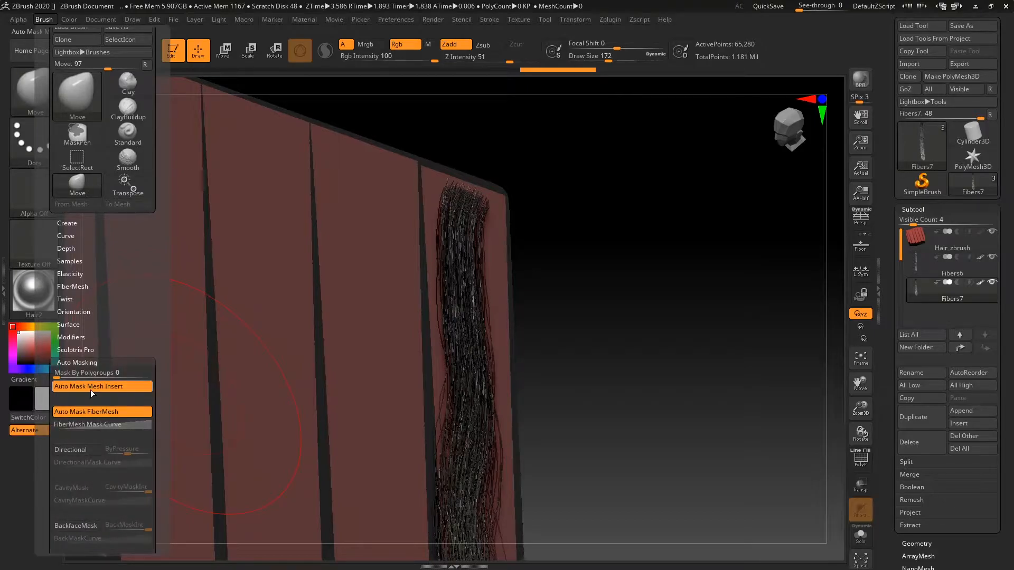
pyautogui.moveTo(128, 335); pyautogui.dragTo(126, 283)
pyautogui.click(126, 364)
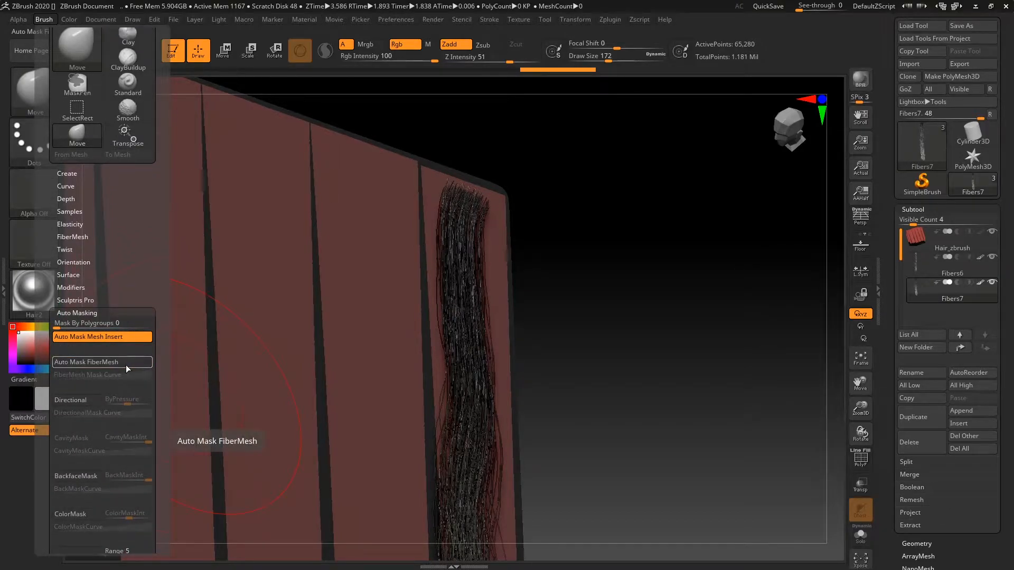
# Examine the duplicated strand against the hair card from several angles, ending with an edge-on view.
pyautogui.moveTo(618, 240); pyautogui.dragTo(489, 267)
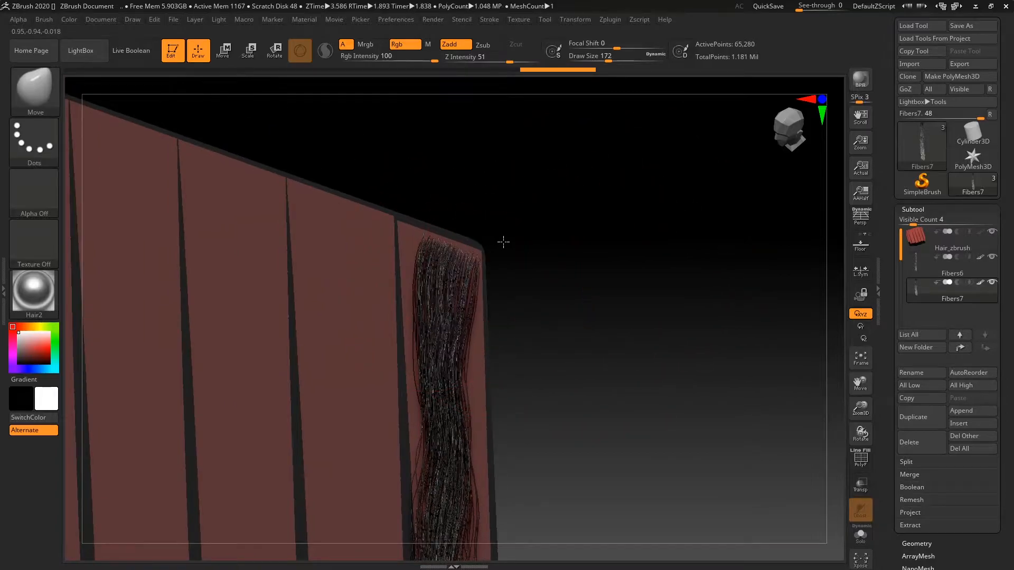
pyautogui.moveTo(554, 244); pyautogui.dragTo(7, 19)
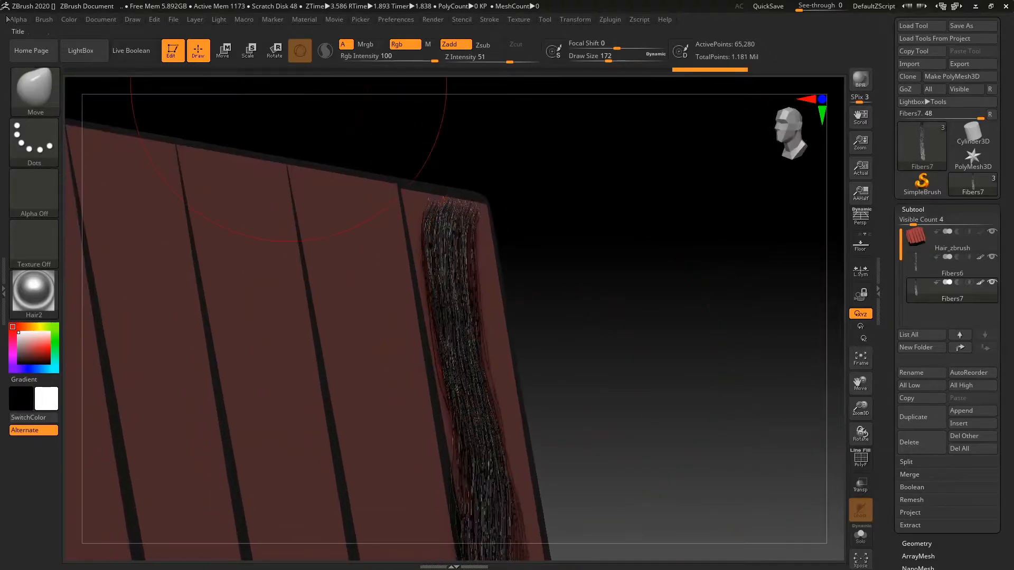
pyautogui.click(39, 20)
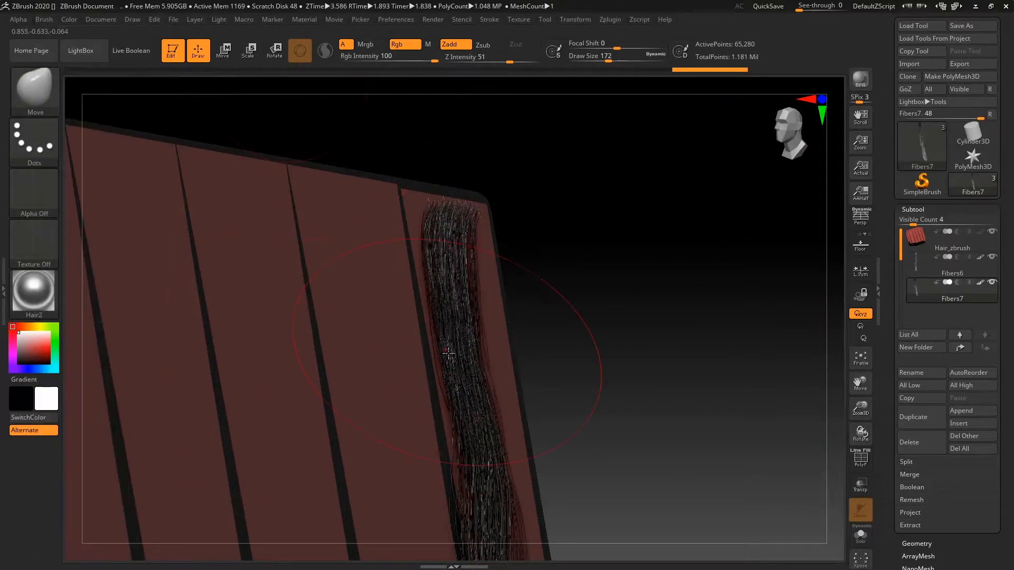
pyautogui.moveTo(588, 335)
pyautogui.mouseDown()
pyautogui.moveTo(616, 301)
pyautogui.moveTo(621, 248)
pyautogui.moveTo(643, 334)
pyautogui.moveTo(517, 357)
pyautogui.moveTo(475, 317)
pyautogui.moveTo(450, 269)
pyautogui.mouseUp()
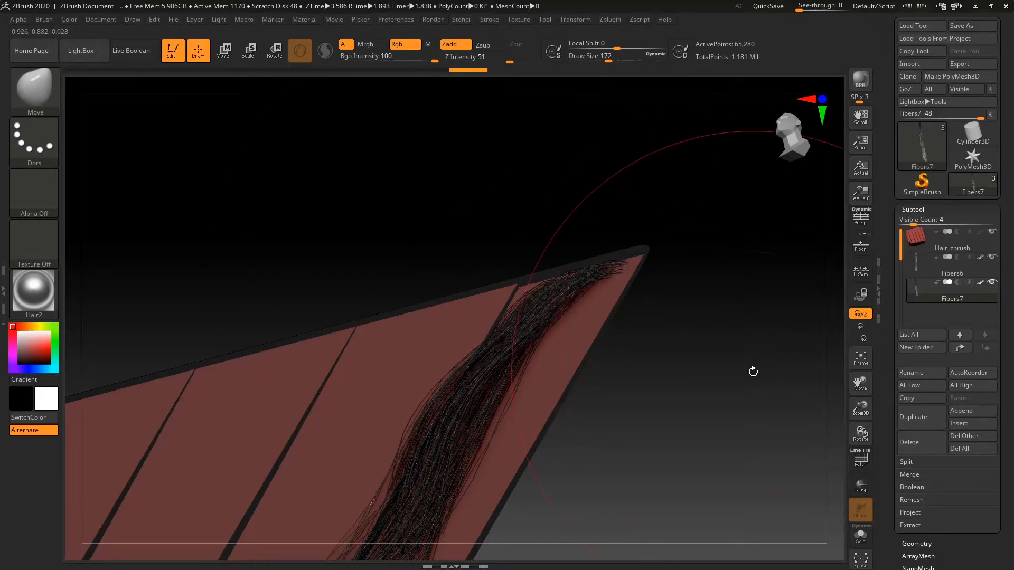
pyautogui.moveTo(762, 371); pyautogui.dragTo(733, 365)
pyautogui.moveTo(532, 307); pyautogui.dragTo(530, 303)
pyautogui.moveTo(705, 389); pyautogui.dragTo(651, 389)
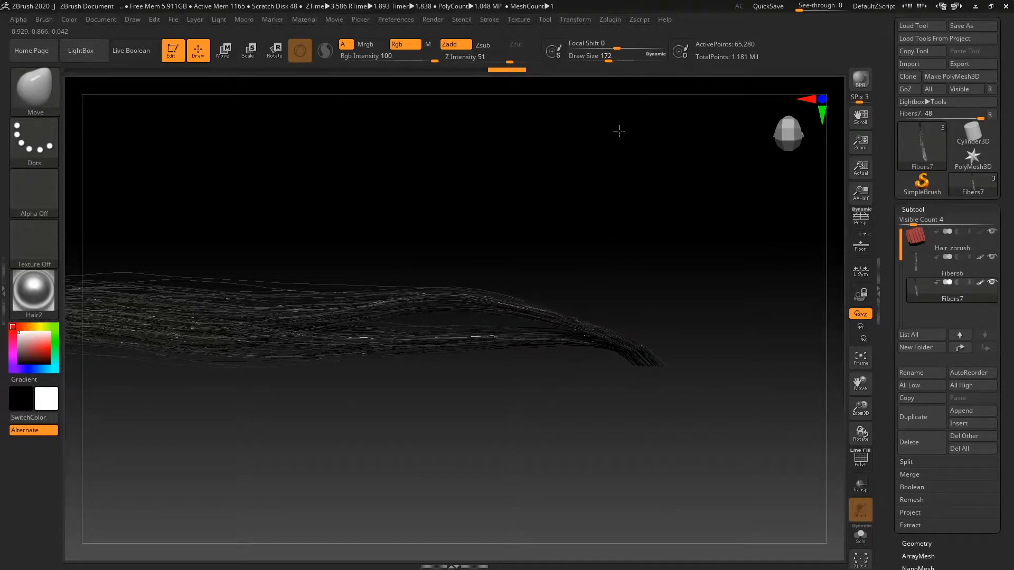
# With the Move brush, push sections of the Fibers7 strand outward from the card in the edge-on view to vary its depth.
pyautogui.moveTo(590, 248); pyautogui.dragTo(616, 294)
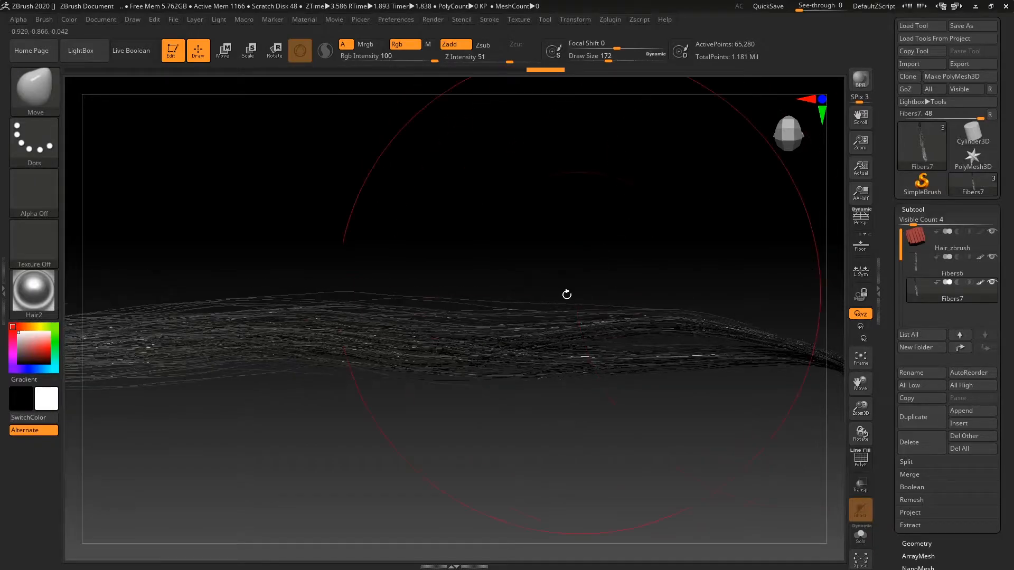
pyautogui.moveTo(448, 334); pyautogui.dragTo(448, 206)
pyautogui.moveTo(384, 355); pyautogui.dragTo(387, 316)
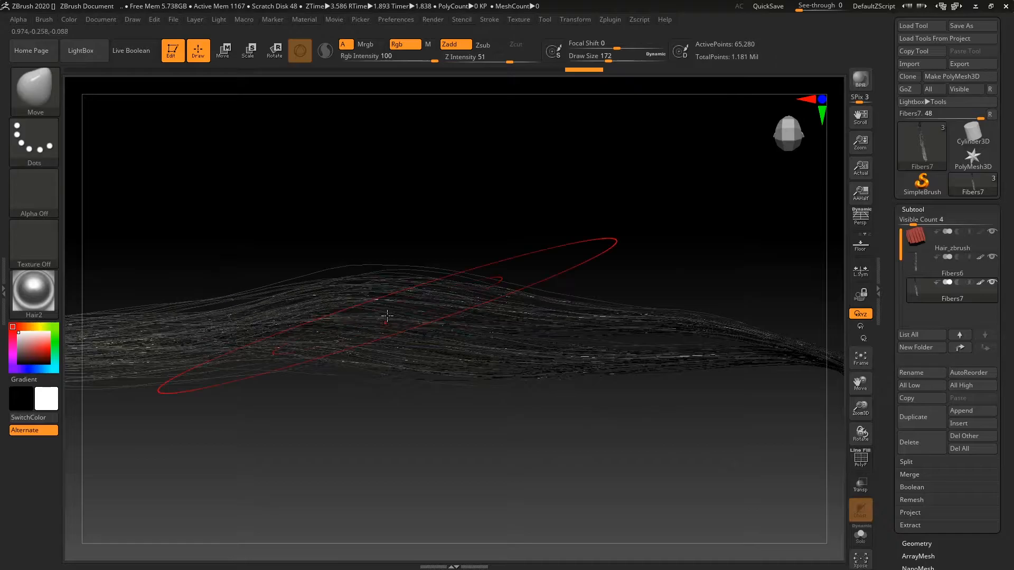
pyautogui.moveTo(681, 318); pyautogui.dragTo(652, 429)
pyautogui.moveTo(440, 445); pyautogui.dragTo(660, 425)
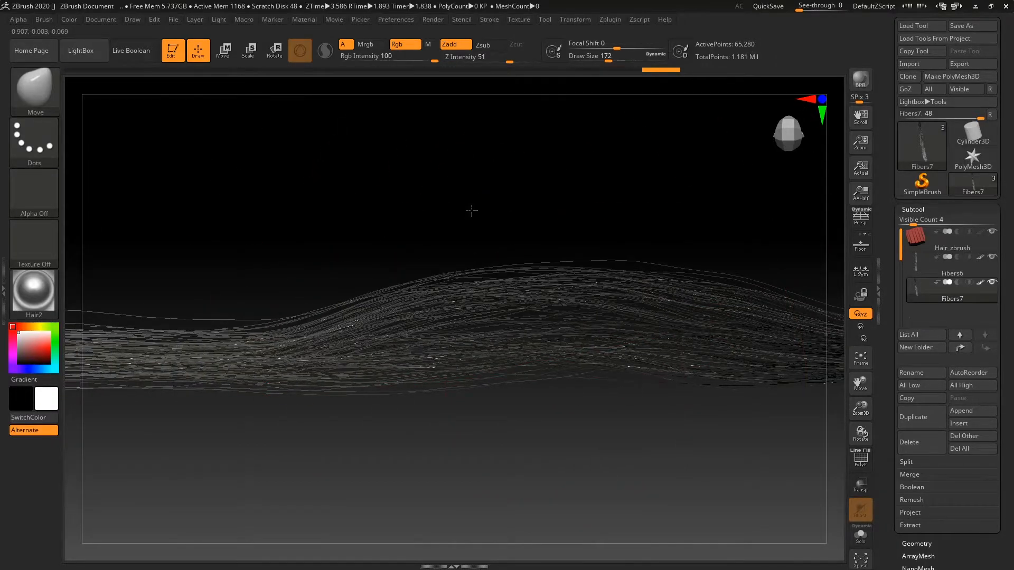
pyautogui.keyDown('alt'); pyautogui.moveTo(409, 415); pyautogui.dragTo(562, 435); pyautogui.keyUp('alt')
pyautogui.moveTo(514, 336)
pyautogui.mouseDown()
pyautogui.moveTo(501, 268)
pyautogui.moveTo(507, 293)
pyautogui.mouseUp()
pyautogui.moveTo(701, 310); pyautogui.dragTo(698, 291)
pyautogui.moveTo(734, 236)
pyautogui.keyDown('alt'); pyautogui.mouseDown()
pyautogui.moveTo(516, 322)
pyautogui.moveTo(710, 312)
pyautogui.mouseUp(); pyautogui.keyUp('alt')
# Set the Move brush's draw size to 274 and push the lower part of the Fibers7 strand sideways into a curve.
pyautogui.press('space')
pyautogui.moveTo(410, 421)
pyautogui.mouseDown()
pyautogui.moveTo(410, 326)
pyautogui.moveTo(380, 453)
pyautogui.moveTo(392, 436)
pyautogui.mouseUp()
pyautogui.moveTo(520, 295)
pyautogui.mouseDown()
pyautogui.moveTo(611, 518)
pyautogui.moveTo(567, 436)
pyautogui.mouseUp()
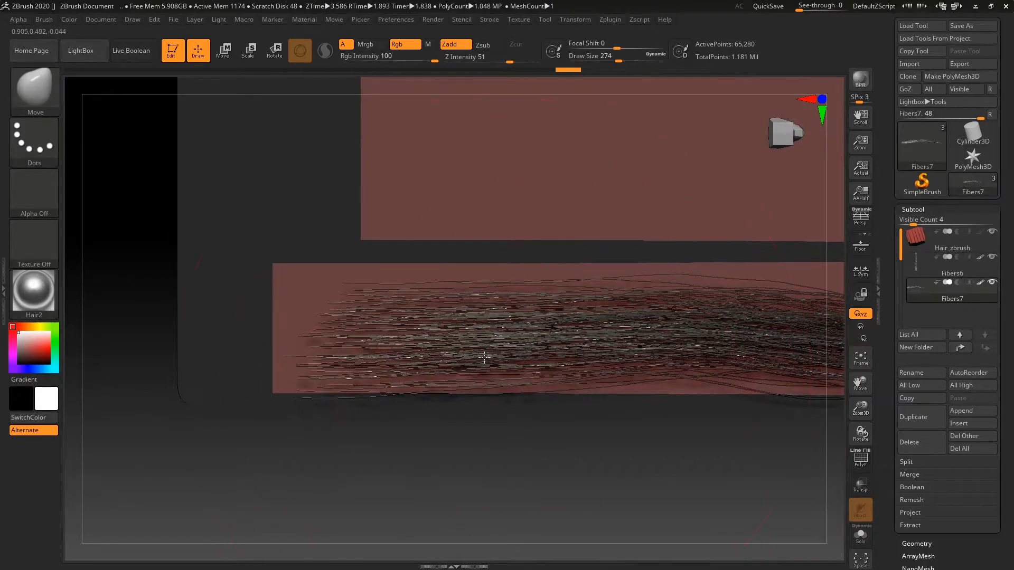
pyautogui.moveTo(465, 401); pyautogui.dragTo(467, 398)
pyautogui.keyDown('alt'); pyautogui.moveTo(705, 437); pyautogui.dragTo(476, 446); pyautogui.keyUp('alt')
pyautogui.moveTo(478, 391)
pyautogui.mouseDown()
pyautogui.moveTo(480, 268)
pyautogui.moveTo(476, 293)
pyautogui.mouseUp()
pyautogui.keyDown('alt'); pyautogui.moveTo(391, 456); pyautogui.dragTo(450, 470); pyautogui.keyUp('alt')
# Select the Pinch brush and draw the fibers together along the lower end of the Fibers7 strand.
pyautogui.press('b')
pyautogui.press('p')
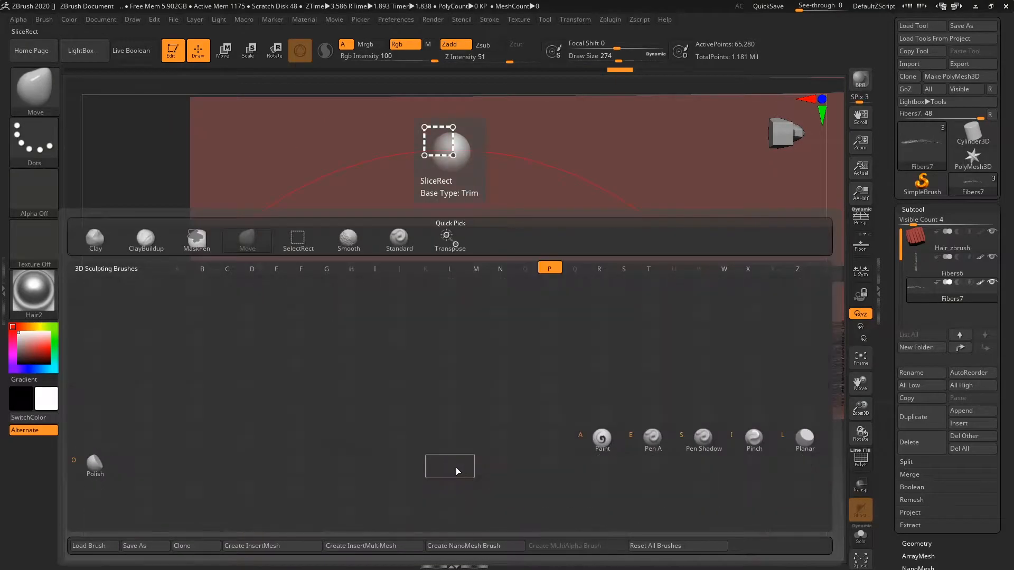
pyautogui.press('i')
pyautogui.moveTo(261, 387); pyautogui.dragTo(625, 374)
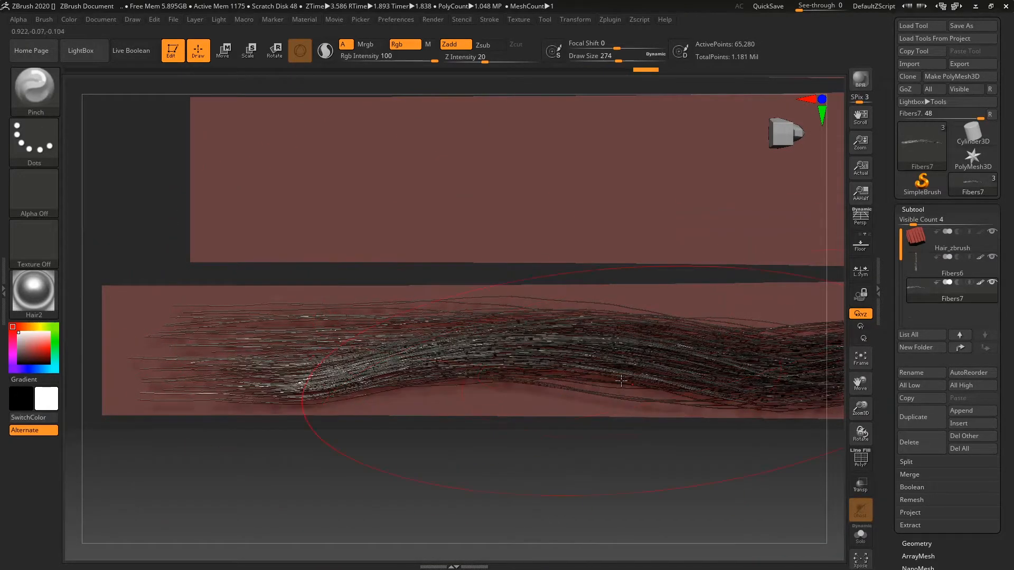
# Switch to the Fibers6 subtool and pinch the fibers together along its lower end.
pyautogui.click(922, 266)
pyautogui.moveTo(234, 343)
pyautogui.mouseDown()
pyautogui.moveTo(475, 330)
pyautogui.moveTo(607, 348)
pyautogui.mouseUp()
pyautogui.moveTo(258, 361); pyautogui.dragTo(523, 326)
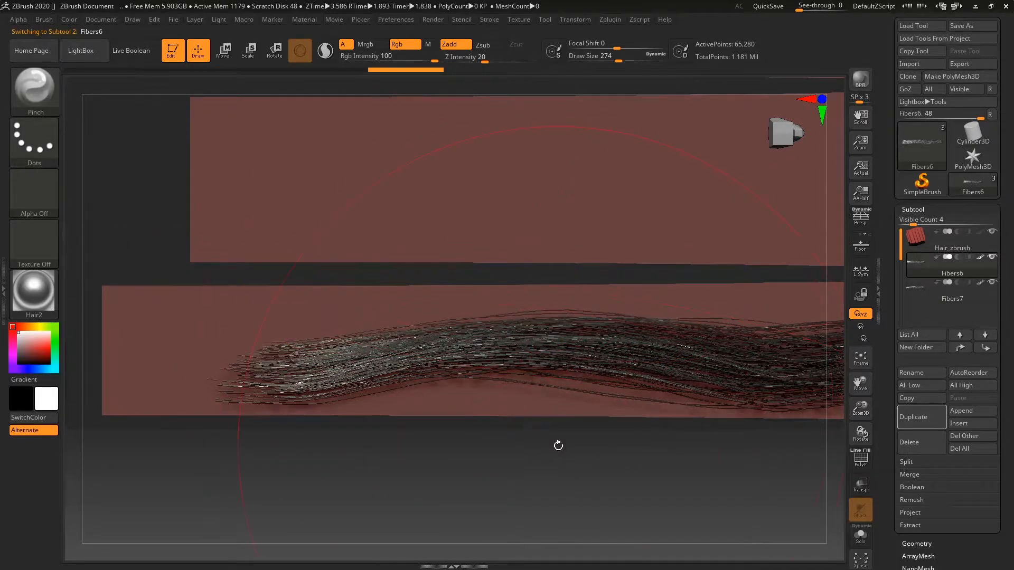
# Return to the Move brush, nudge the Fibers6 tip toward the Fibers7 tip, and reduce the draw size to 140.
pyautogui.press('b')
pyautogui.press('m')
pyautogui.press('v')
pyautogui.moveTo(323, 325)
pyautogui.mouseDown()
pyautogui.moveTo(280, 315)
pyautogui.moveTo(163, 342)
pyautogui.moveTo(202, 369)
pyautogui.moveTo(320, 355)
pyautogui.mouseUp()
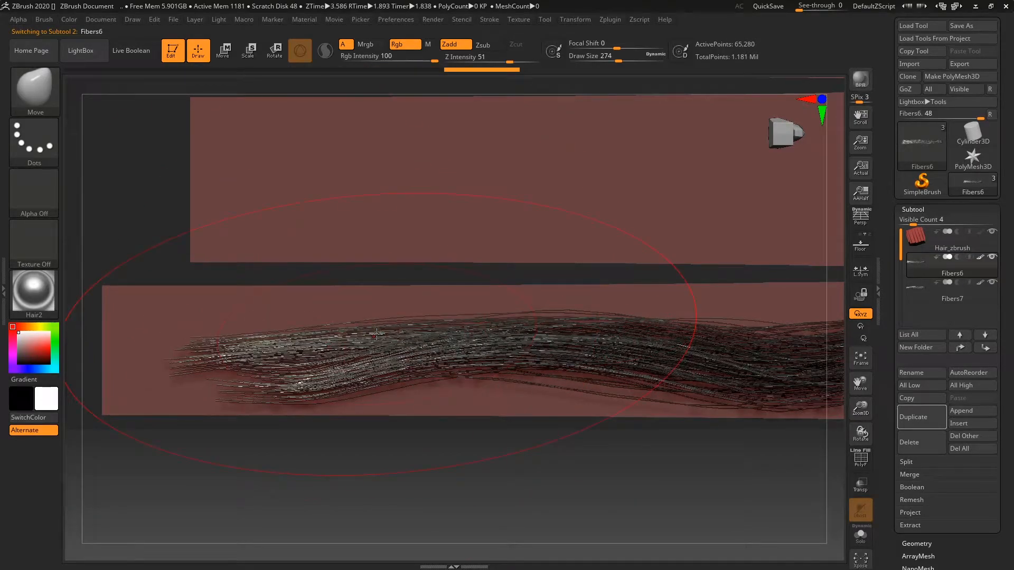
pyautogui.press('space')
pyautogui.moveTo(433, 333)
pyautogui.mouseDown()
pyautogui.moveTo(240, 347)
pyautogui.moveTo(355, 357)
pyautogui.mouseUp()
# Tighten the tip of the Fibers6 strand with the Pinch brush.
pyautogui.press('b')
pyautogui.press('p')
pyautogui.press('i')
pyautogui.moveTo(502, 457); pyautogui.dragTo(458, 439)
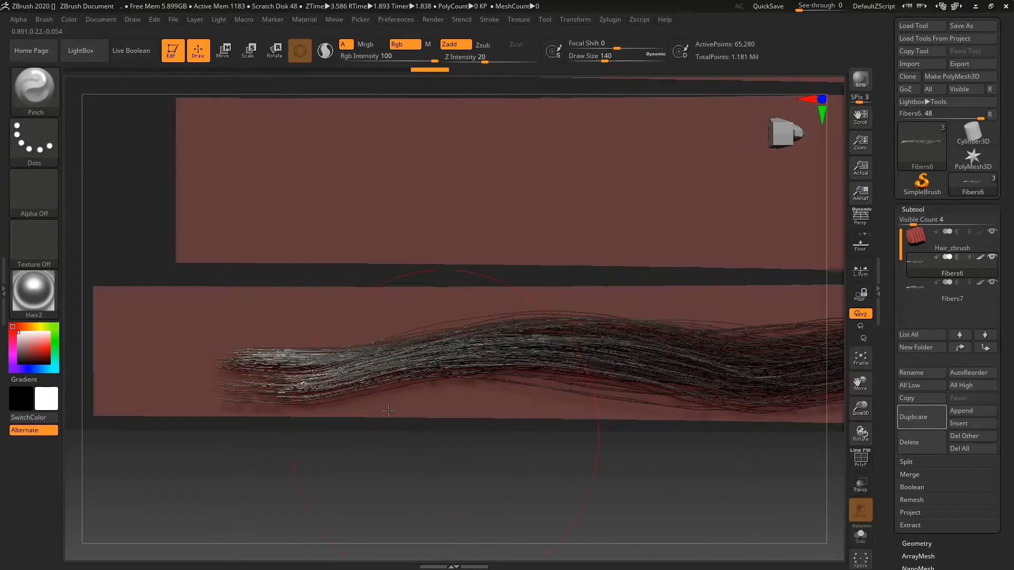
pyautogui.moveTo(250, 370); pyautogui.dragTo(192, 364)
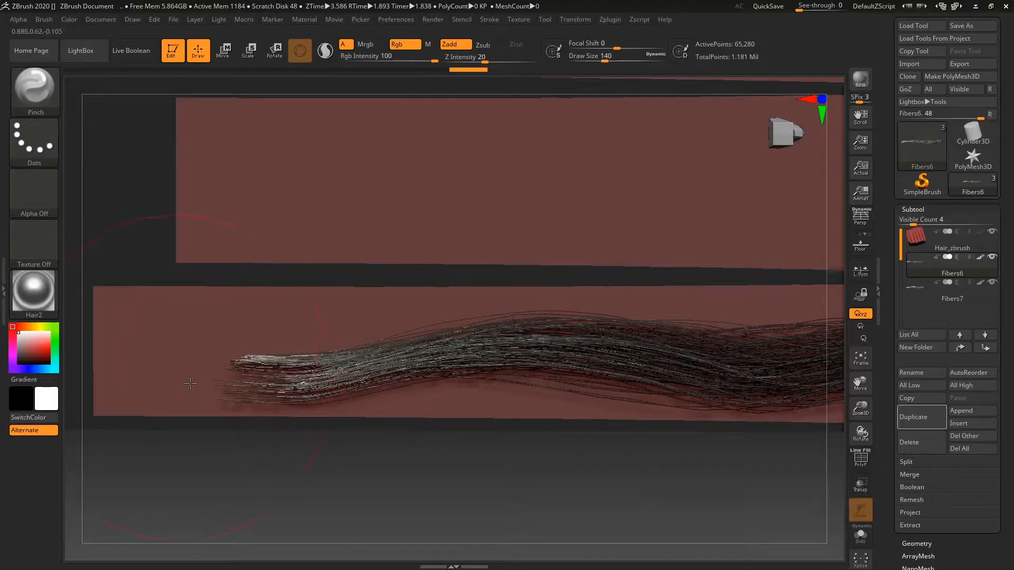
pyautogui.moveTo(464, 448); pyautogui.dragTo(469, 355)
pyautogui.moveTo(506, 438)
pyautogui.mouseDown()
pyautogui.moveTo(516, 446)
pyautogui.moveTo(559, 396)
pyautogui.moveTo(623, 355)
pyautogui.moveTo(570, 335)
pyautogui.moveTo(565, 357)
pyautogui.moveTo(549, 326)
pyautogui.moveTo(566, 370)
pyautogui.mouseUp()
# Return to the Move brush, set its draw size to 197, and push the Fibers6 strand's lower end sideways.
pyautogui.press('b')
pyautogui.press('m')
pyautogui.press('v')
pyautogui.press('space')
pyautogui.moveTo(360, 264)
pyautogui.mouseDown()
pyautogui.moveTo(229, 267)
pyautogui.moveTo(269, 264)
pyautogui.mouseUp()
pyautogui.keyDown('alt'); pyautogui.moveTo(513, 236); pyautogui.dragTo(571, 399); pyautogui.keyUp('alt')
pyautogui.moveTo(410, 279); pyautogui.dragTo(311, 265)
pyautogui.moveTo(428, 412)
pyautogui.mouseDown()
pyautogui.moveTo(451, 410)
pyautogui.moveTo(540, 252)
pyautogui.moveTo(488, 306)
pyautogui.mouseUp()
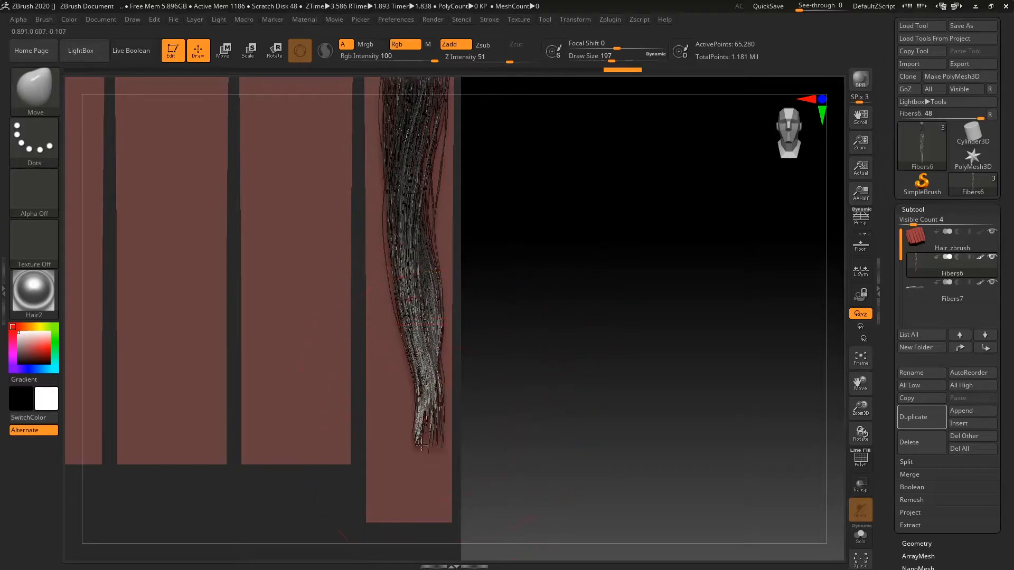
# Switch to Fibers7, shift its tip sideways on the card, and preview both strands with a BPR render.
pyautogui.click(913, 293)
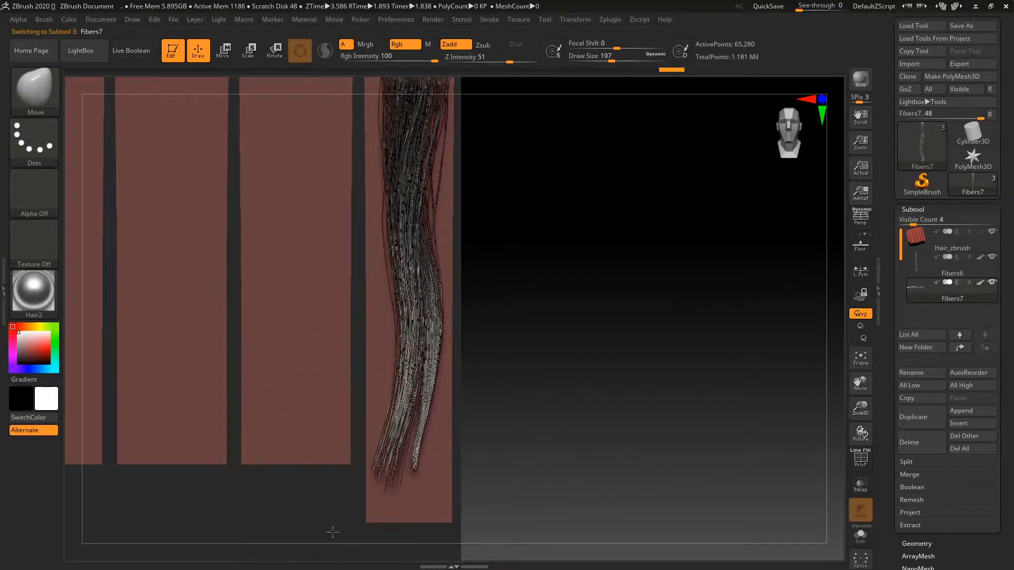
pyautogui.moveTo(395, 512)
pyautogui.mouseDown()
pyautogui.moveTo(473, 492)
pyautogui.moveTo(455, 514)
pyautogui.moveTo(378, 506)
pyautogui.moveTo(470, 523)
pyautogui.moveTo(442, 531)
pyautogui.moveTo(367, 518)
pyautogui.mouseUp()
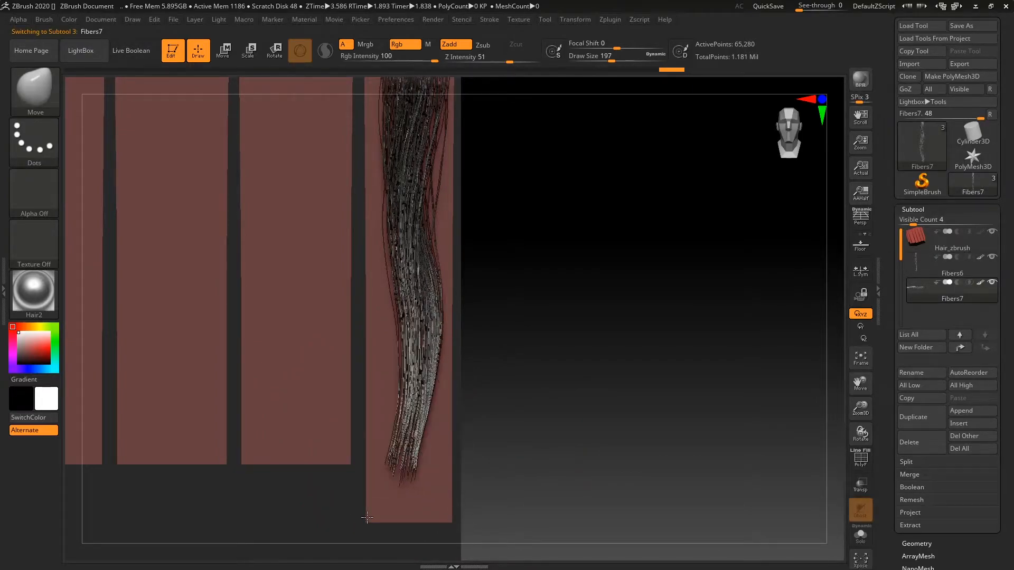
pyautogui.moveTo(598, 354); pyautogui.dragTo(594, 378)
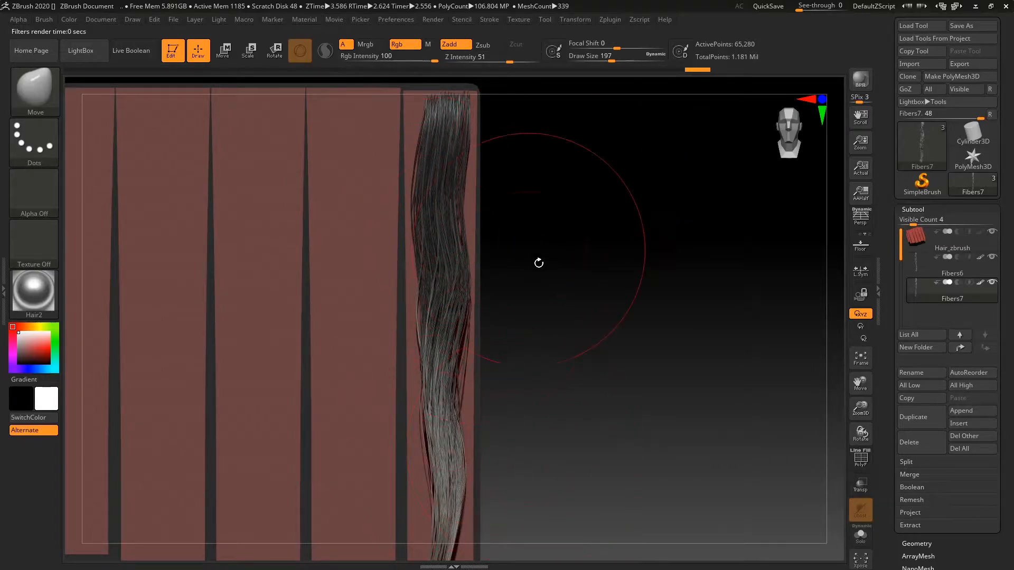
pyautogui.moveTo(584, 369); pyautogui.dragTo(582, 270)
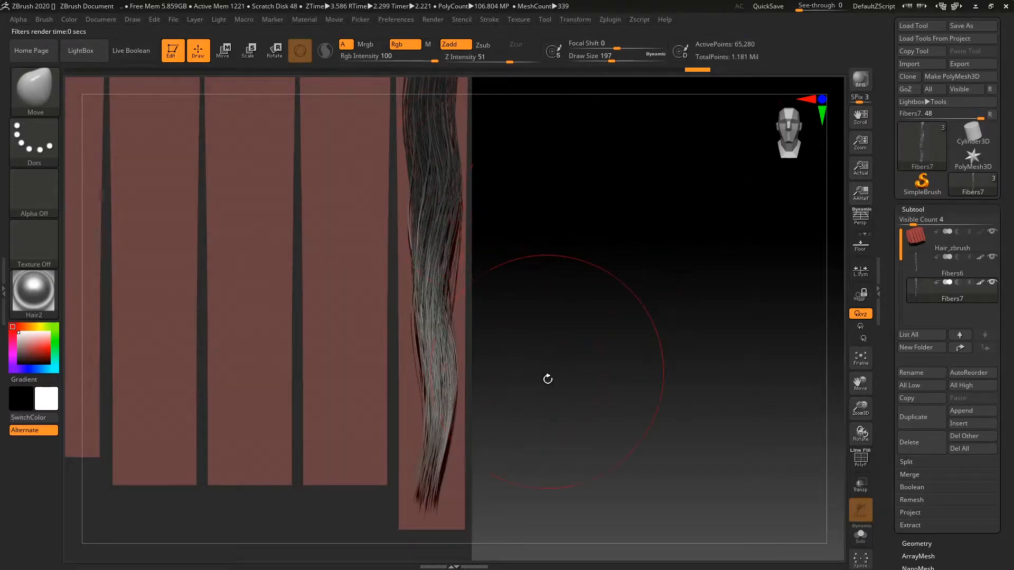
pyautogui.moveTo(568, 345); pyautogui.dragTo(507, 232)
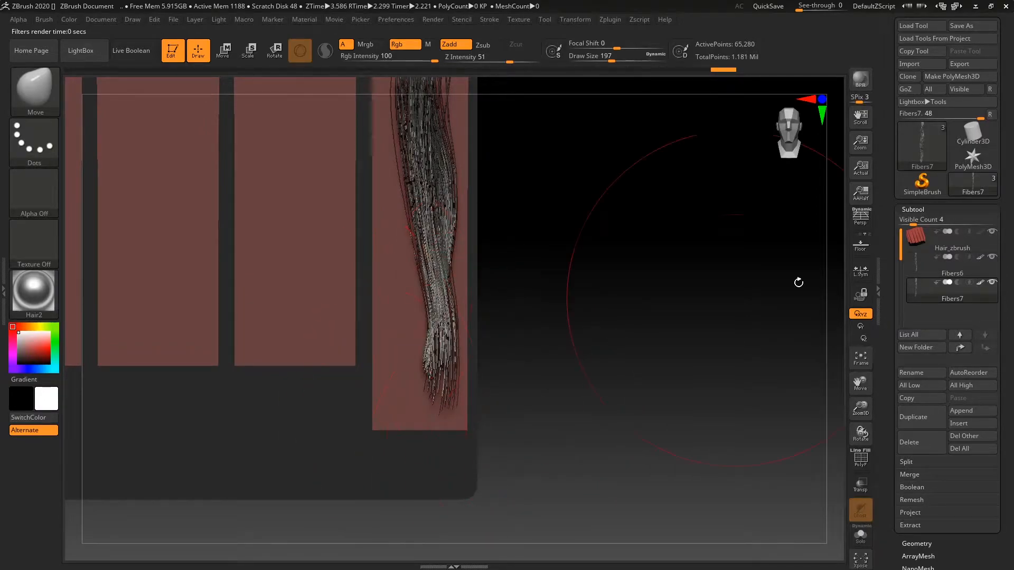
# Switch to Fibers6, pull its tip away from Fibers7, and curve the separated end using a draw size of 128.
pyautogui.click(918, 264)
pyautogui.moveTo(406, 367); pyautogui.dragTo(365, 396)
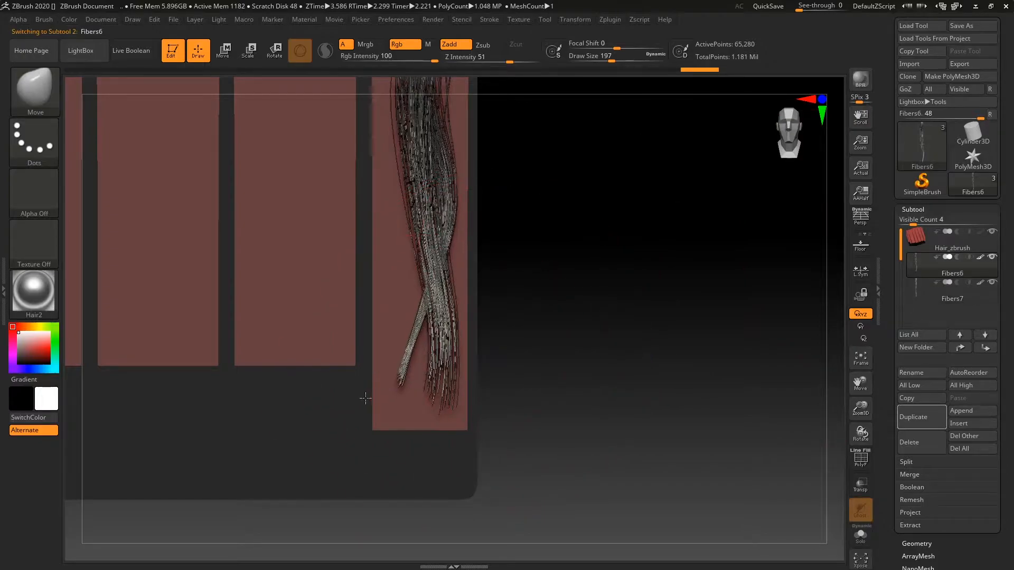
pyautogui.moveTo(430, 319); pyautogui.dragTo(415, 317)
pyautogui.press('space')
pyautogui.moveTo(507, 308); pyautogui.dragTo(498, 308)
pyautogui.moveTo(396, 380)
pyautogui.mouseDown()
pyautogui.moveTo(427, 361)
pyautogui.moveTo(397, 336)
pyautogui.mouseUp()
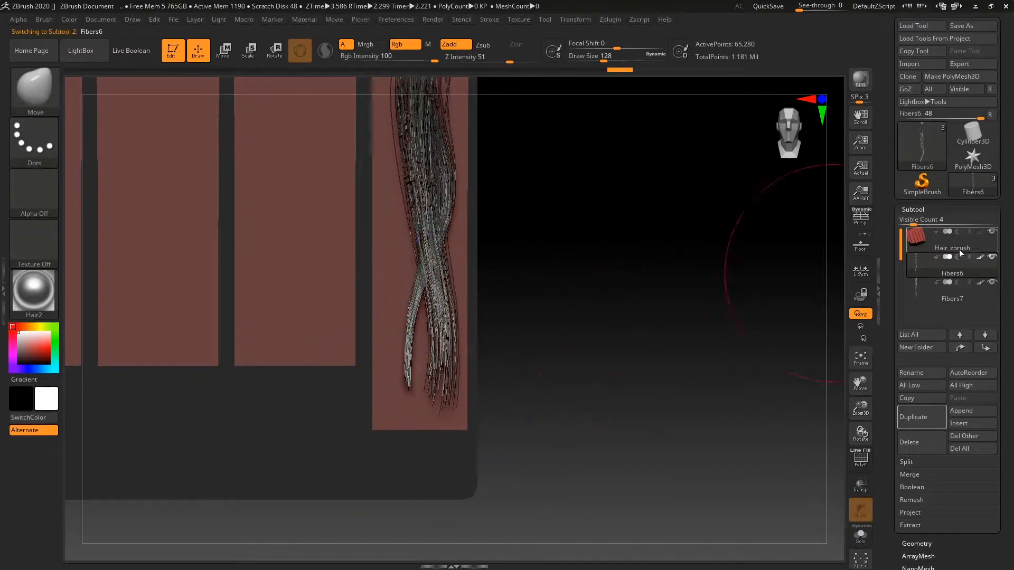
# Switch to Fibers7 and tighten its tip with the Pinch brush.
pyautogui.click(915, 292)
pyautogui.press('b')
pyautogui.press('p')
pyautogui.press('i')
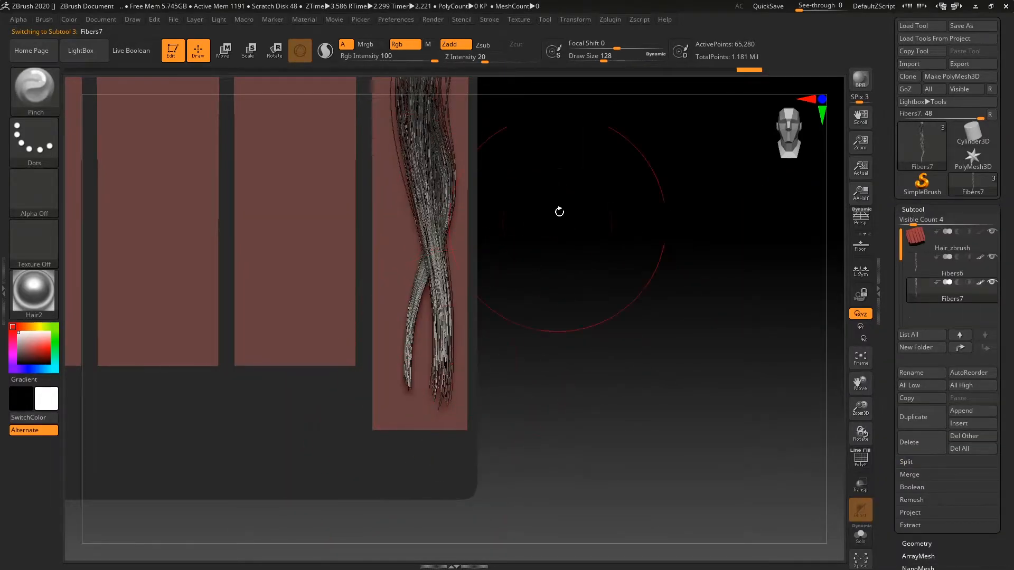
pyautogui.moveTo(533, 264); pyautogui.dragTo(486, 400)
pyautogui.moveTo(533, 373); pyautogui.dragTo(568, 317)
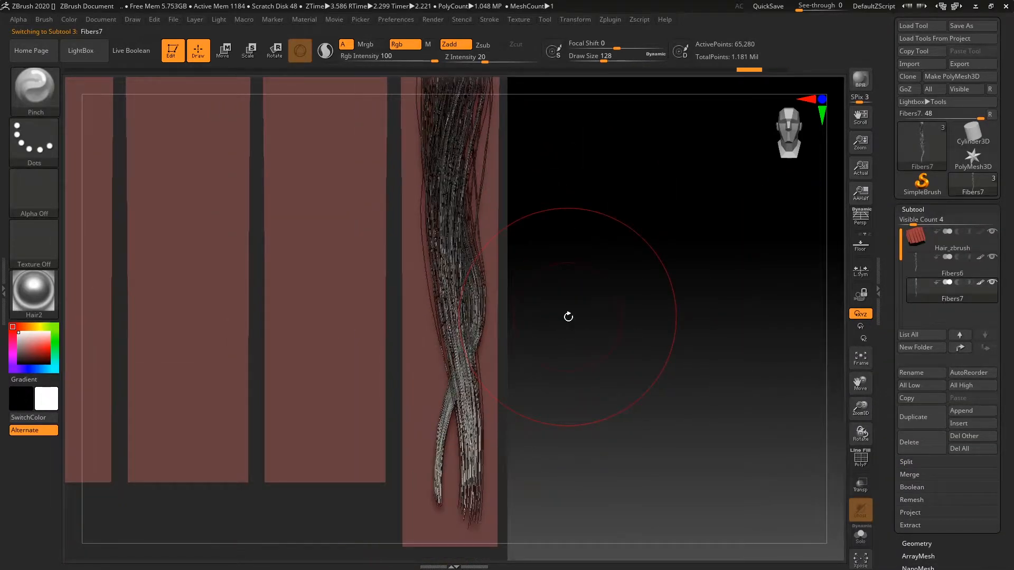
# Switch to the Move brush, try pushing the middle of the Fibers7 strand sideways, and undo that push.
pyautogui.keyDown('alt'); pyautogui.moveTo(636, 356); pyautogui.dragTo(636, 321); pyautogui.keyUp('alt')
pyautogui.press('b')
pyautogui.press('m')
pyautogui.press('v')
pyautogui.moveTo(457, 248)
pyautogui.mouseDown()
pyautogui.moveTo(365, 267)
pyautogui.moveTo(583, 241)
pyautogui.mouseUp()
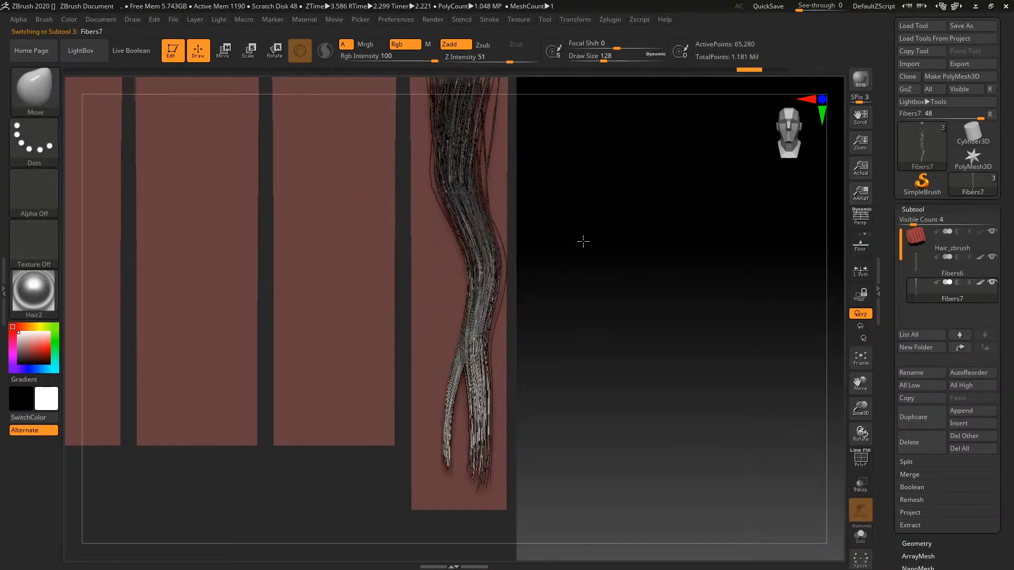
pyautogui.press('ctrl')
pyautogui.hotkey('ctrl', 'z')
# Bend the lower part of Fibers7 into an S-curve with the Move brush and tighten its tip with the Pinch brush.
pyautogui.keyDown('alt'); pyautogui.moveTo(596, 202); pyautogui.dragTo(594, 267); pyautogui.keyUp('alt')
pyautogui.moveTo(462, 471)
pyautogui.mouseDown()
pyautogui.moveTo(292, 454)
pyautogui.moveTo(358, 445)
pyautogui.moveTo(333, 437)
pyautogui.moveTo(334, 428)
pyautogui.mouseUp()
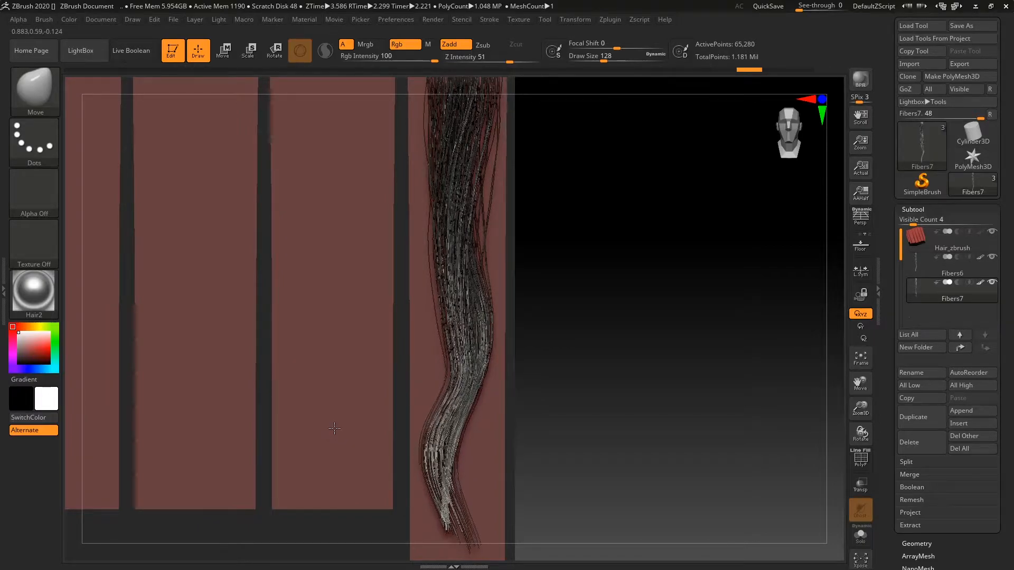
pyautogui.keyDown('alt'); pyautogui.moveTo(528, 448); pyautogui.dragTo(560, 380); pyautogui.keyUp('alt')
pyautogui.moveTo(481, 449)
pyautogui.mouseDown()
pyautogui.moveTo(517, 443)
pyautogui.moveTo(527, 466)
pyautogui.mouseUp()
pyautogui.press('b')
pyautogui.press('p')
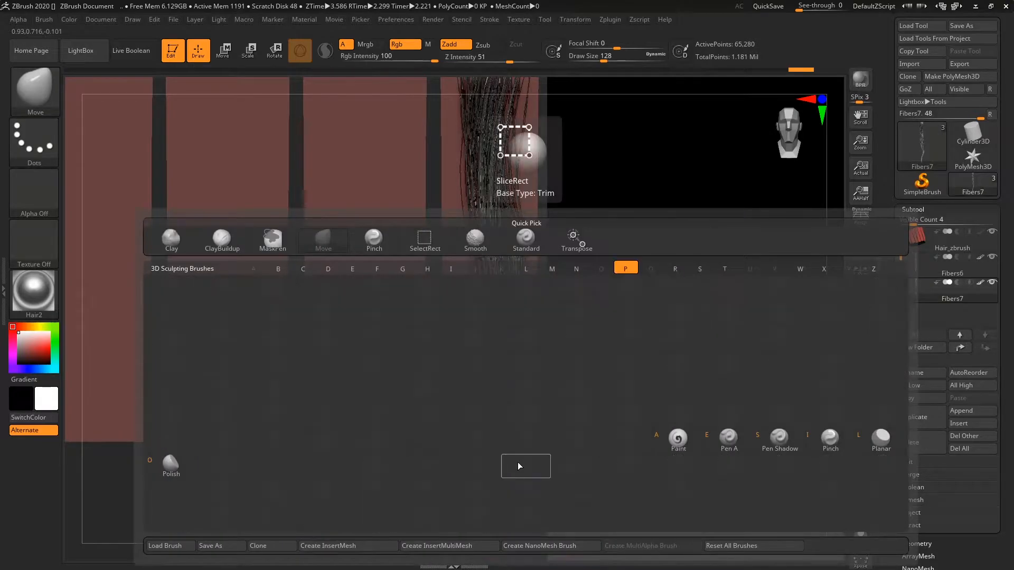
pyautogui.press('i')
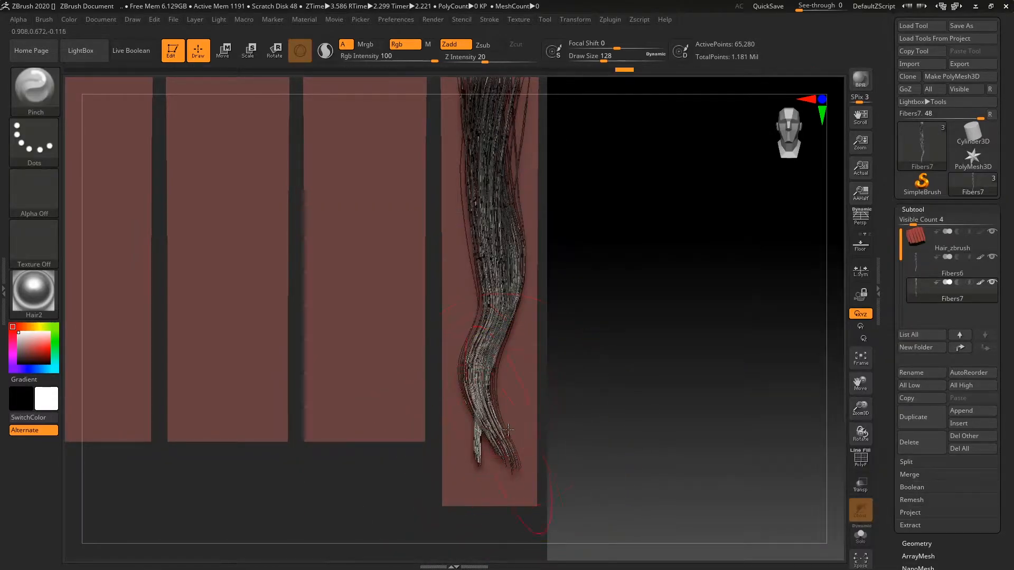
# Return to the Move brush, set its draw size to 87, and shape the Fibers7 tip into a tighter curve.
pyautogui.press('b')
pyautogui.press('m')
pyautogui.press('v')
pyautogui.press('space')
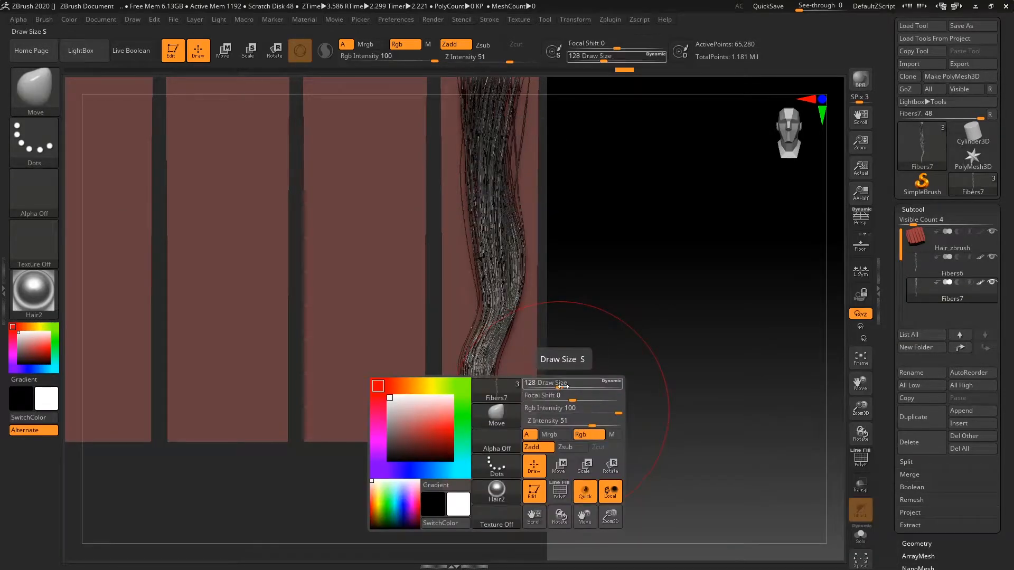
pyautogui.moveTo(560, 384); pyautogui.dragTo(552, 384)
pyautogui.moveTo(487, 424); pyautogui.dragTo(673, 397)
pyautogui.moveTo(501, 467); pyautogui.dragTo(479, 496)
# Try curling the Fibers7 tip further inward and undo the trial pushes.
pyautogui.moveTo(501, 443)
pyautogui.mouseDown()
pyautogui.moveTo(568, 448)
pyautogui.moveTo(490, 464)
pyautogui.moveTo(490, 480)
pyautogui.mouseUp()
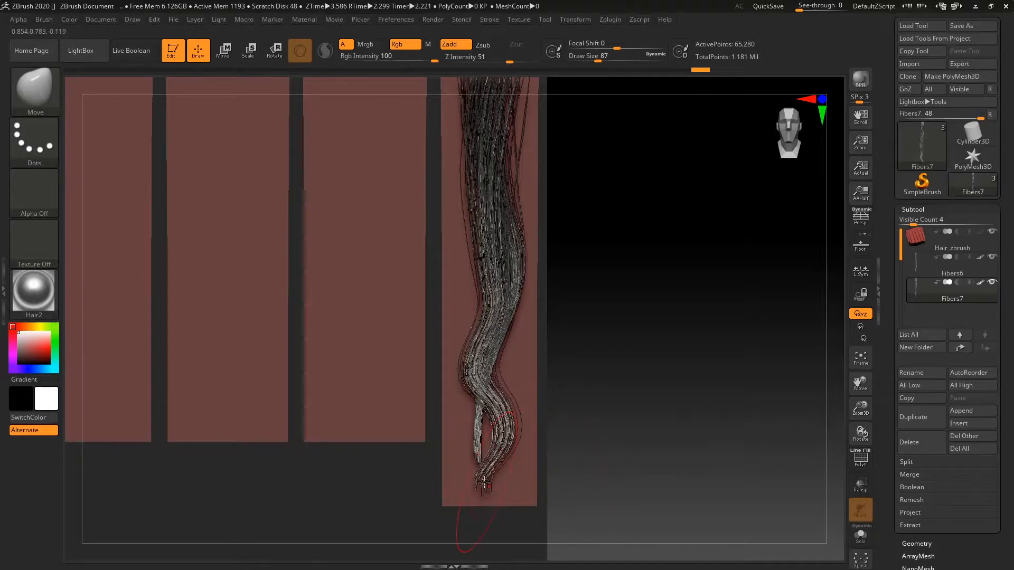
pyautogui.hotkey('ctrl', 'z')
pyautogui.moveTo(504, 424); pyautogui.dragTo(487, 438)
pyautogui.hotkey('ctrl', 'z')
# Switch to Fibers6, push its lower section outward with the Move brush, and undo the last push.
pyautogui.press('b')
pyautogui.press('m')
pyautogui.press('v')
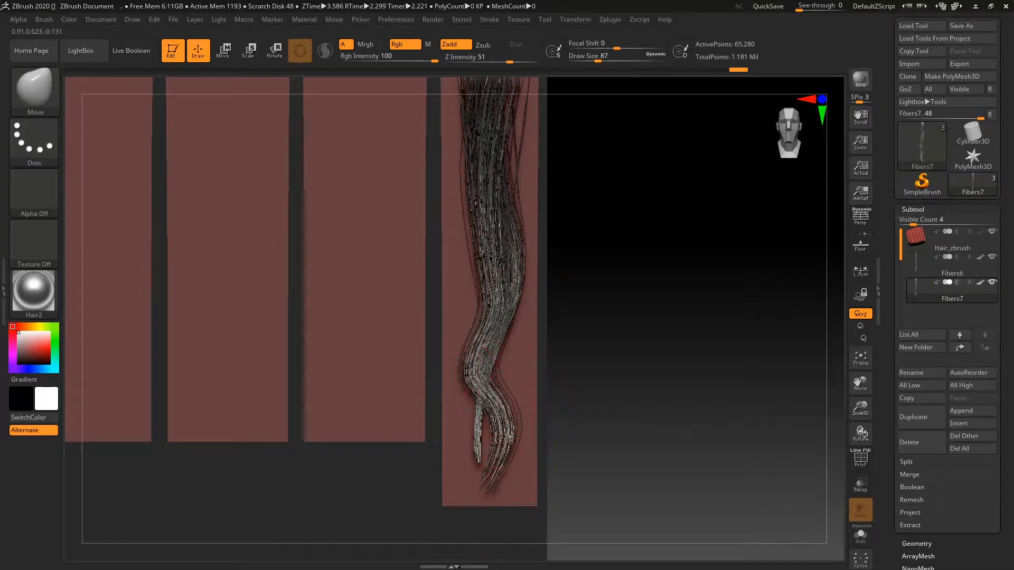
pyautogui.click(952, 266)
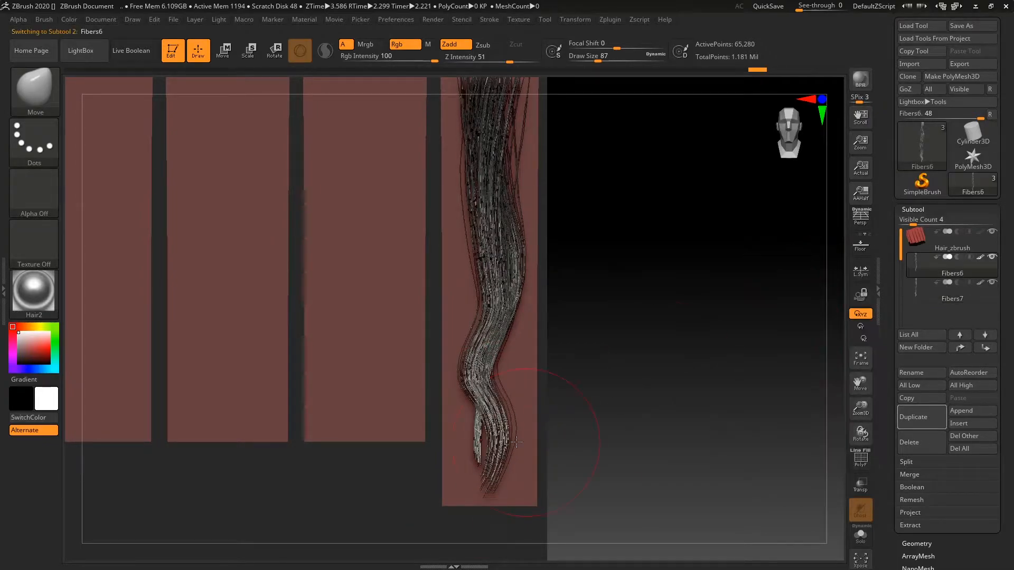
pyautogui.moveTo(534, 387)
pyautogui.mouseDown()
pyautogui.moveTo(545, 392)
pyautogui.moveTo(491, 383)
pyautogui.moveTo(550, 393)
pyautogui.mouseUp()
pyautogui.moveTo(510, 317)
pyautogui.mouseDown()
pyautogui.moveTo(436, 306)
pyautogui.moveTo(540, 341)
pyautogui.moveTo(532, 345)
pyautogui.mouseUp()
pyautogui.hotkey('ctrl', 'z')
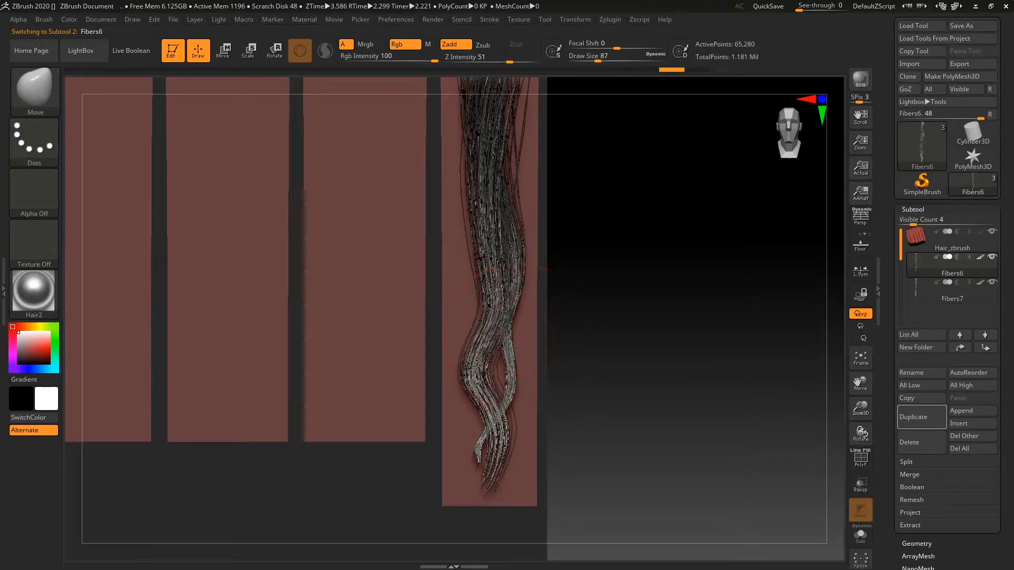
# Make the Hair_zbrush card mesh the active subtool.
pyautogui.keyDown('alt'); pyautogui.moveTo(690, 280); pyautogui.dragTo(698, 444); pyautogui.keyUp('alt')
pyautogui.click(919, 297)
pyautogui.click(914, 245)
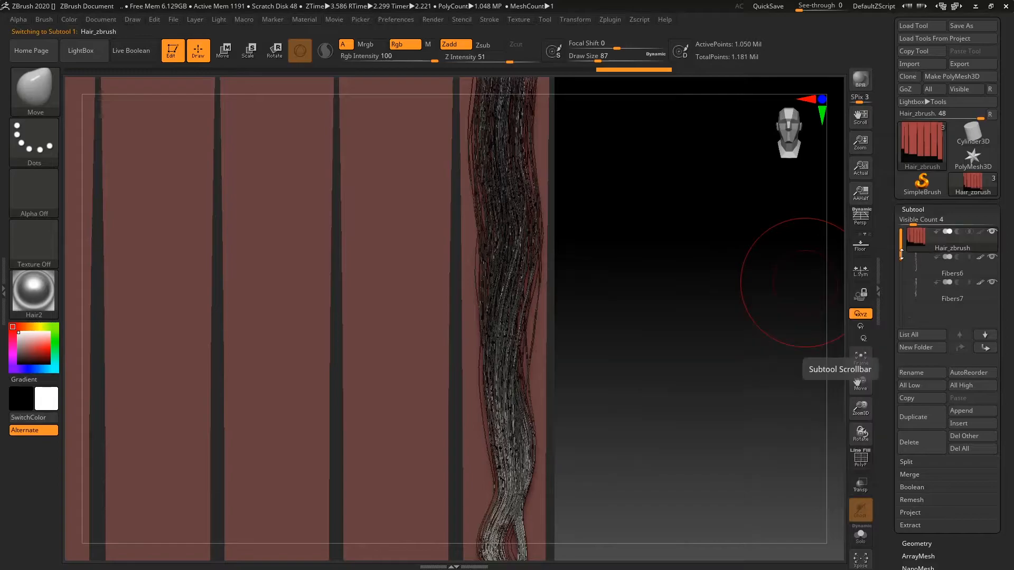
# Generate another FiberMesh from the Hair_zbrush card mesh and accept it as a new subtool without Fast Preview.
pyautogui.click(913, 209)
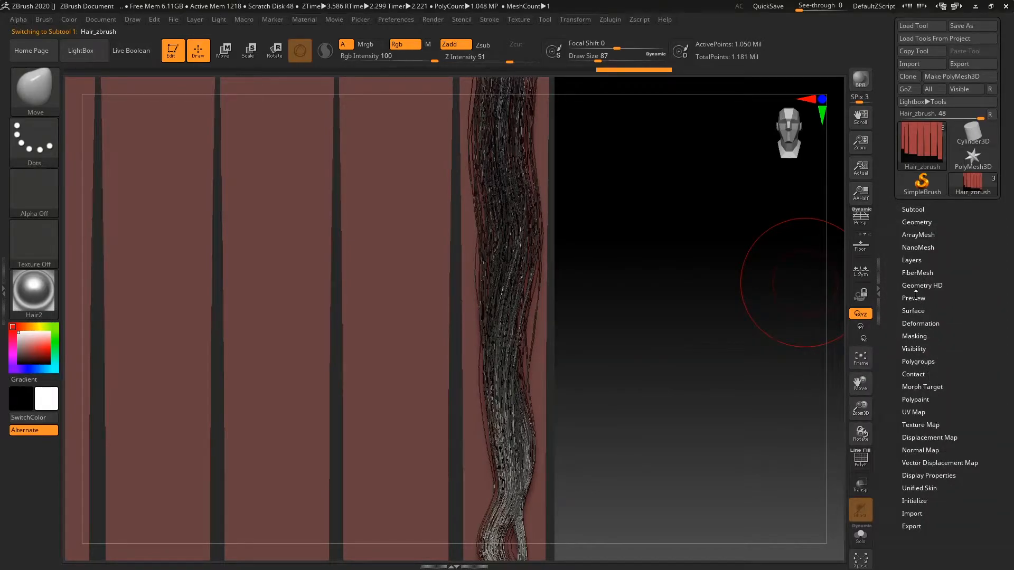
pyautogui.click(918, 272)
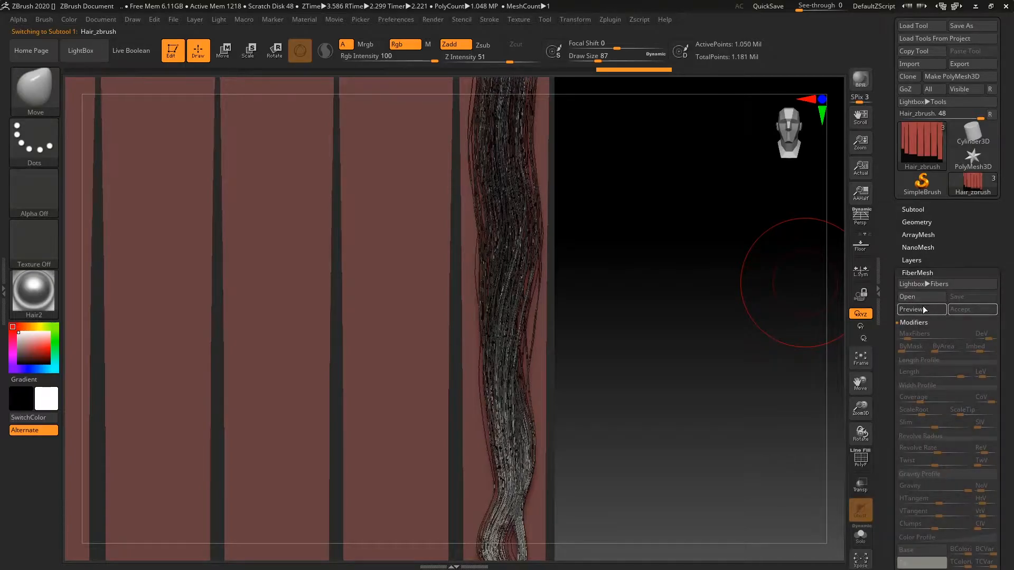
pyautogui.click(923, 307)
pyautogui.click(961, 311)
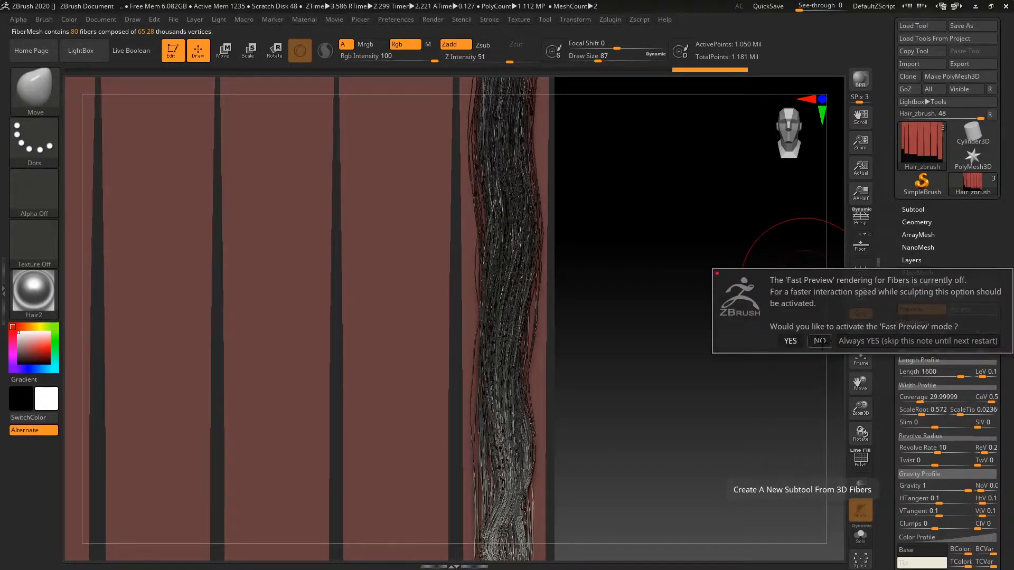
pyautogui.click(820, 340)
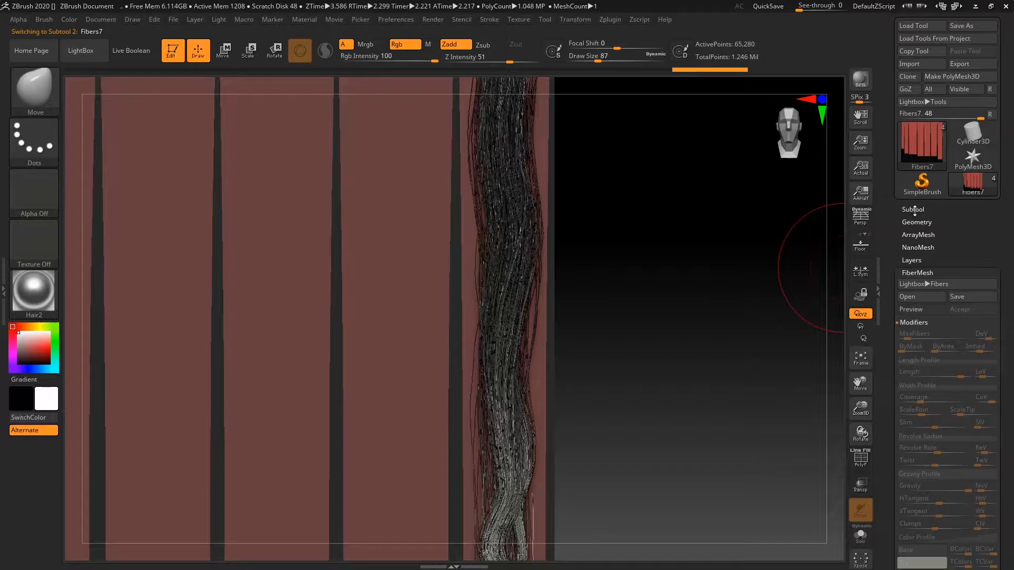
# Shift the new Fibers7 strands sideways on the last hair card with the Move gizmo.
pyautogui.keyDown('alt'); pyautogui.moveTo(718, 329); pyautogui.dragTo(762, 487); pyautogui.keyUp('alt')
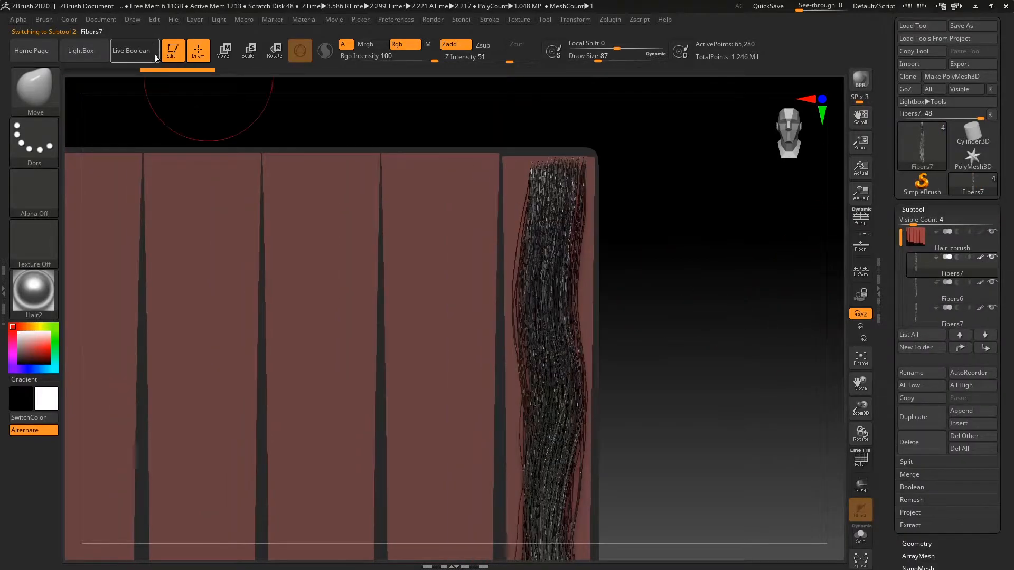
pyautogui.click(224, 51)
pyautogui.moveTo(180, 510); pyautogui.dragTo(149, 513)
pyautogui.keyDown('alt'); pyautogui.moveTo(655, 353); pyautogui.dragTo(659, 174); pyautogui.keyUp('alt')
# Try pushing the middle of the new Fibers7 strands inward with the Move brush at draw size 172, and undo the push.
pyautogui.press('b')
pyautogui.press('m')
pyautogui.press('v')
pyautogui.press('space')
pyautogui.moveTo(648, 254); pyautogui.dragTo(666, 254)
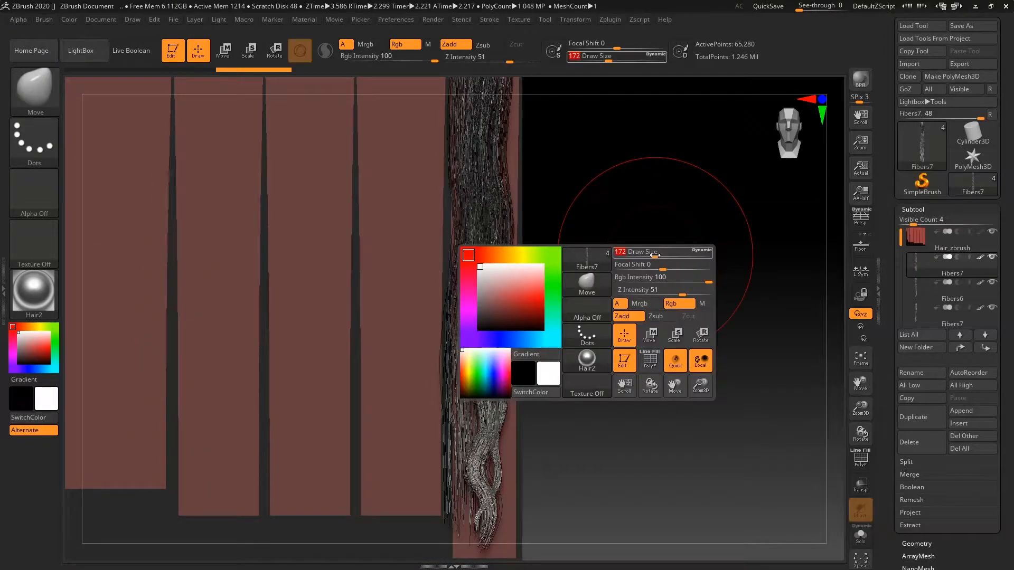
pyautogui.moveTo(477, 356); pyautogui.dragTo(489, 354)
pyautogui.moveTo(595, 350)
pyautogui.mouseDown()
pyautogui.moveTo(613, 298)
pyautogui.moveTo(620, 369)
pyautogui.mouseUp()
pyautogui.hotkey('ctrl', 'z')
# Offset the new Fibers7 strands in depth with the Move gizmo, and push their upper part with the Move brush at draw size 223.
pyautogui.press('w')
pyautogui.moveTo(422, 403); pyautogui.dragTo(429, 403)
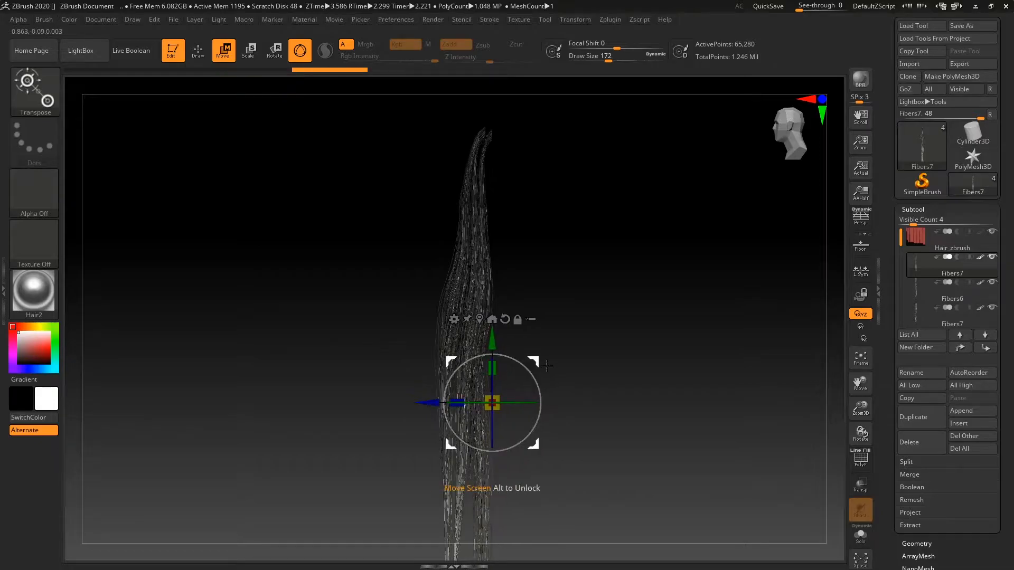
pyautogui.press('q')
pyautogui.press('space')
pyautogui.moveTo(522, 234); pyautogui.dragTo(527, 235)
pyautogui.moveTo(484, 278); pyautogui.dragTo(474, 281)
# Push the overhanging outer strands of Fibers7 inward along their length so they sit within the last hair card.
pyautogui.keyDown('alt'); pyautogui.moveTo(498, 489); pyautogui.dragTo(497, 398); pyautogui.keyUp('alt')
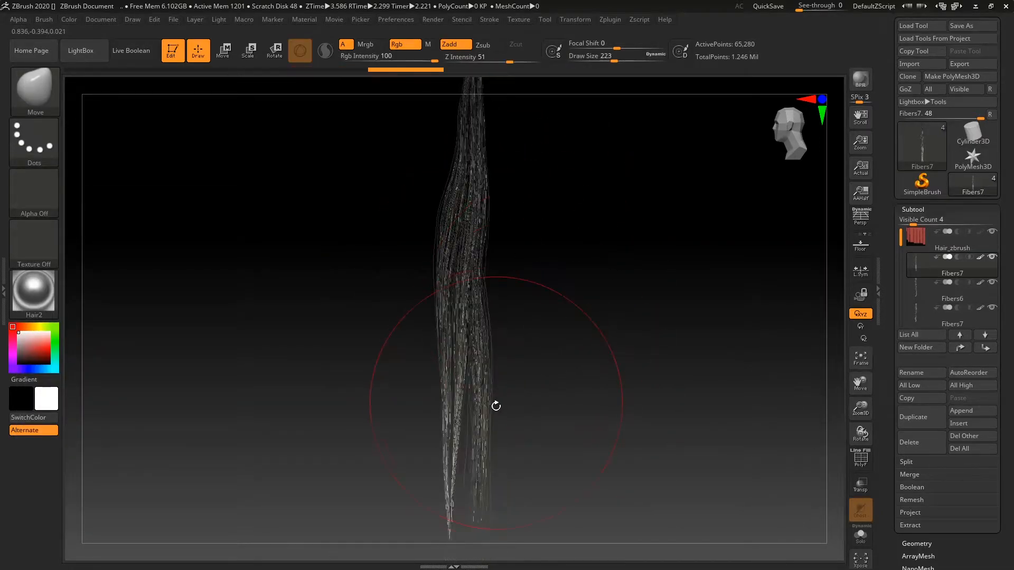
pyautogui.moveTo(432, 418)
pyautogui.mouseDown()
pyautogui.moveTo(483, 442)
pyautogui.moveTo(595, 413)
pyautogui.moveTo(583, 392)
pyautogui.moveTo(515, 480)
pyautogui.moveTo(522, 485)
pyautogui.mouseUp()
pyautogui.moveTo(473, 354); pyautogui.dragTo(504, 361)
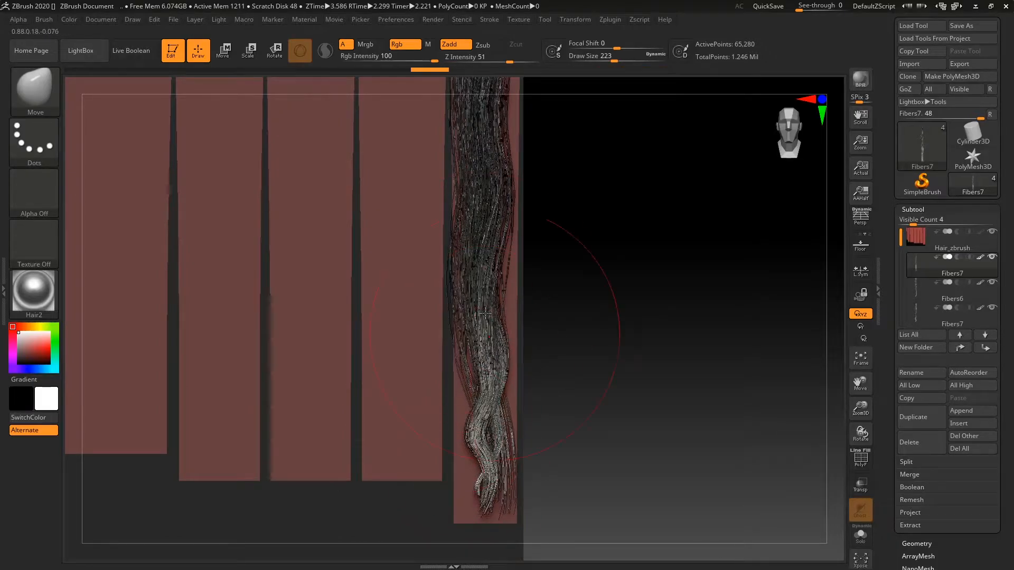
pyautogui.moveTo(456, 240); pyautogui.dragTo(468, 241)
pyautogui.keyDown('alt'); pyautogui.moveTo(611, 299); pyautogui.dragTo(601, 359); pyautogui.keyUp('alt')
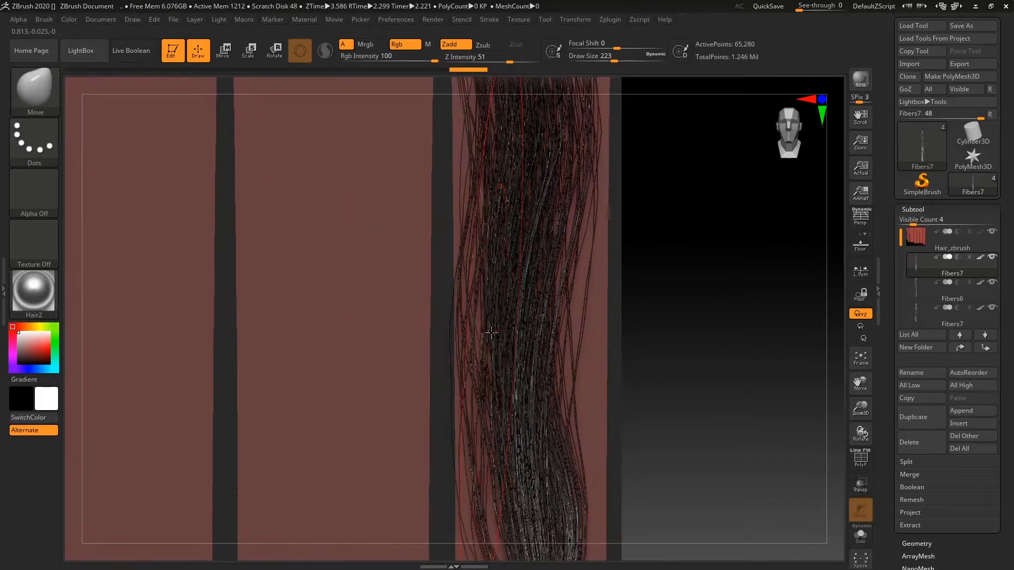
pyautogui.moveTo(475, 326); pyautogui.dragTo(499, 333)
pyautogui.keyDown('alt'); pyautogui.moveTo(670, 251); pyautogui.dragTo(629, 498); pyautogui.keyUp('alt')
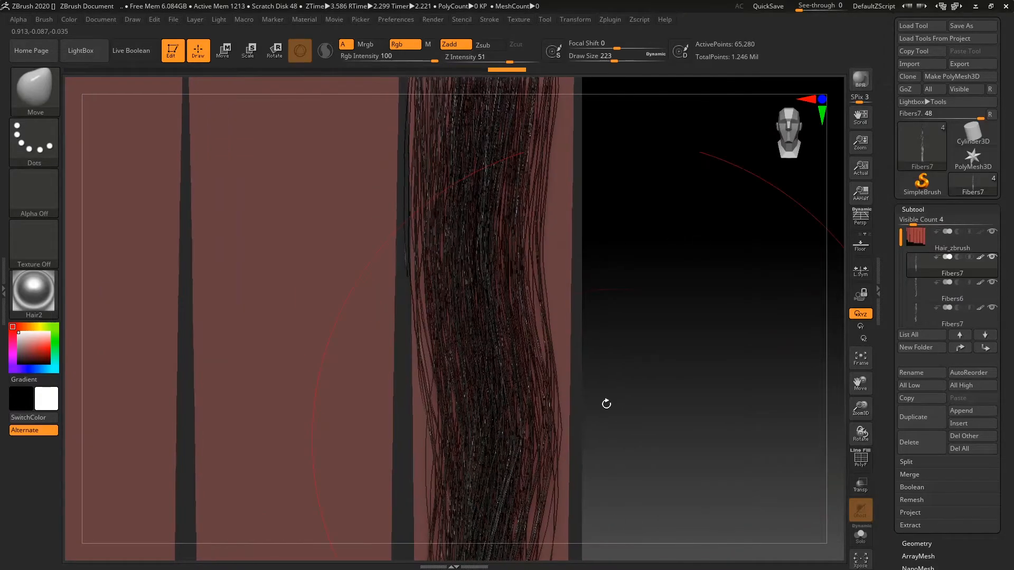
pyautogui.keyDown('alt'); pyautogui.moveTo(614, 173); pyautogui.dragTo(641, 408); pyautogui.keyUp('alt')
pyautogui.moveTo(467, 360); pyautogui.dragTo(524, 351)
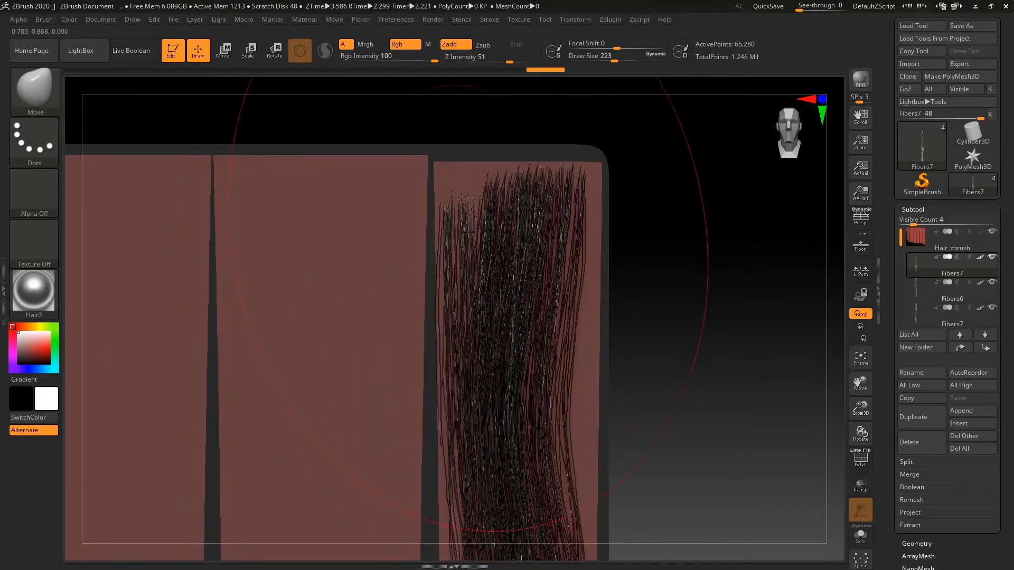
# Turn off Auto Mask FiberMesh for the Move brush and adjust the Fibers7 roots at the card's upper edge.
pyautogui.moveTo(675, 249); pyautogui.dragTo(708, 331)
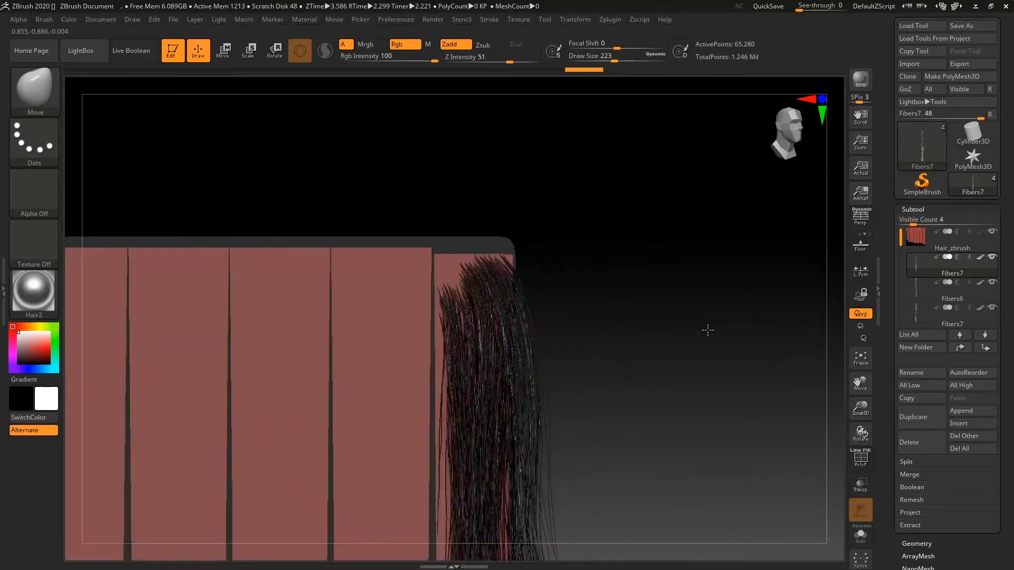
pyautogui.click(43, 21)
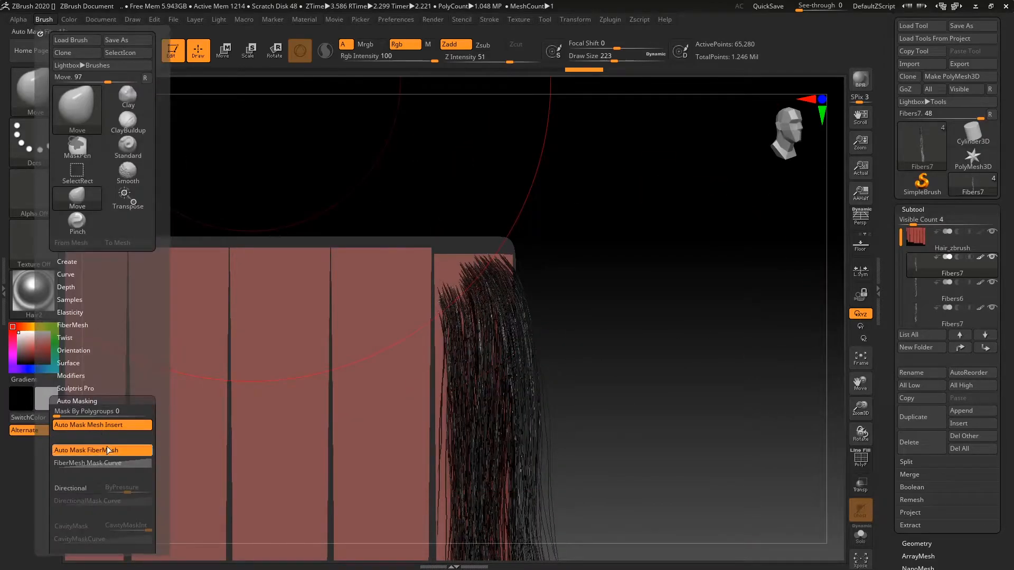
pyautogui.click(107, 450)
pyautogui.moveTo(554, 333); pyautogui.dragTo(587, 339)
pyautogui.moveTo(465, 271)
pyautogui.mouseDown()
pyautogui.moveTo(513, 273)
pyautogui.moveTo(492, 307)
pyautogui.mouseUp()
# Push the lower tips of Fibers7 toward the card's edge and gather the strand ends with the Pinch brush.
pyautogui.keyDown('shift'); pyautogui.moveTo(638, 319); pyautogui.dragTo(577, 187); pyautogui.keyUp('shift')
pyautogui.keyDown('alt'); pyautogui.moveTo(577, 328); pyautogui.dragTo(603, 311); pyautogui.keyUp('alt')
pyautogui.moveTo(495, 502)
pyautogui.mouseDown()
pyautogui.moveTo(398, 538)
pyautogui.moveTo(477, 484)
pyautogui.moveTo(479, 492)
pyautogui.mouseUp()
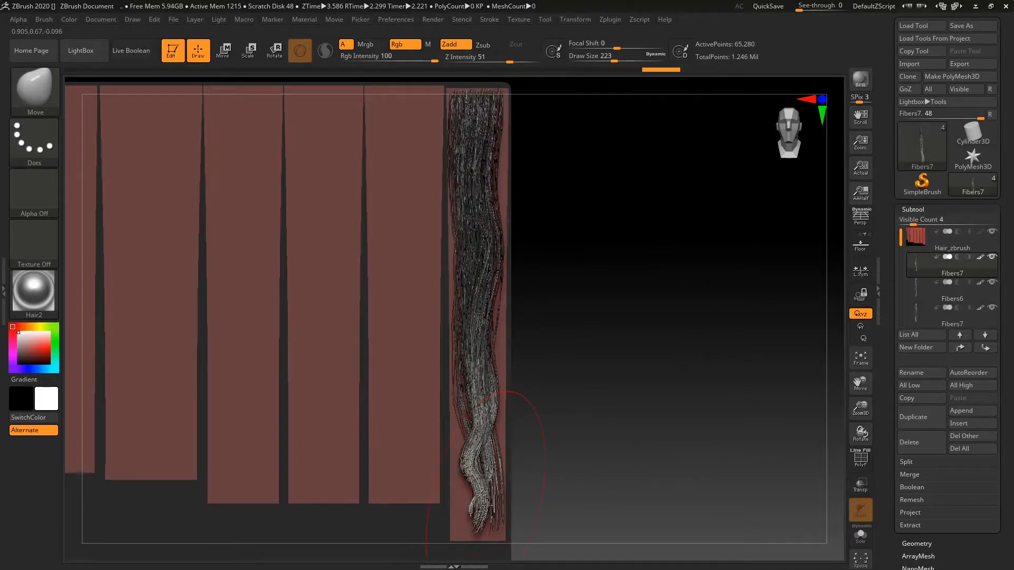
pyautogui.moveTo(473, 530); pyautogui.dragTo(443, 528)
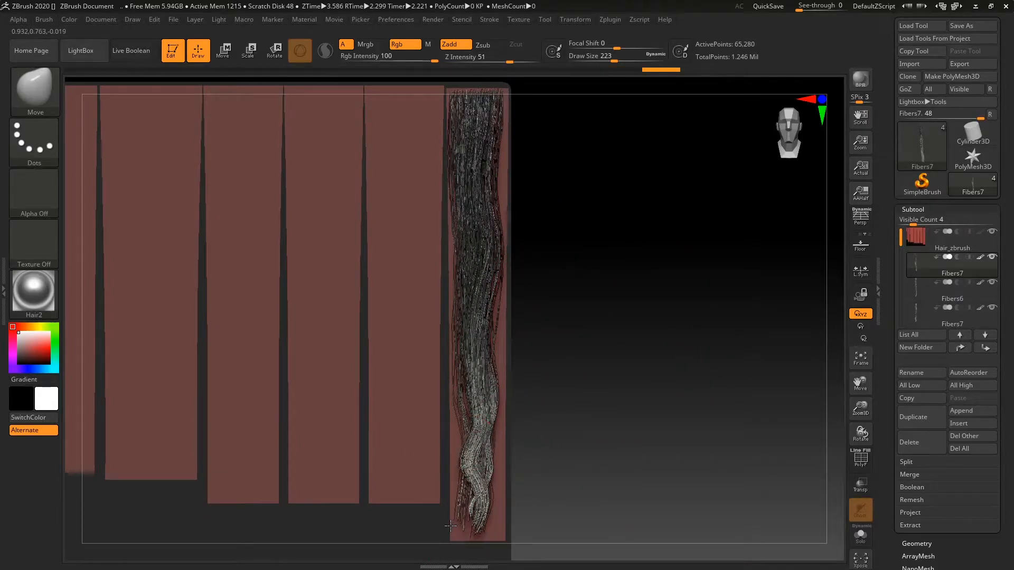
pyautogui.press('b')
pyautogui.press('p')
pyautogui.press('i')
pyautogui.moveTo(478, 424); pyautogui.dragTo(423, 551)
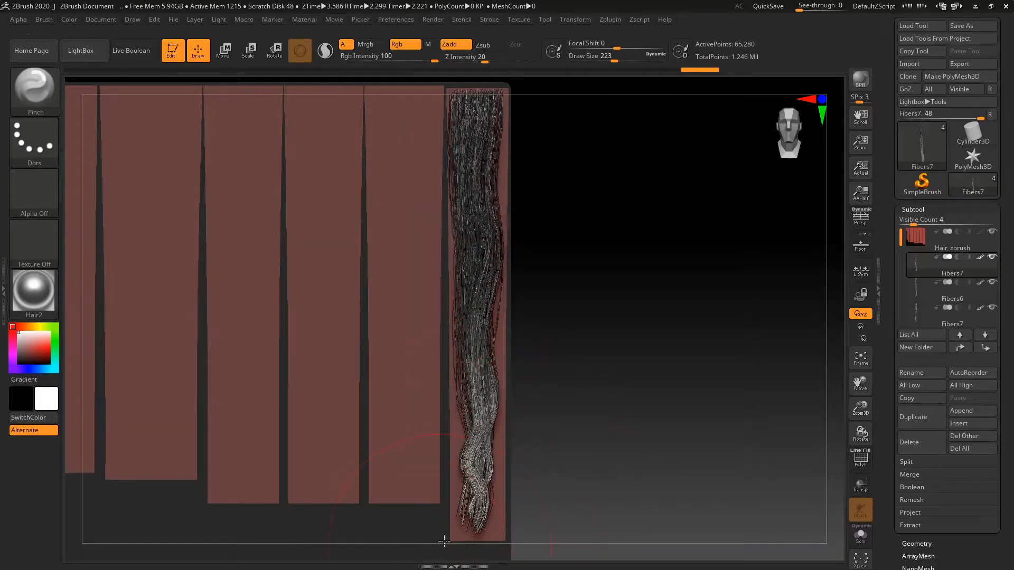
# Return to the Move brush and push the lower section of Fibers7 outward to widen the lock.
pyautogui.press('b')
pyautogui.press('m')
pyautogui.press('v')
pyautogui.moveTo(478, 446); pyautogui.dragTo(453, 437)
pyautogui.moveTo(465, 494); pyautogui.dragTo(510, 495)
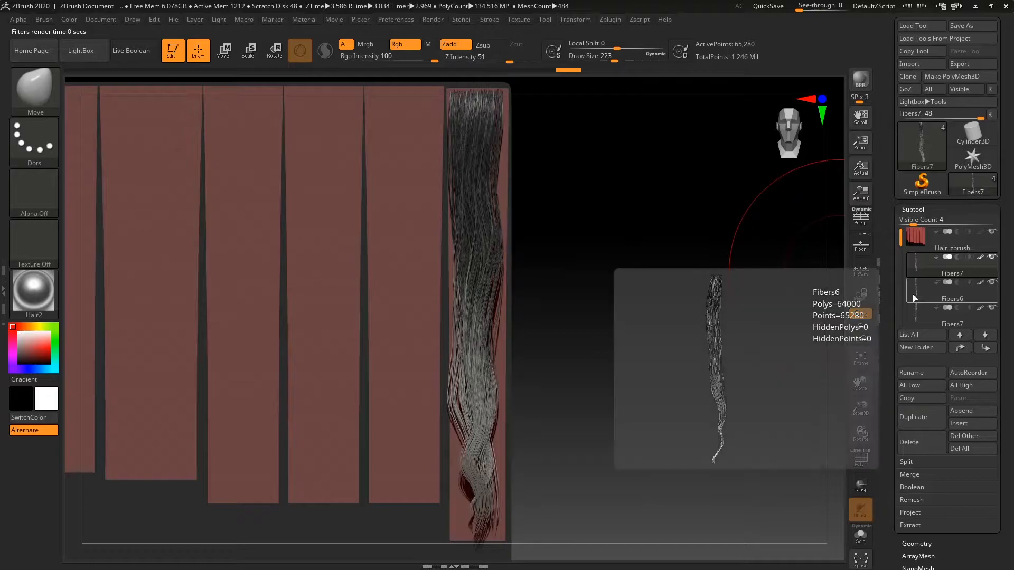
# Reselect the newest Fibers7 subtool and reshape its lower section, spreading the tips with the Move brush.
pyautogui.click(912, 294)
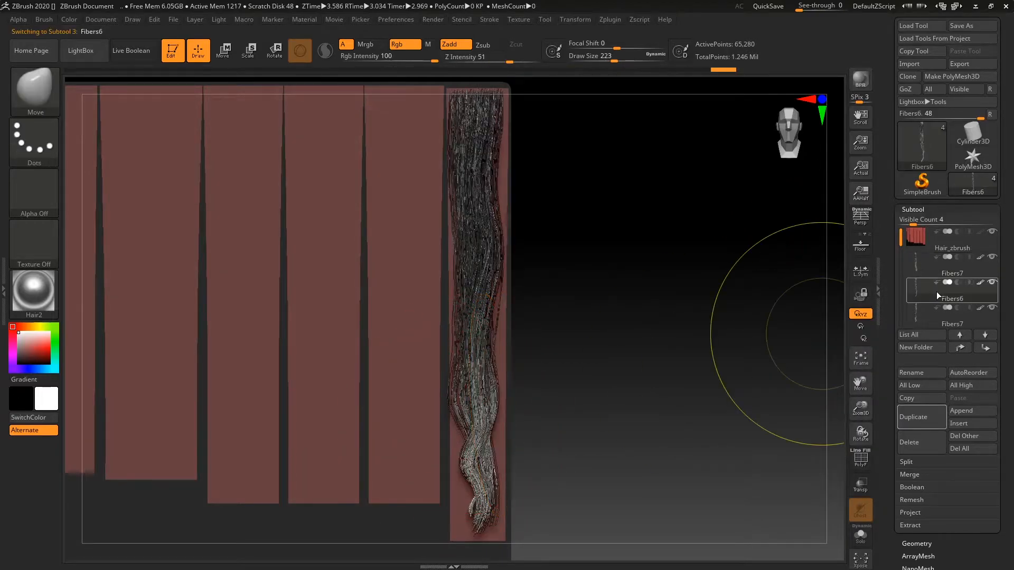
pyautogui.click(916, 267)
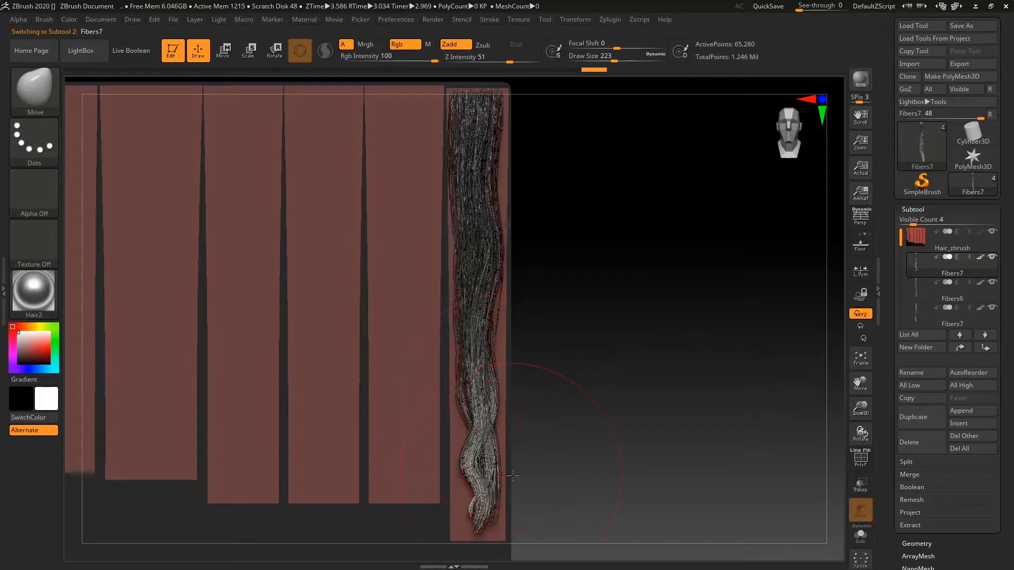
pyautogui.keyDown('alt'); pyautogui.moveTo(619, 437); pyautogui.dragTo(633, 425); pyautogui.keyUp('alt')
pyautogui.moveTo(471, 408); pyautogui.dragTo(462, 408)
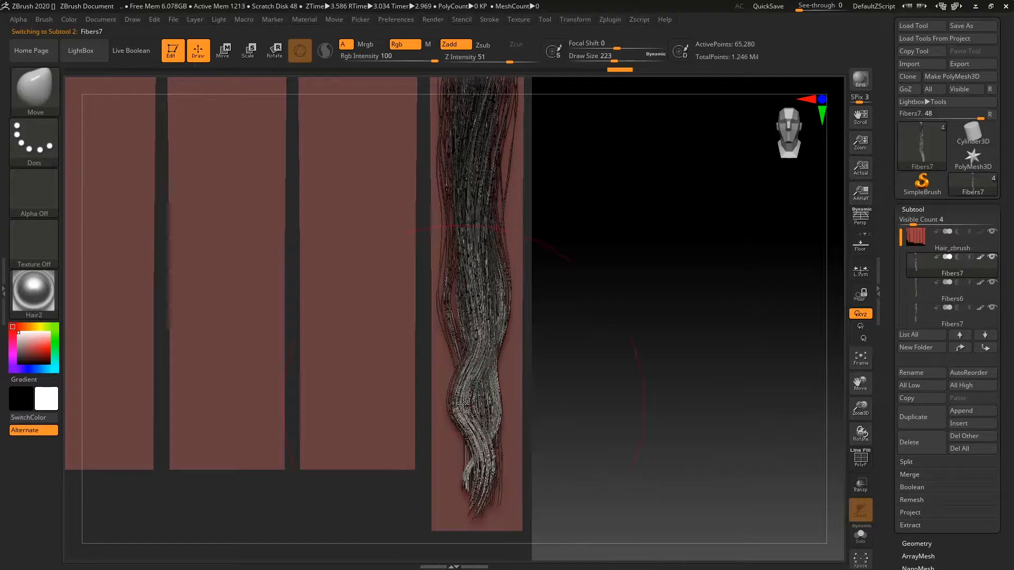
pyautogui.moveTo(489, 468)
pyautogui.mouseDown()
pyautogui.moveTo(490, 426)
pyautogui.moveTo(501, 429)
pyautogui.mouseUp()
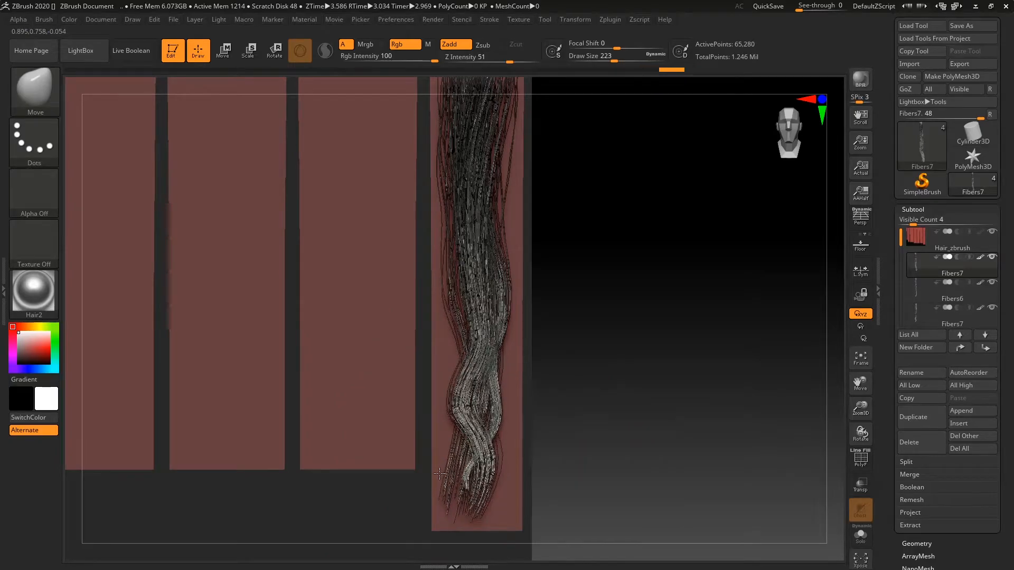
# Draw the loose Fibers7 tips closer together with the Pinch brush.
pyautogui.press('b')
pyautogui.press('p')
pyautogui.press('i')
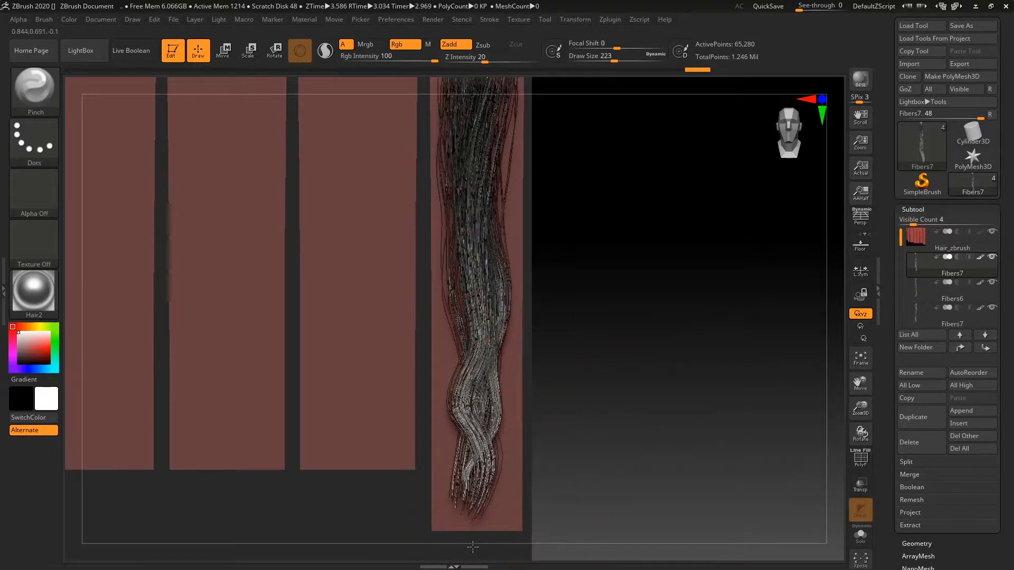
# Shape the lower ends of Fibers7 from the front and an angled view using the Move brush at draw size 172.
pyautogui.press('b')
pyautogui.press('m')
pyautogui.press('v')
pyautogui.press('space')
pyautogui.moveTo(565, 380); pyautogui.dragTo(559, 380)
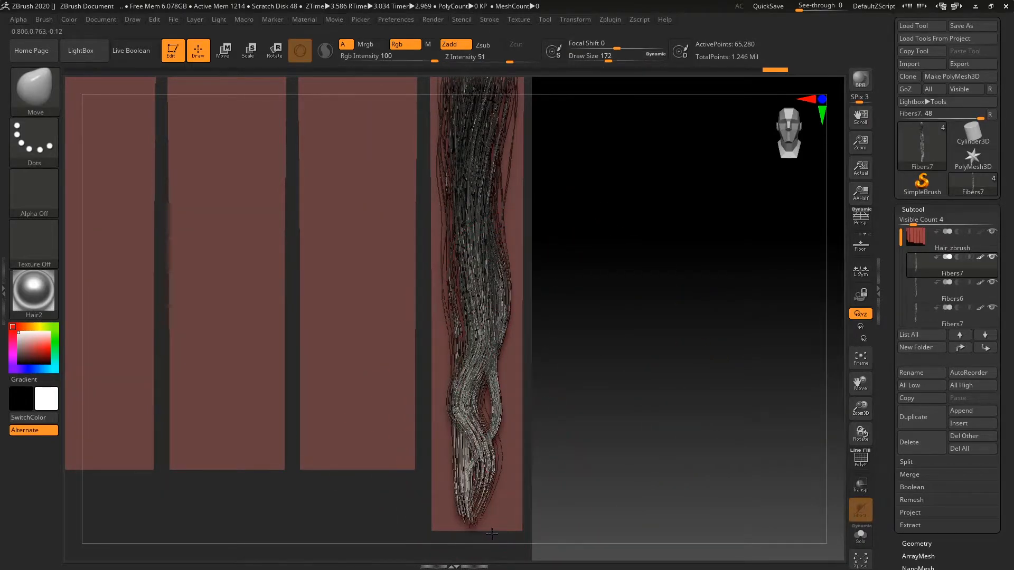
pyautogui.moveTo(568, 506)
pyautogui.mouseDown()
pyautogui.moveTo(623, 457)
pyautogui.moveTo(593, 452)
pyautogui.moveTo(635, 477)
pyautogui.moveTo(635, 398)
pyautogui.moveTo(428, 372)
pyautogui.mouseUp()
pyautogui.moveTo(609, 375); pyautogui.dragTo(639, 384)
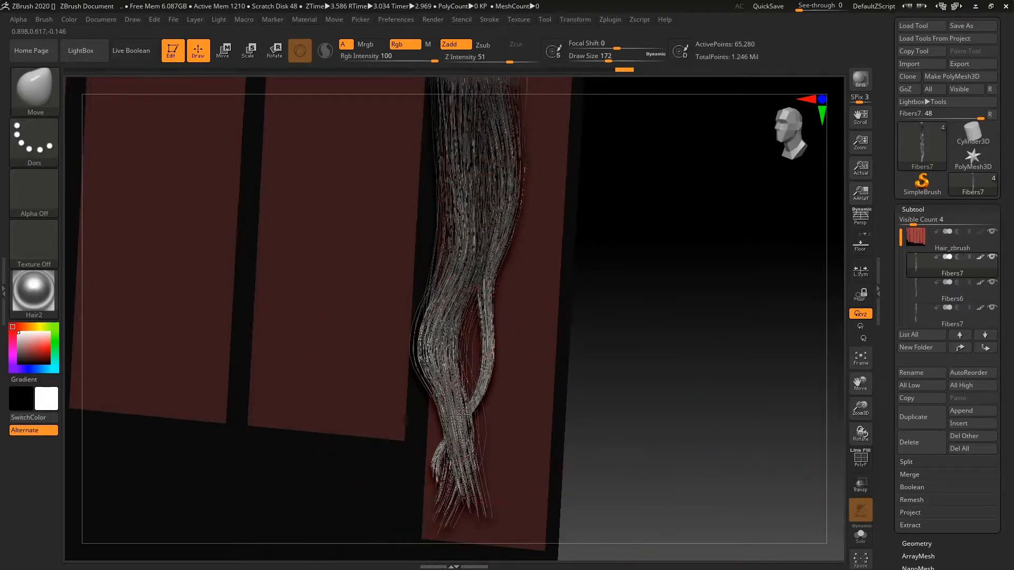
pyautogui.moveTo(522, 407); pyautogui.dragTo(610, 443)
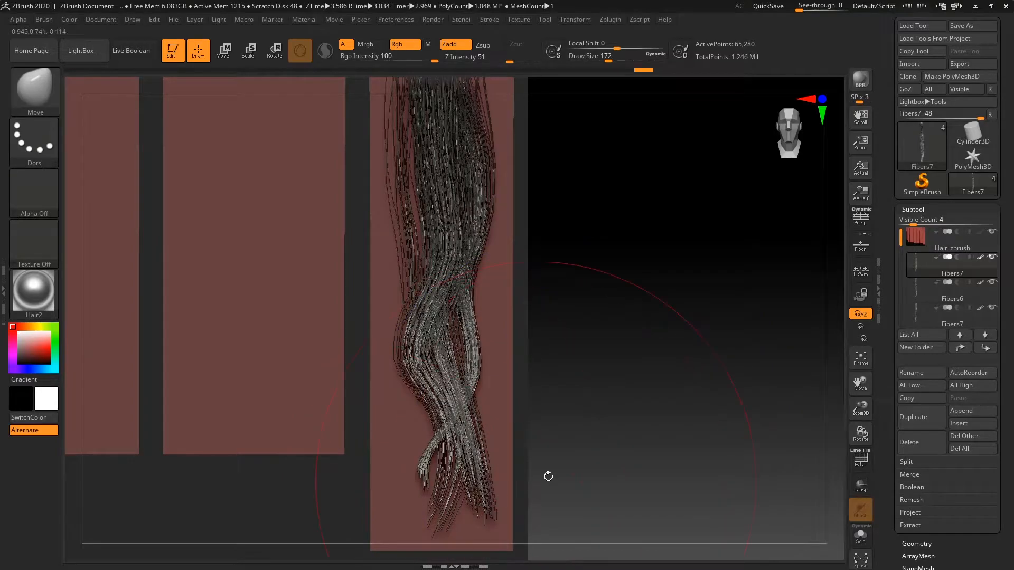
pyautogui.moveTo(516, 488); pyautogui.dragTo(597, 421)
# Switch to the Pinch brush with a draw size of 62 and tighten the lower strand ends of Fibers7.
pyautogui.press('b')
pyautogui.click(557, 367)
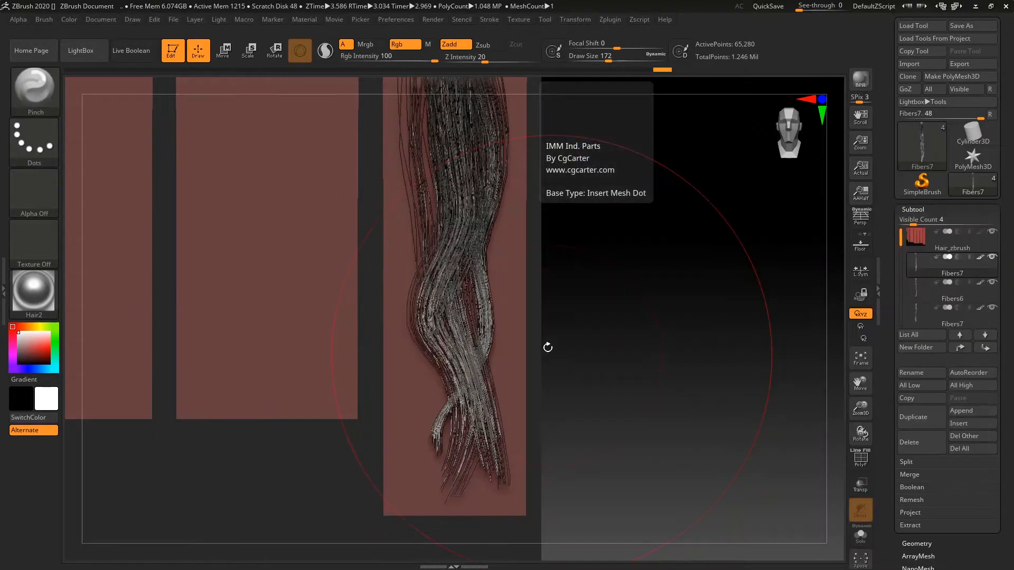
pyautogui.press('space')
pyautogui.moveTo(561, 388); pyautogui.dragTo(545, 389)
pyautogui.press('ctrl')
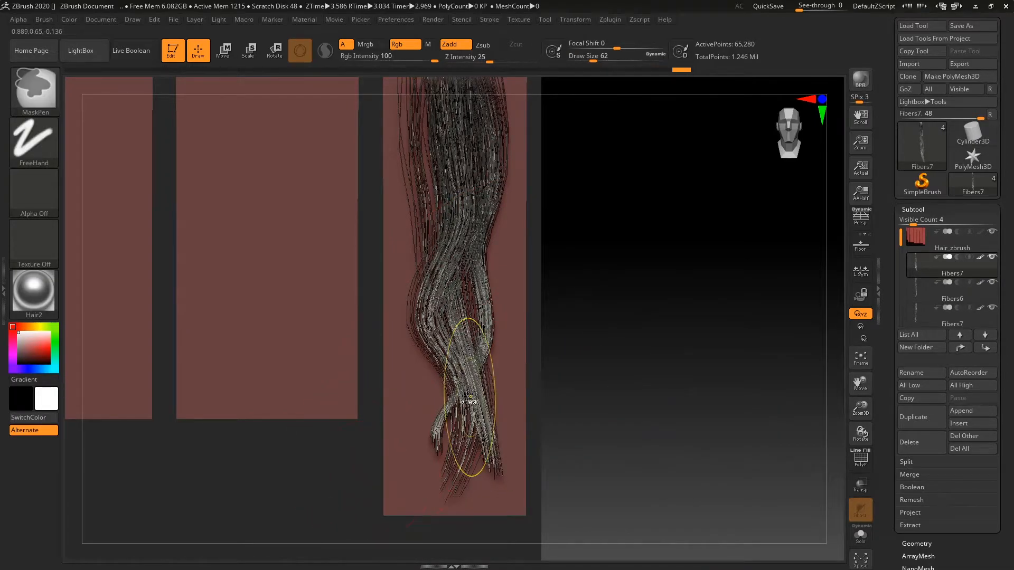
# Pull part of the Fibers7 tip outward into a separate lock with the Move brush at draw size 94.
pyautogui.press('b')
pyautogui.press('m')
pyautogui.press('v')
pyautogui.press('space')
pyautogui.moveTo(548, 334); pyautogui.dragTo(552, 337)
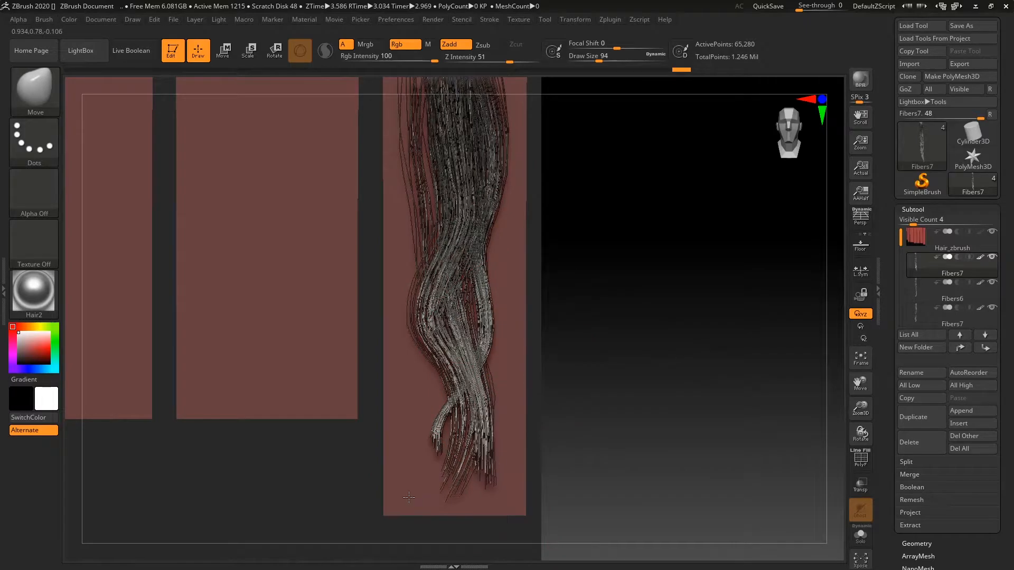
pyautogui.moveTo(399, 552); pyautogui.dragTo(621, 567)
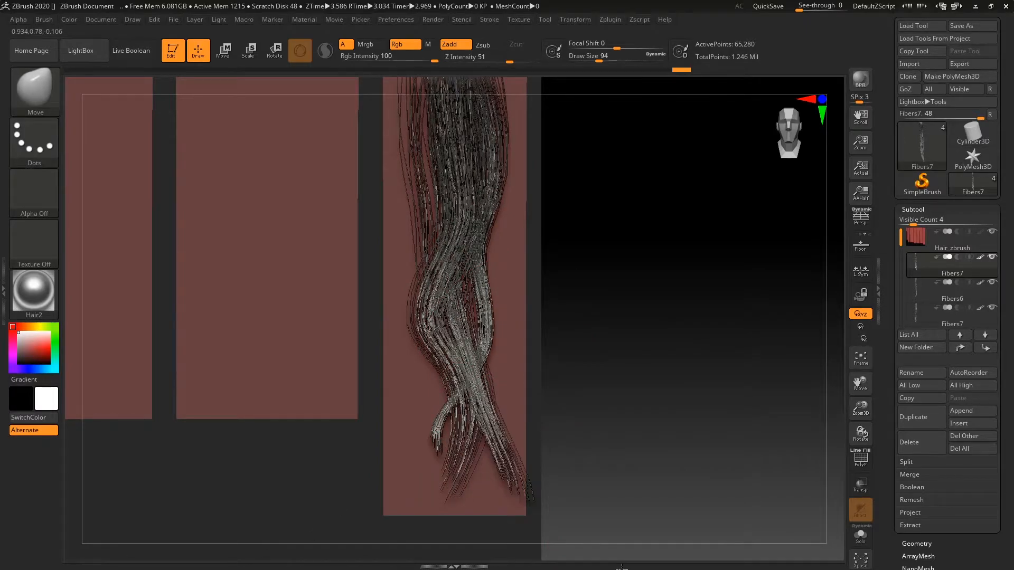
# Reduce the Move brush's draw size to 41 and refine the split locks at the Fibers7 tip.
pyautogui.press('space')
pyautogui.moveTo(534, 341); pyautogui.dragTo(524, 340)
pyautogui.moveTo(430, 426); pyautogui.dragTo(406, 431)
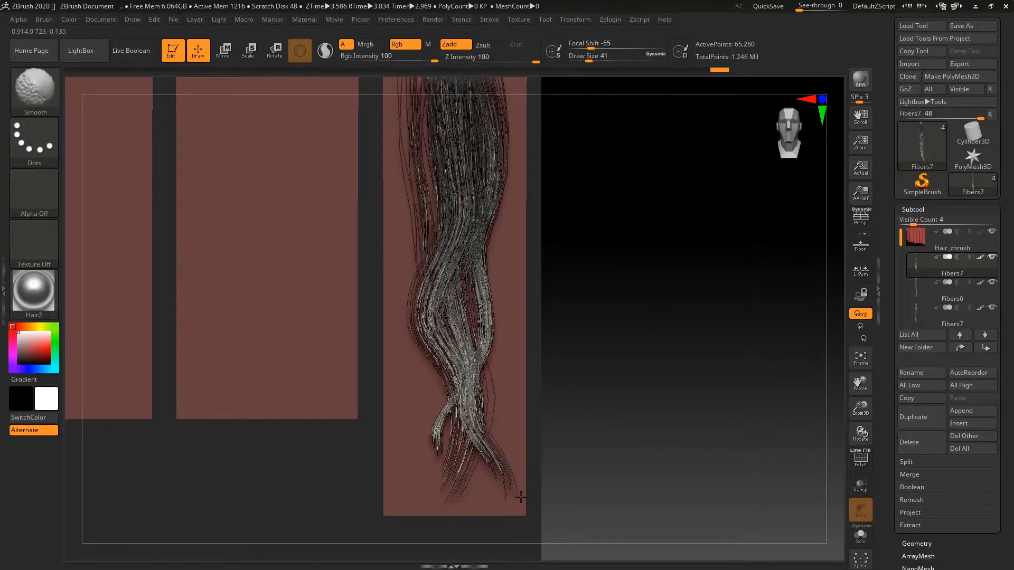
# Set the Move brush's draw size to 87 and adjust the depth of the Fibers7 tip from the side.
pyautogui.moveTo(594, 443); pyautogui.dragTo(619, 407)
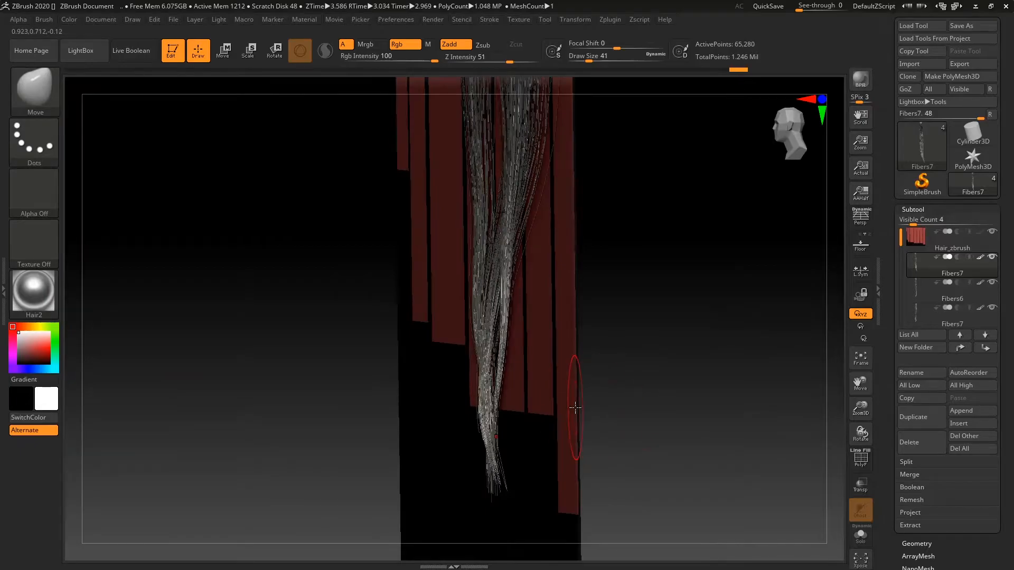
pyautogui.press('b')
pyautogui.press('space')
pyautogui.moveTo(616, 346); pyautogui.dragTo(627, 345)
pyautogui.moveTo(462, 427); pyautogui.dragTo(470, 428)
# Push the Fibers7 strands near the card surface into place from an angled view, and render the hair with BPR.
pyautogui.moveTo(599, 398)
pyautogui.mouseDown()
pyautogui.moveTo(658, 391)
pyautogui.moveTo(666, 369)
pyautogui.mouseUp()
pyautogui.moveTo(651, 305)
pyautogui.keyDown('alt'); pyautogui.mouseDown()
pyautogui.moveTo(662, 378)
pyautogui.moveTo(683, 373)
pyautogui.moveTo(527, 414)
pyautogui.mouseUp(); pyautogui.keyUp('alt')
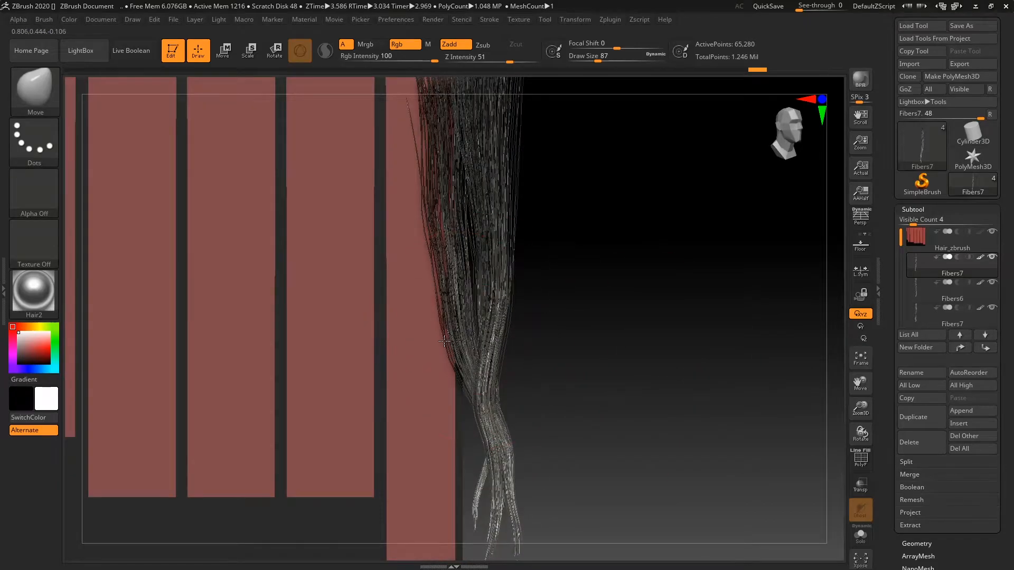
pyautogui.moveTo(456, 342)
pyautogui.mouseDown()
pyautogui.moveTo(604, 346)
pyautogui.moveTo(508, 395)
pyautogui.moveTo(498, 384)
pyautogui.mouseUp()
pyautogui.moveTo(581, 389); pyautogui.dragTo(499, 388)
pyautogui.moveTo(672, 402)
pyautogui.keyDown('alt'); pyautogui.mouseDown()
pyautogui.moveTo(661, 363)
pyautogui.moveTo(642, 351)
pyautogui.mouseUp(); pyautogui.keyUp('alt')
pyautogui.click(857, 79)
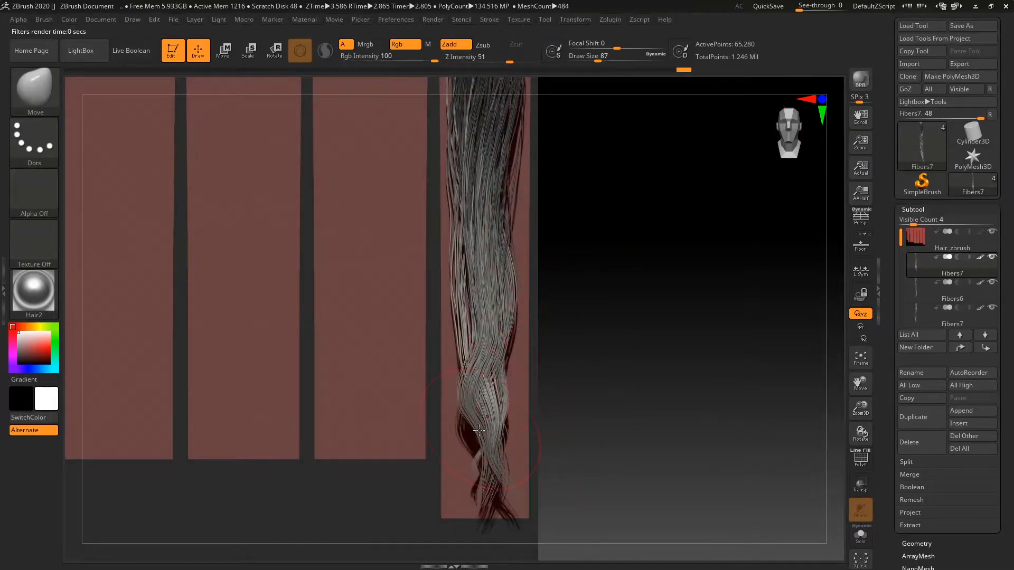
pyautogui.moveTo(665, 383); pyautogui.dragTo(488, 352)
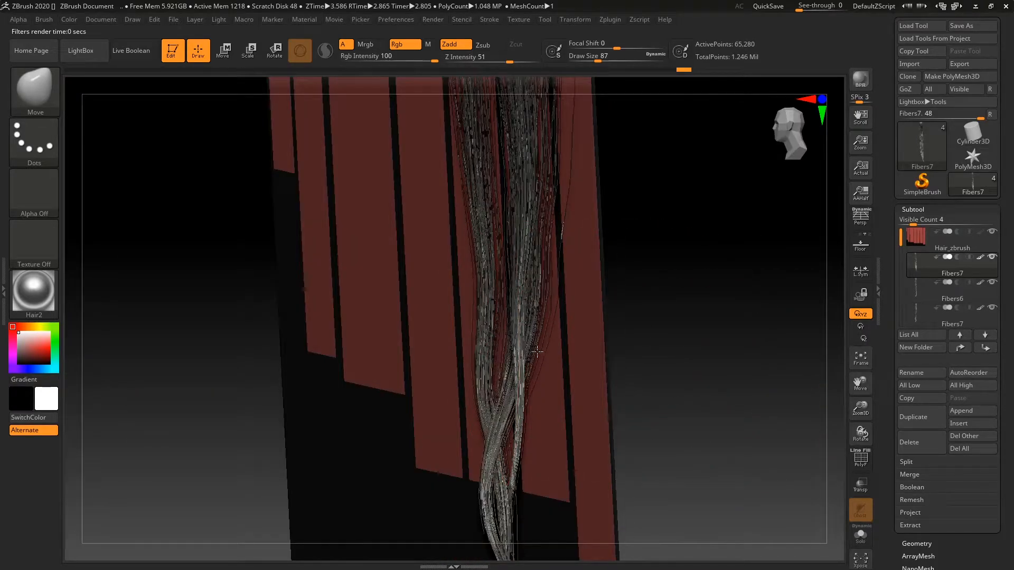
# Tighten the lower Fibers7 strands into narrower locks with the Pinch brush, and render the hair from the front with BPR.
pyautogui.press('b')
pyautogui.press('p')
pyautogui.press('i')
pyautogui.moveTo(493, 227); pyautogui.dragTo(506, 459)
pyautogui.moveTo(666, 334)
pyautogui.mouseDown()
pyautogui.moveTo(717, 331)
pyautogui.moveTo(697, 325)
pyautogui.mouseUp()
pyautogui.click(860, 79)
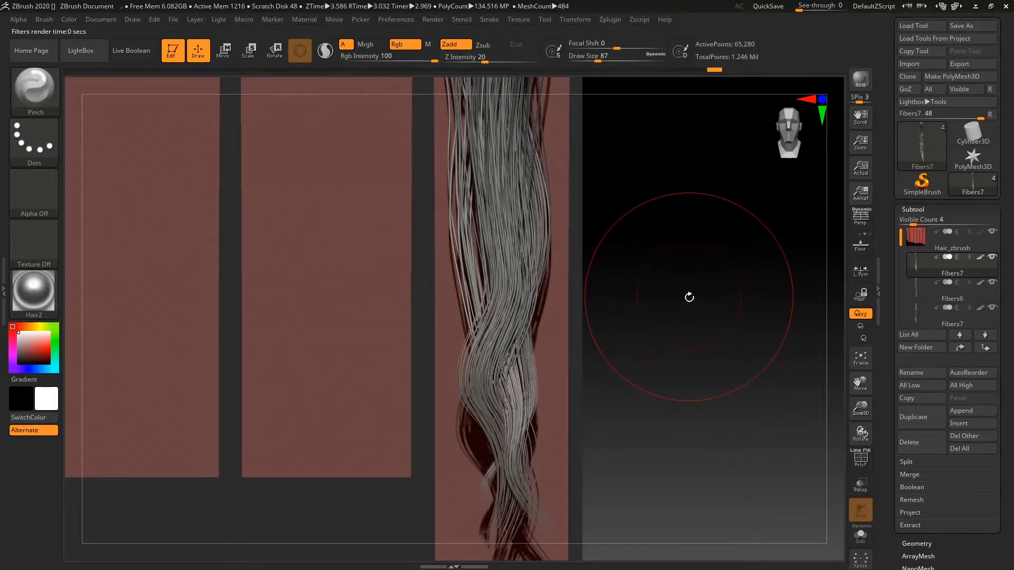
# Work through the Fibers6 and upper Fibers7 subtools with the Pinch brush on their lower locks, and select the lowest Fibers7 subtool.
pyautogui.press('ctrl')
pyautogui.press('ctrl')
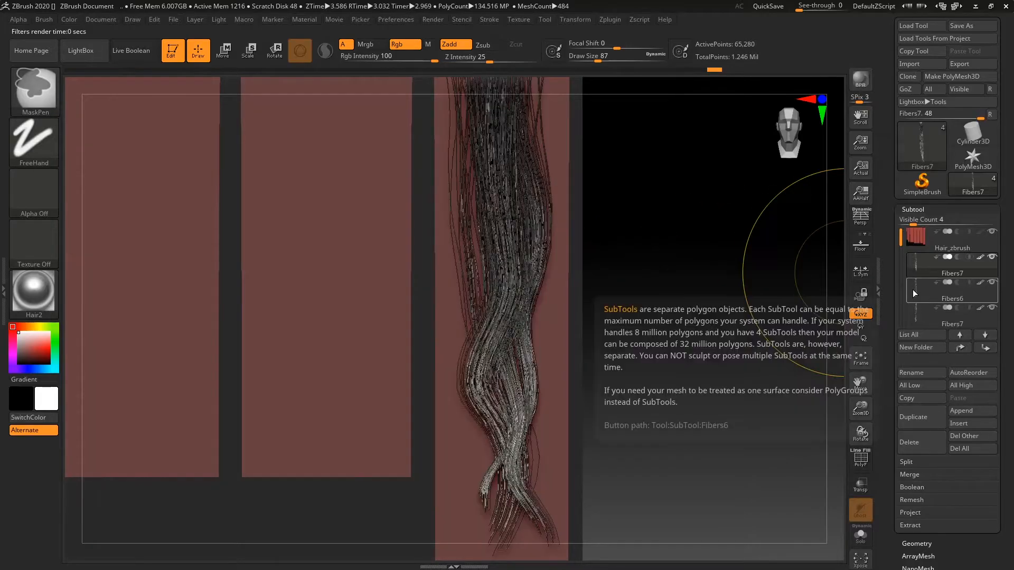
pyautogui.click(913, 286)
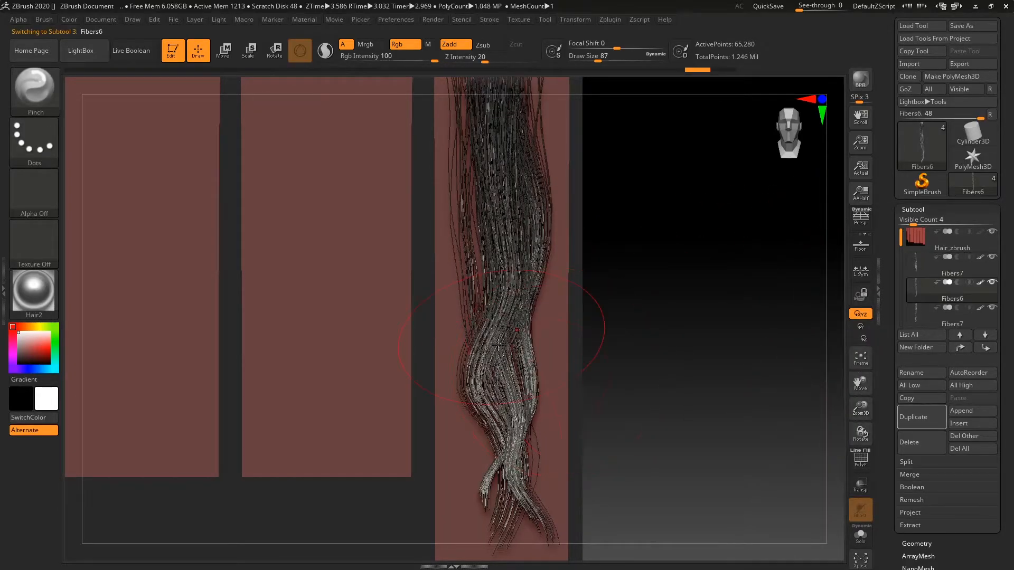
pyautogui.click(925, 270)
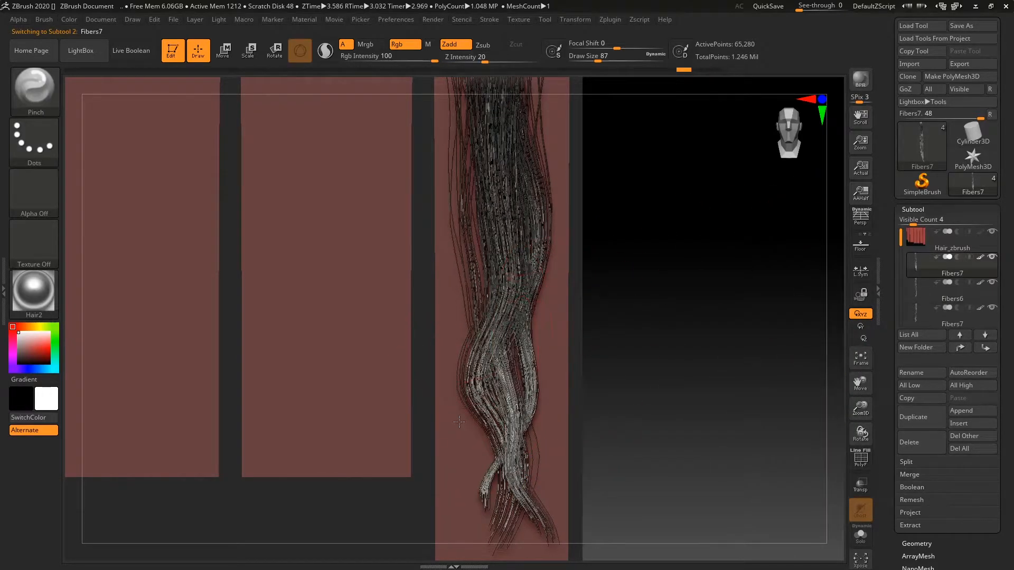
pyautogui.click(916, 317)
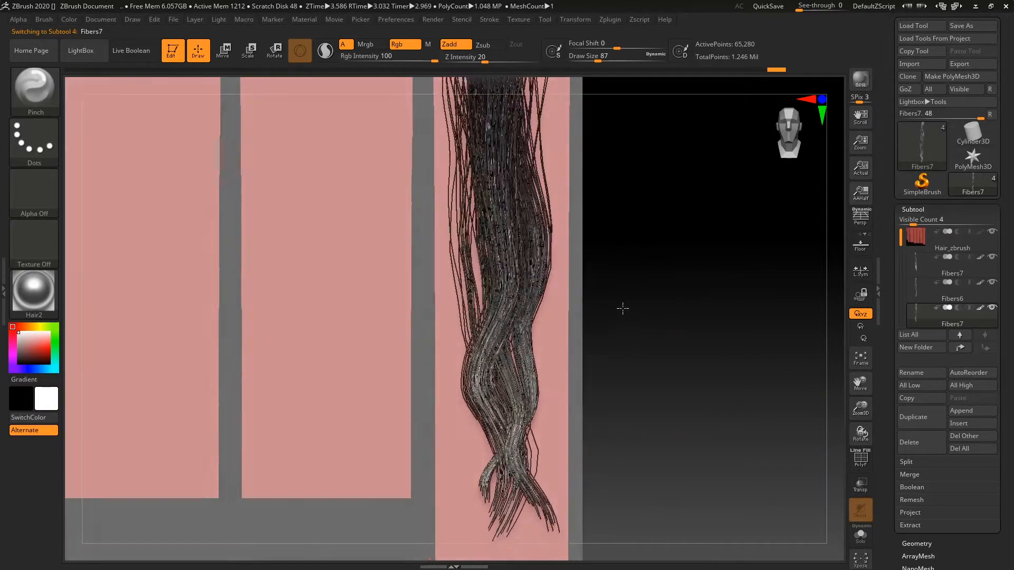
# From the side, spread the tip of the lowest Fibers7 subtool into separate curved locks with the Move brush.
pyautogui.moveTo(623, 307); pyautogui.dragTo(671, 317)
pyautogui.press('b')
pyautogui.press('m')
pyautogui.press('v')
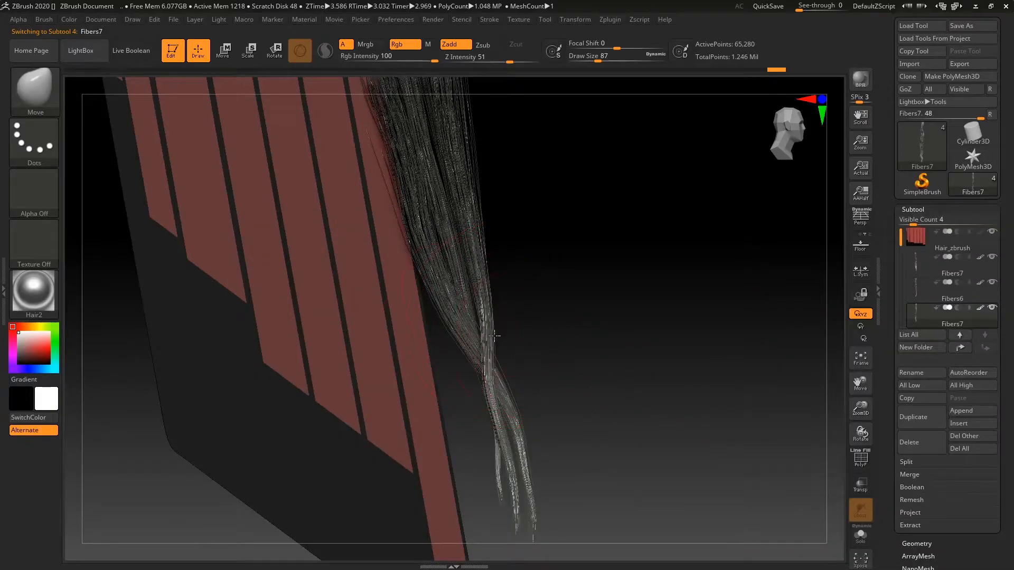
pyautogui.moveTo(561, 341); pyautogui.dragTo(565, 343)
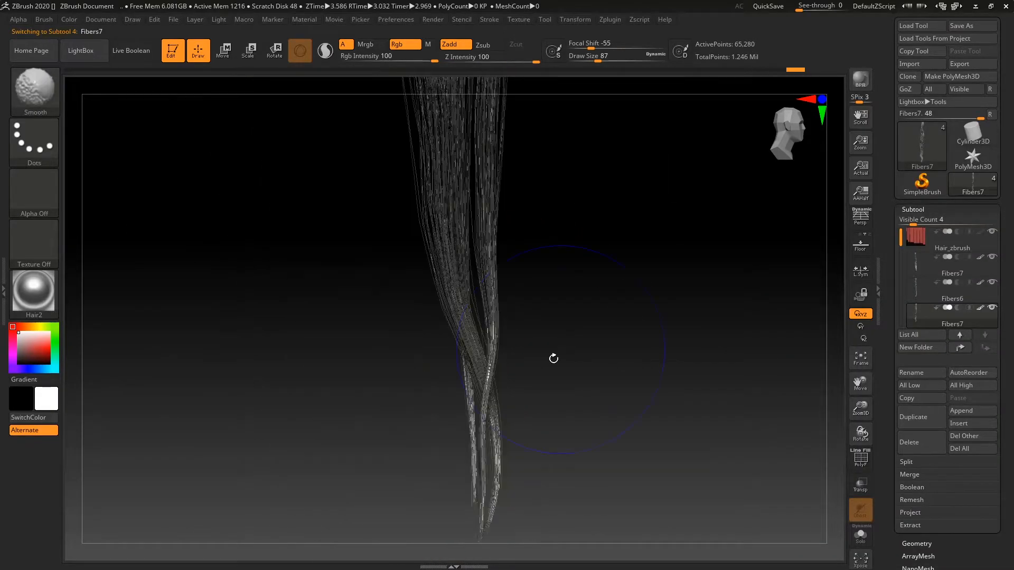
pyautogui.moveTo(479, 455); pyautogui.dragTo(457, 473)
pyautogui.moveTo(461, 530); pyautogui.dragTo(449, 529)
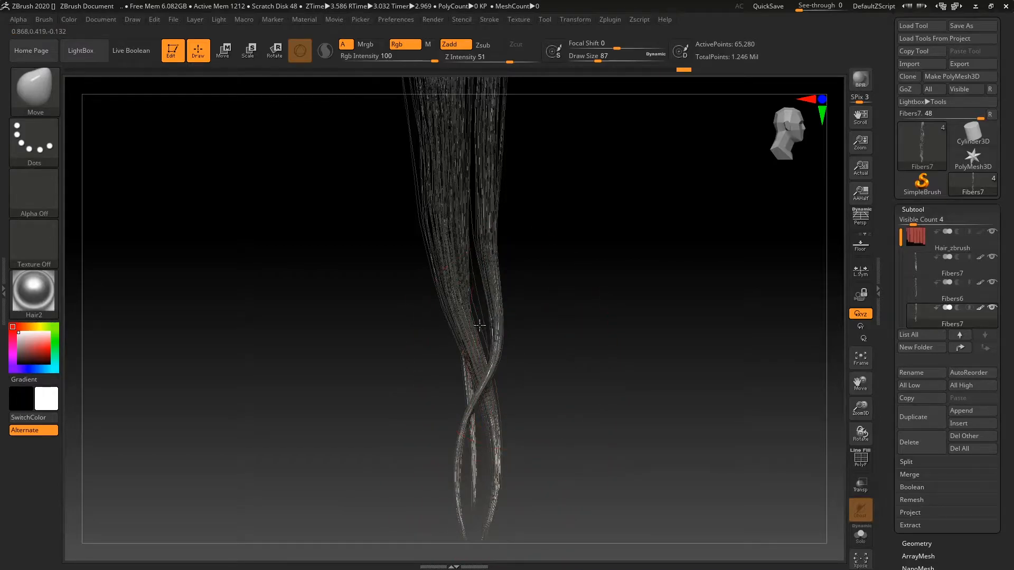
# Select the upper Fibers7 subtool and adjust the depth of its crossing locks near the tip from both sides.
pyautogui.click(916, 268)
pyautogui.moveTo(488, 379); pyautogui.dragTo(499, 376)
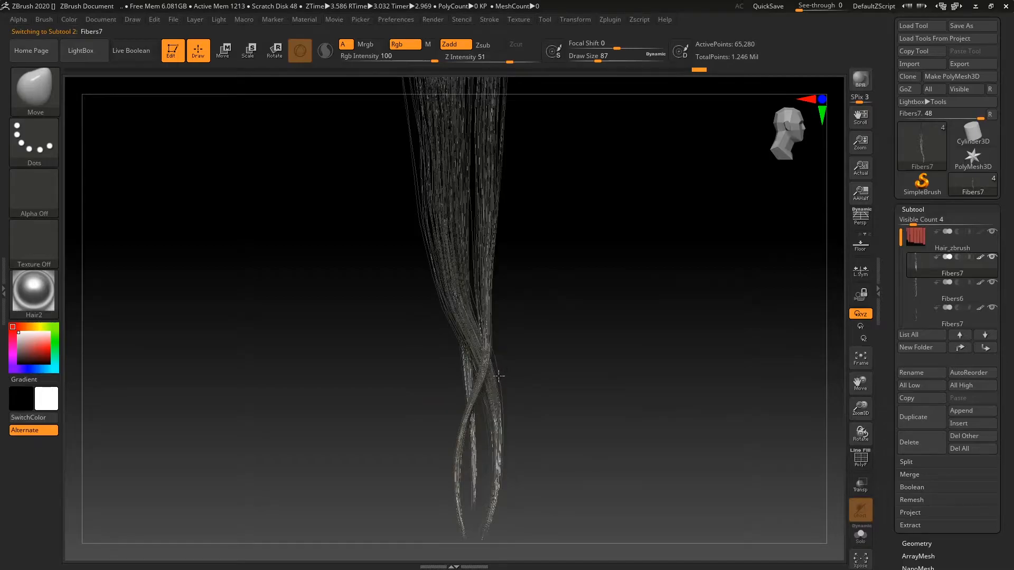
pyautogui.moveTo(591, 359); pyautogui.dragTo(708, 431)
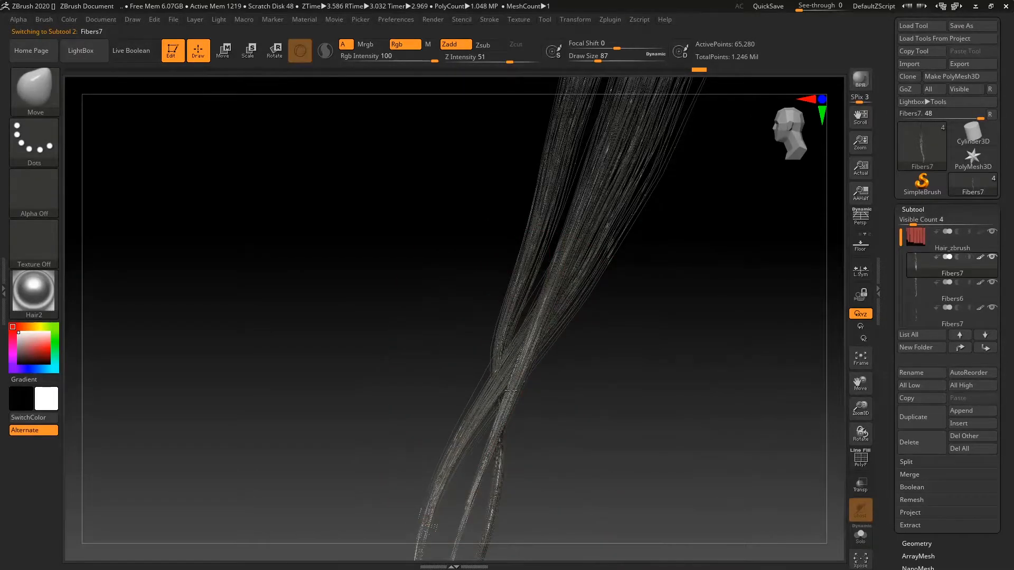
pyautogui.moveTo(565, 376); pyautogui.dragTo(663, 378)
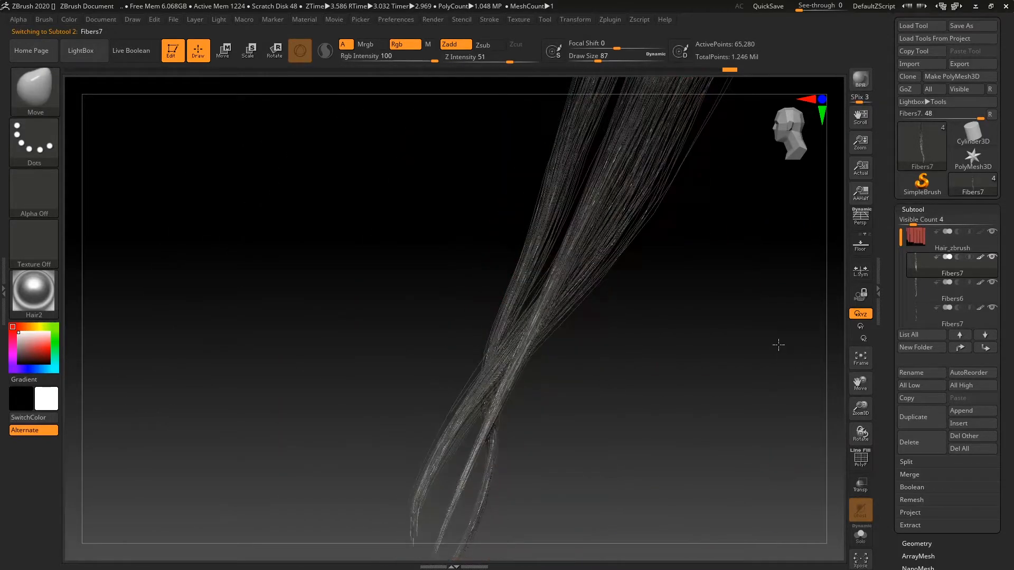
# From the front, push the middle strands of the upper Fibers7 subtool toward the card's left edge with the Move brush.
pyautogui.moveTo(778, 345); pyautogui.dragTo(765, 378)
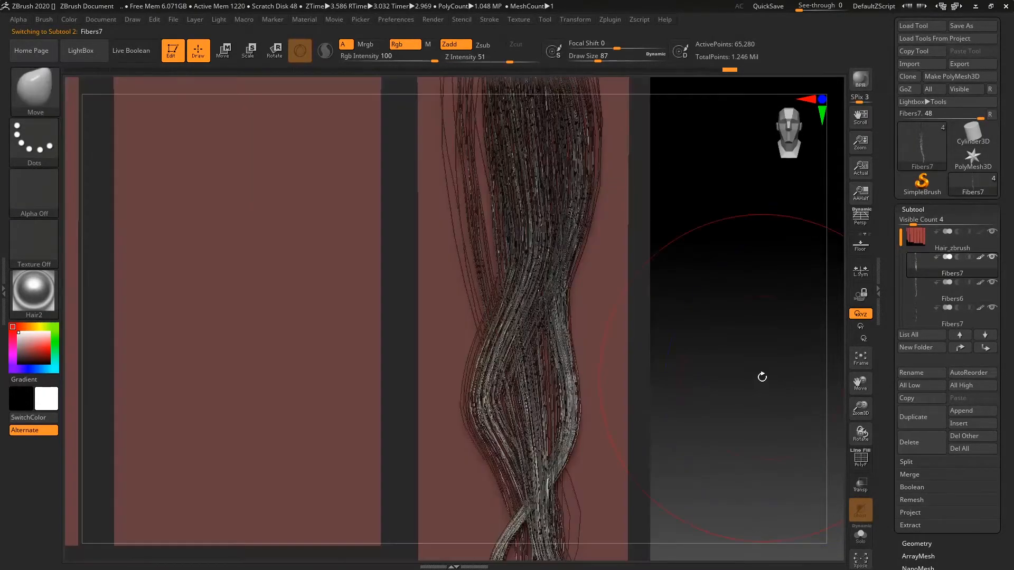
pyautogui.keyDown('alt'); pyautogui.moveTo(600, 276); pyautogui.dragTo(611, 335); pyautogui.keyUp('alt')
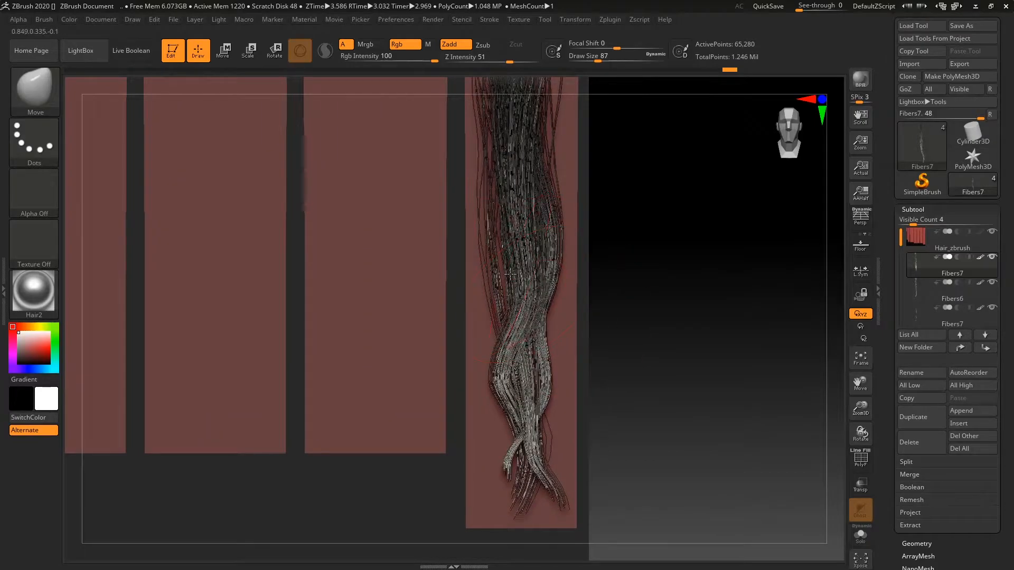
pyautogui.moveTo(518, 274); pyautogui.dragTo(476, 275)
pyautogui.keyDown('alt'); pyautogui.moveTo(666, 275); pyautogui.dragTo(674, 408); pyautogui.keyUp('alt')
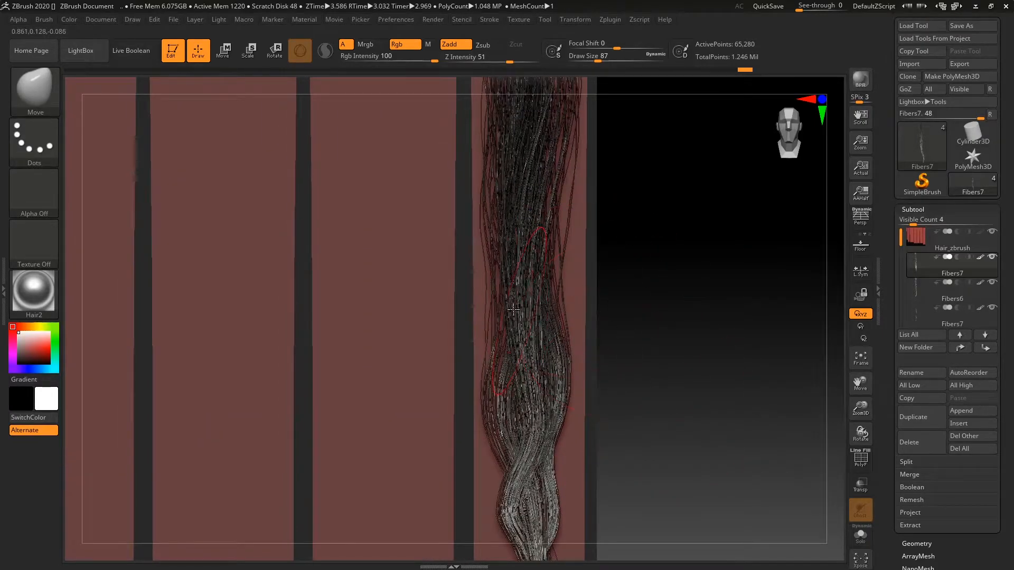
pyautogui.moveTo(509, 286); pyautogui.dragTo(489, 284)
pyautogui.keyDown('alt'); pyautogui.moveTo(668, 251); pyautogui.dragTo(665, 362); pyautogui.keyUp('alt')
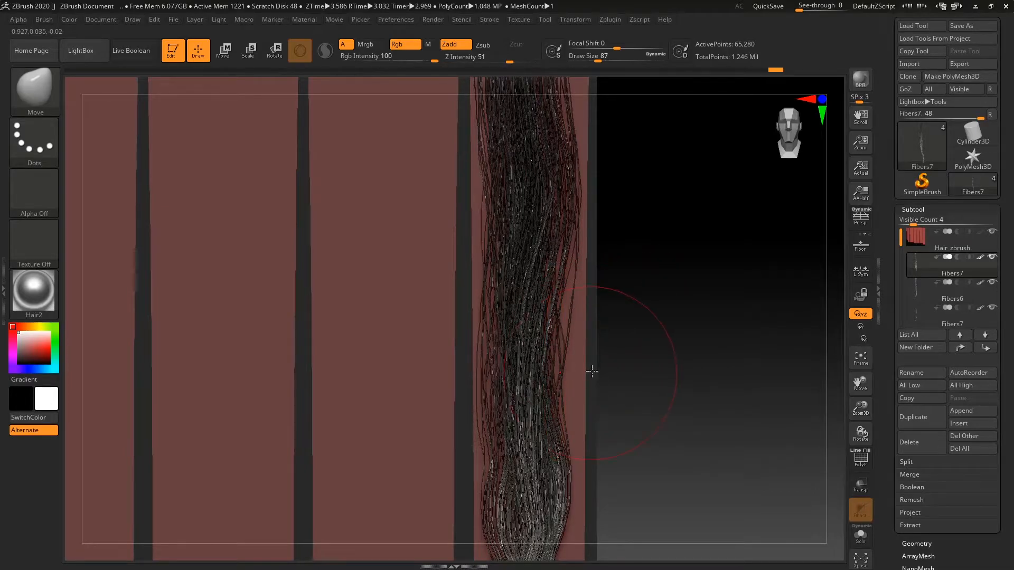
# Shape the middle strands of Fibers6 and the lowest Fibers7 subtool into waves along the card's right edge, keeping them within the card.
pyautogui.click(917, 294)
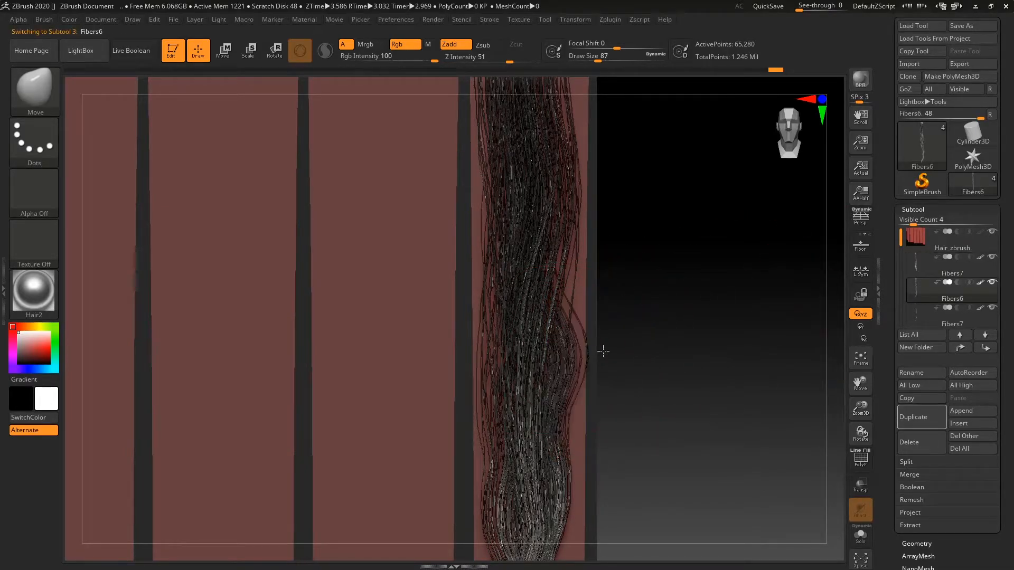
pyautogui.click(906, 317)
pyautogui.click(913, 296)
pyautogui.click(919, 314)
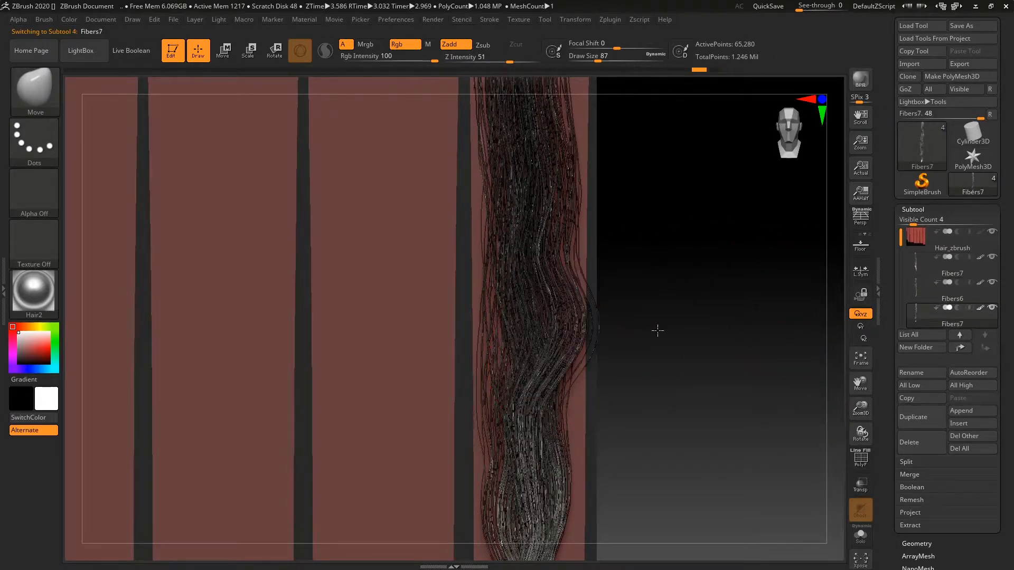
pyautogui.moveTo(546, 417)
pyautogui.mouseDown()
pyautogui.moveTo(592, 416)
pyautogui.moveTo(541, 417)
pyautogui.mouseUp()
pyautogui.moveTo(542, 275); pyautogui.dragTo(560, 269)
pyautogui.keyDown('alt'); pyautogui.moveTo(648, 267); pyautogui.dragTo(653, 340); pyautogui.keyUp('alt')
pyautogui.moveTo(559, 338)
pyautogui.keyDown('shift'); pyautogui.mouseDown()
pyautogui.moveTo(575, 430)
pyautogui.moveTo(578, 366)
pyautogui.mouseUp(); pyautogui.keyUp('shift')
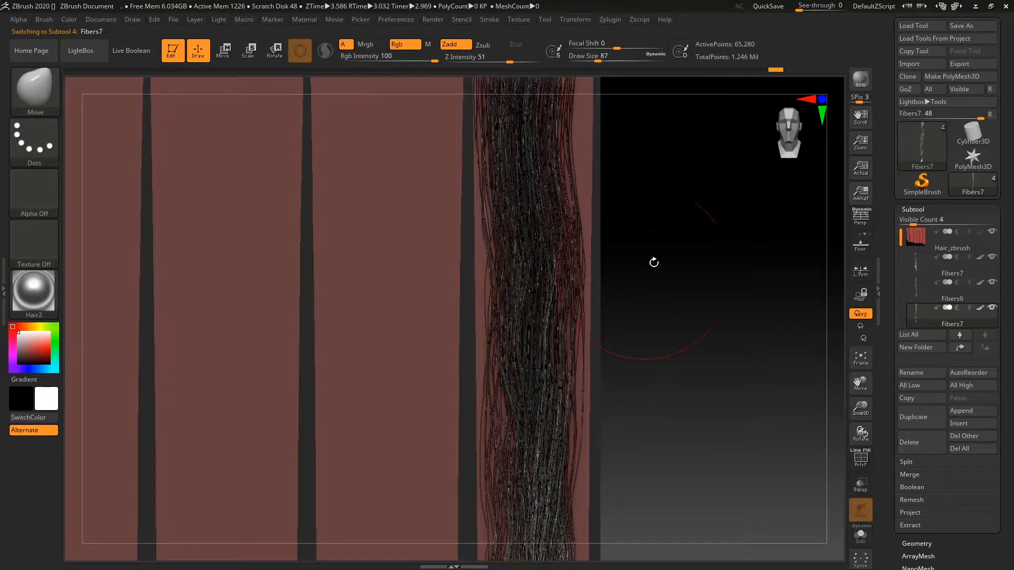
# Push the upper-length strands of the lowest Fibers7 subtool toward the card's right edge with the Move brush.
pyautogui.keyDown('alt'); pyautogui.moveTo(621, 198); pyautogui.dragTo(618, 286); pyautogui.keyUp('alt')
pyautogui.moveTo(553, 241); pyautogui.dragTo(593, 241)
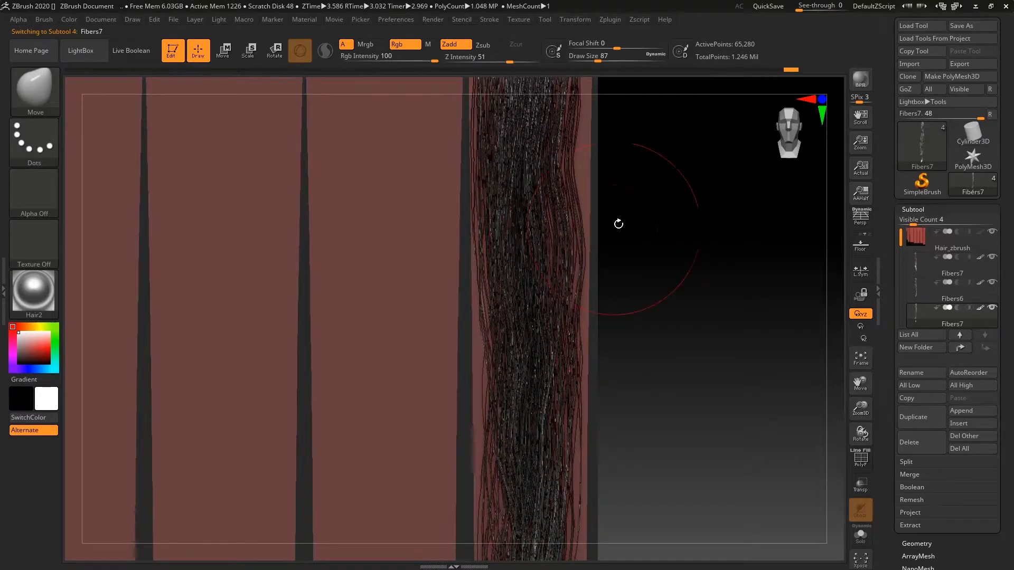
pyautogui.keyDown('alt'); pyautogui.moveTo(618, 178); pyautogui.dragTo(606, 306); pyautogui.keyUp('alt')
pyautogui.moveTo(530, 302)
pyautogui.mouseDown()
pyautogui.moveTo(556, 298)
pyautogui.moveTo(528, 295)
pyautogui.moveTo(542, 294)
pyautogui.mouseUp()
# Move the Fibers6 and upper Fibers7 strands near the roots toward the card's left edge, set draw size to 154, and render with BPR.
pyautogui.click(920, 292)
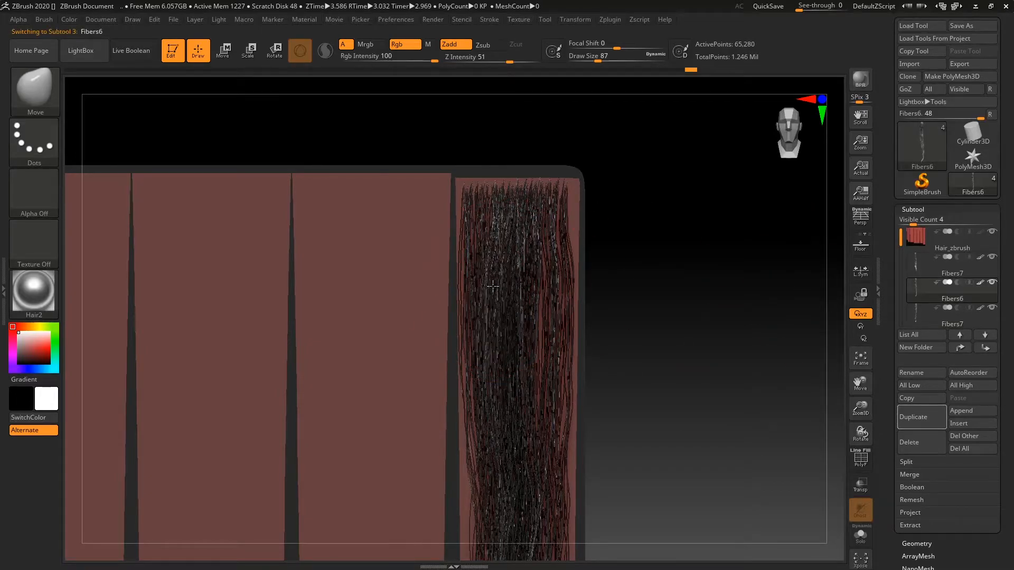
pyautogui.click(916, 270)
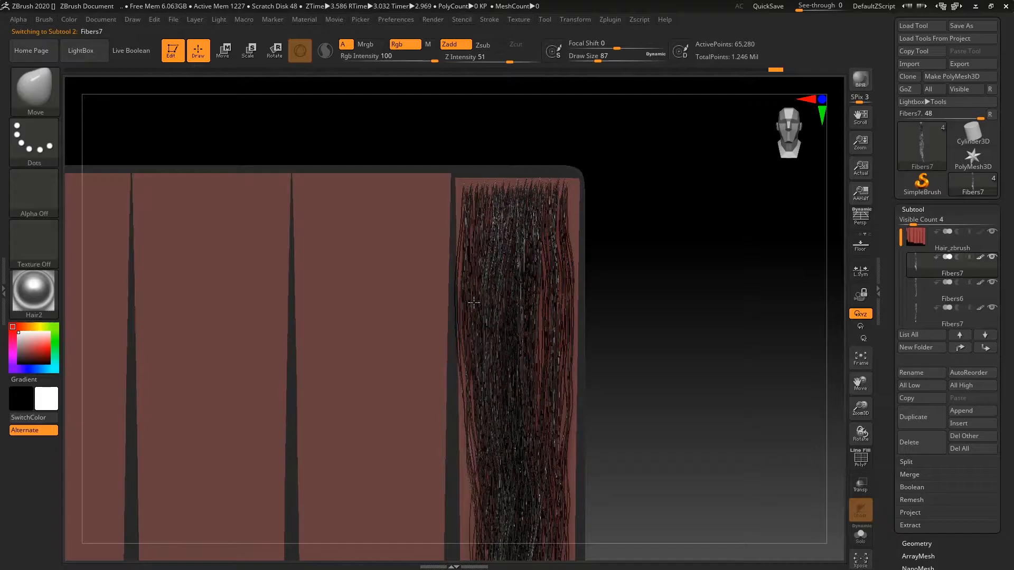
pyautogui.press('f')
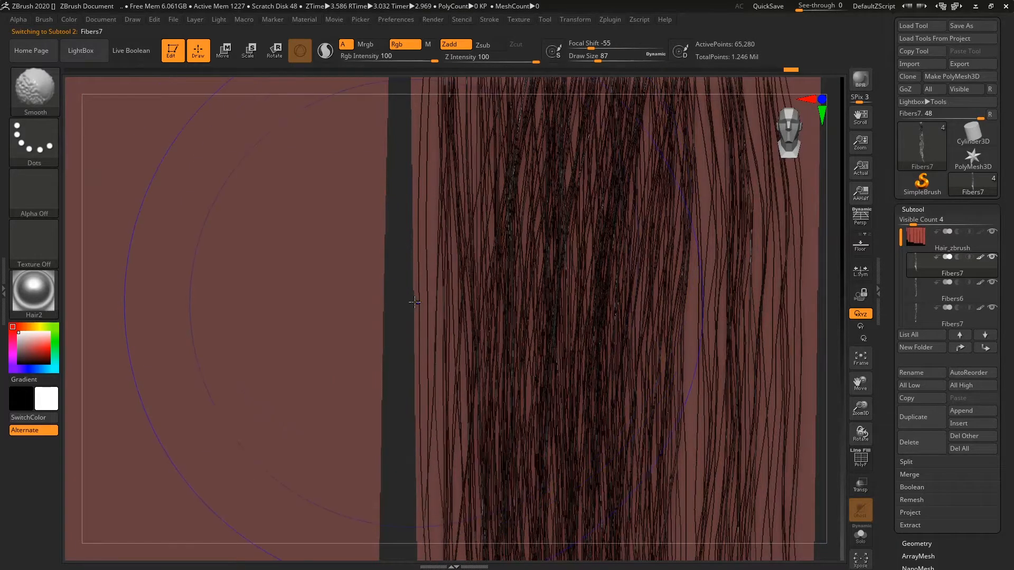
pyautogui.keyDown('alt'); pyautogui.moveTo(828, 295); pyautogui.dragTo(762, 134); pyautogui.keyUp('alt')
pyautogui.moveTo(617, 338)
pyautogui.keyDown('alt'); pyautogui.mouseDown()
pyautogui.moveTo(573, 163)
pyautogui.moveTo(593, 395)
pyautogui.moveTo(586, 305)
pyautogui.moveTo(601, 316)
pyautogui.moveTo(649, 292)
pyautogui.mouseUp(); pyautogui.keyUp('alt')
pyautogui.press('space')
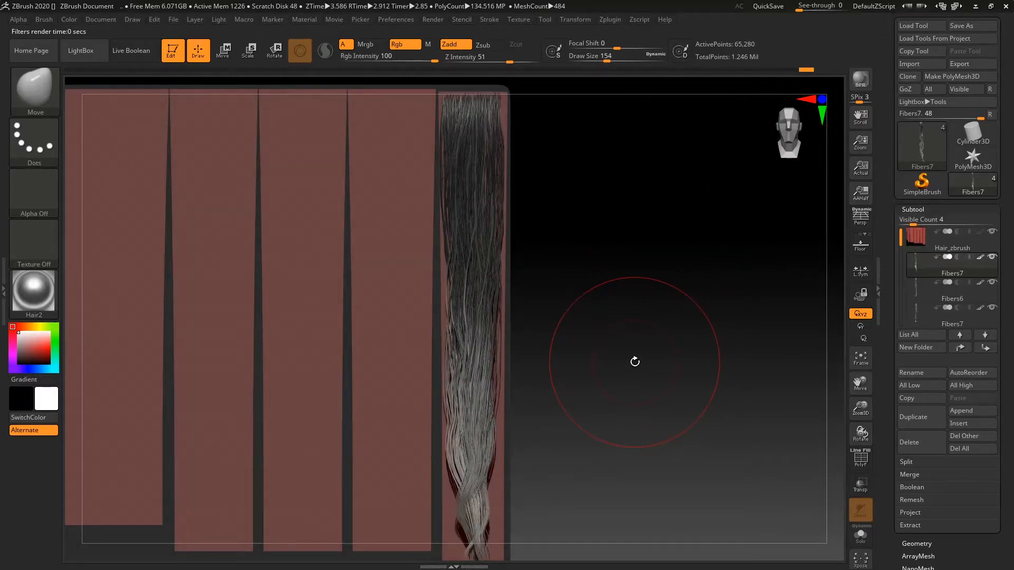
# From the side, pull the upper Fibers7 strands below the roots outward into a fuller bulge with the Move brush.
pyautogui.moveTo(636, 353); pyautogui.dragTo(693, 278)
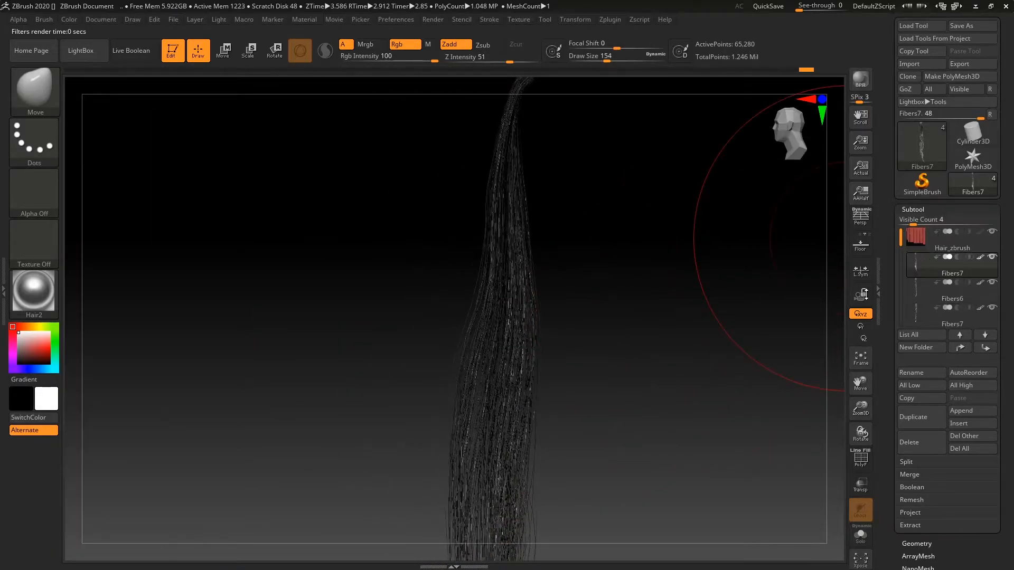
pyautogui.moveTo(510, 317)
pyautogui.mouseDown()
pyautogui.moveTo(414, 318)
pyautogui.moveTo(601, 308)
pyautogui.moveTo(556, 307)
pyautogui.mouseUp()
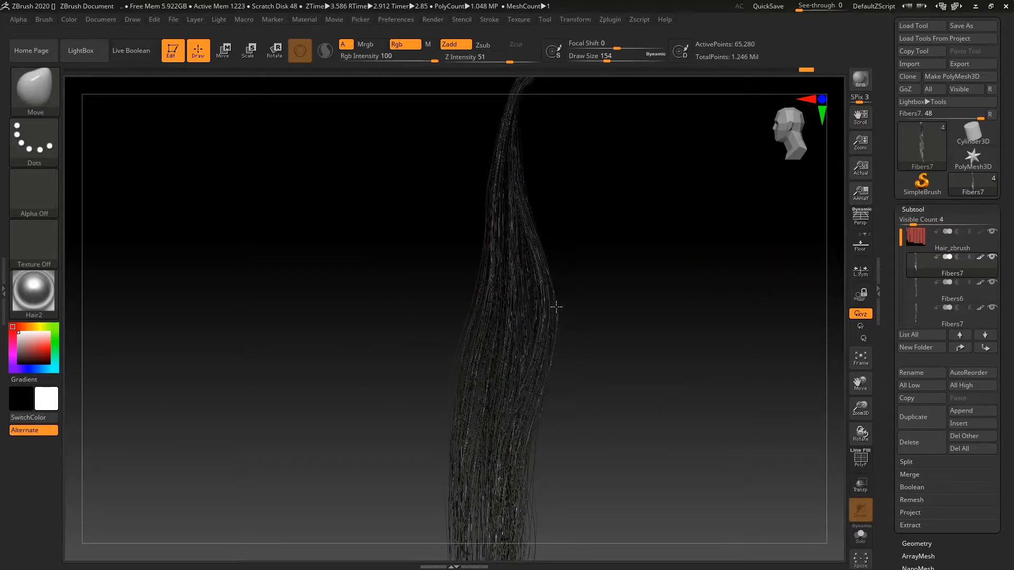
pyautogui.moveTo(539, 252); pyautogui.dragTo(583, 274)
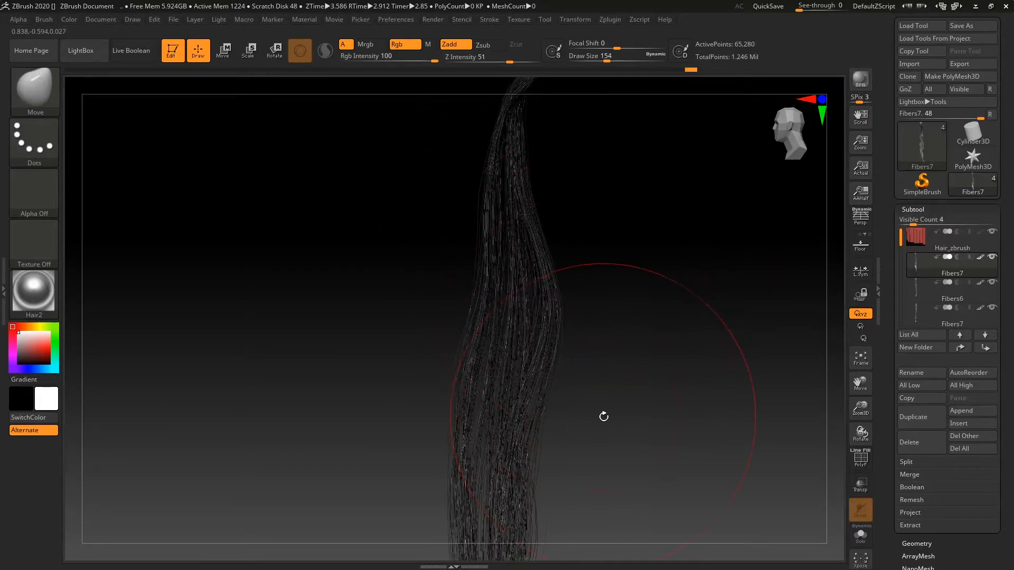
pyautogui.keyDown('alt'); pyautogui.moveTo(596, 397); pyautogui.dragTo(584, 323); pyautogui.keyUp('alt')
pyautogui.moveTo(518, 385)
pyautogui.mouseDown()
pyautogui.moveTo(571, 384)
pyautogui.moveTo(546, 351)
pyautogui.mouseUp()
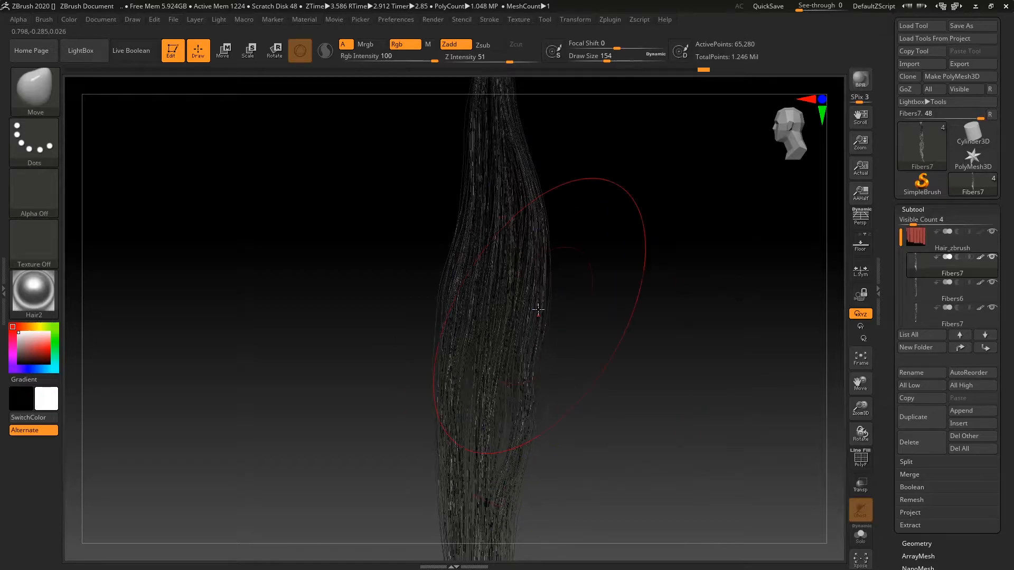
# Pull the middle and lower lengths of the upper Fibers7 subtool outward from the side to add depth variation.
pyautogui.keyDown('alt'); pyautogui.moveTo(652, 378); pyautogui.dragTo(674, 331); pyautogui.keyUp('alt')
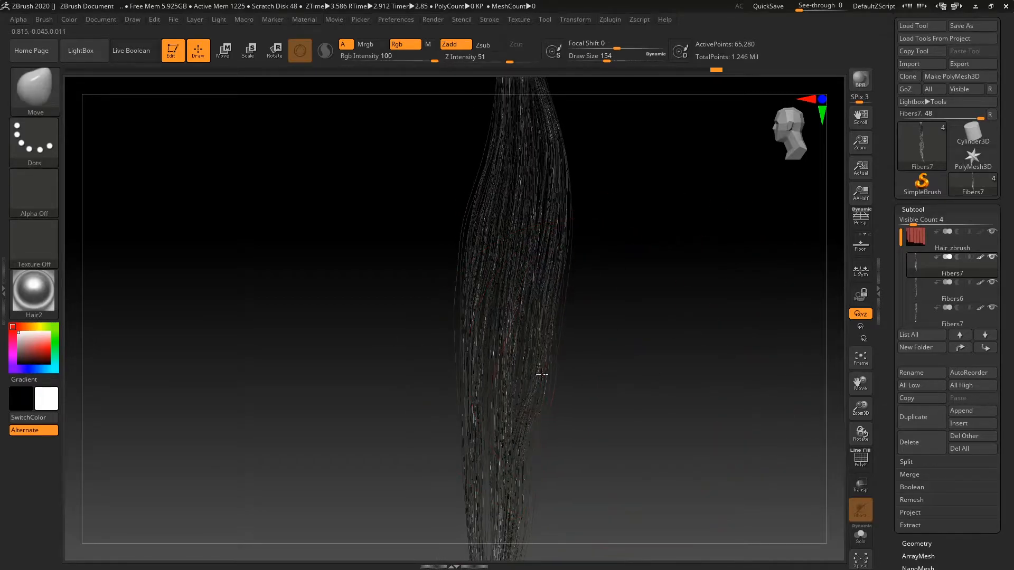
pyautogui.moveTo(613, 473); pyautogui.dragTo(602, 394)
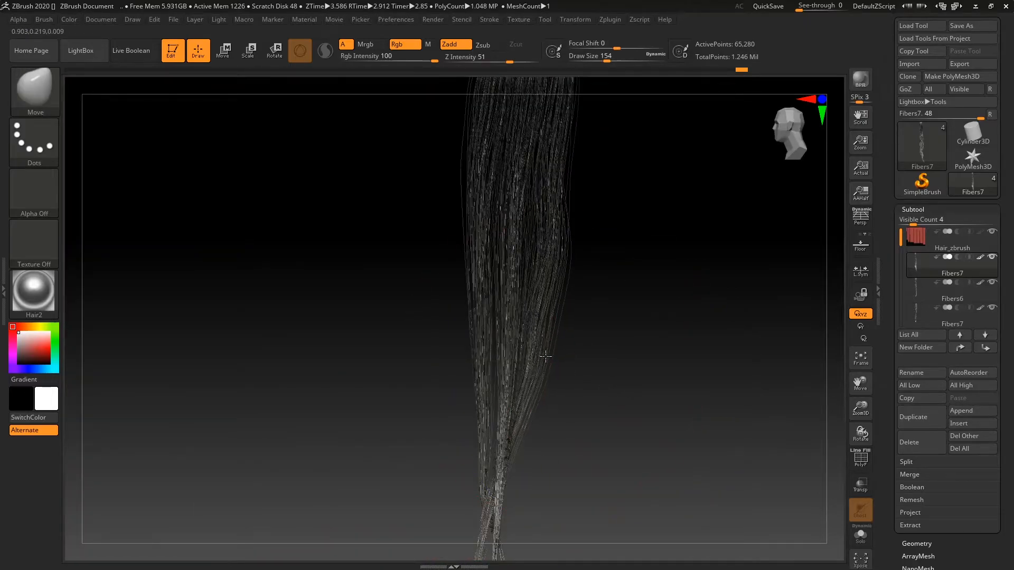
pyautogui.moveTo(545, 356); pyautogui.dragTo(549, 355)
pyautogui.keyDown('alt'); pyautogui.moveTo(636, 317); pyautogui.dragTo(632, 407); pyautogui.keyUp('alt')
pyautogui.keyDown('alt'); pyautogui.moveTo(636, 335); pyautogui.dragTo(630, 414); pyautogui.keyUp('alt')
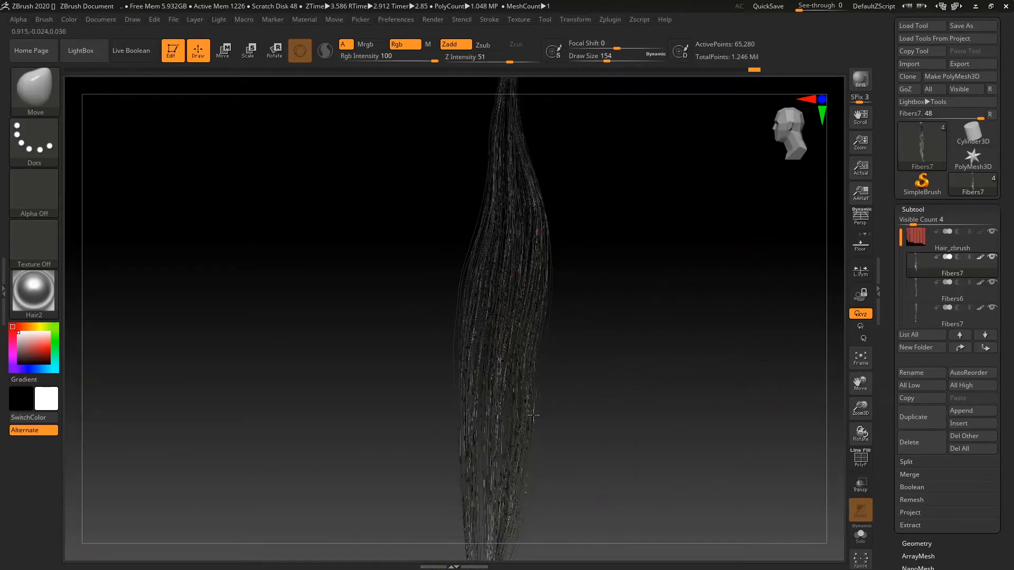
# Select Fibers6, separate its strands in depth from the side, and move its left-edge strands inward from the front.
pyautogui.click(909, 290)
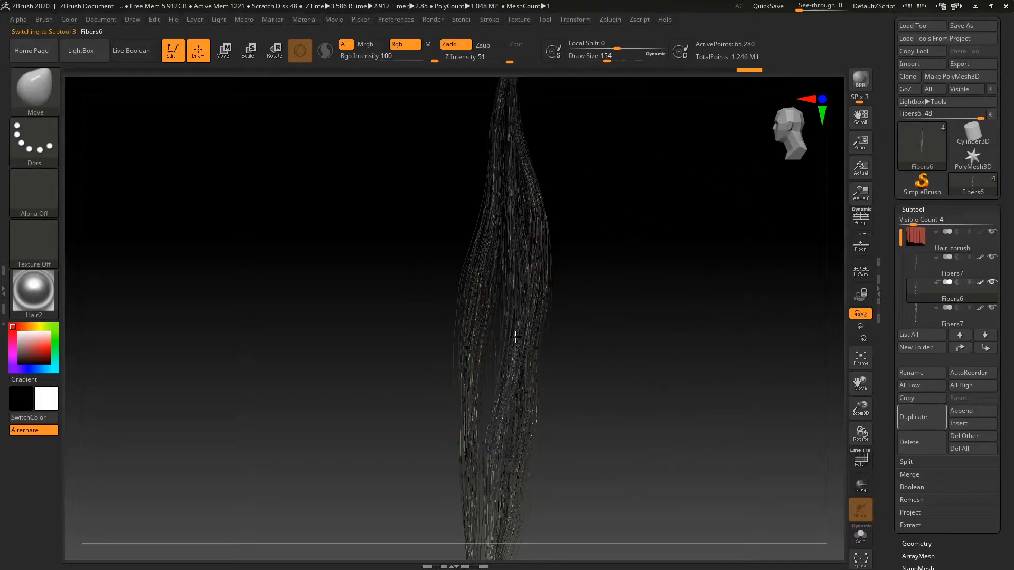
pyautogui.moveTo(654, 305)
pyautogui.mouseDown()
pyautogui.moveTo(667, 305)
pyautogui.moveTo(432, 303)
pyautogui.moveTo(481, 300)
pyautogui.mouseUp()
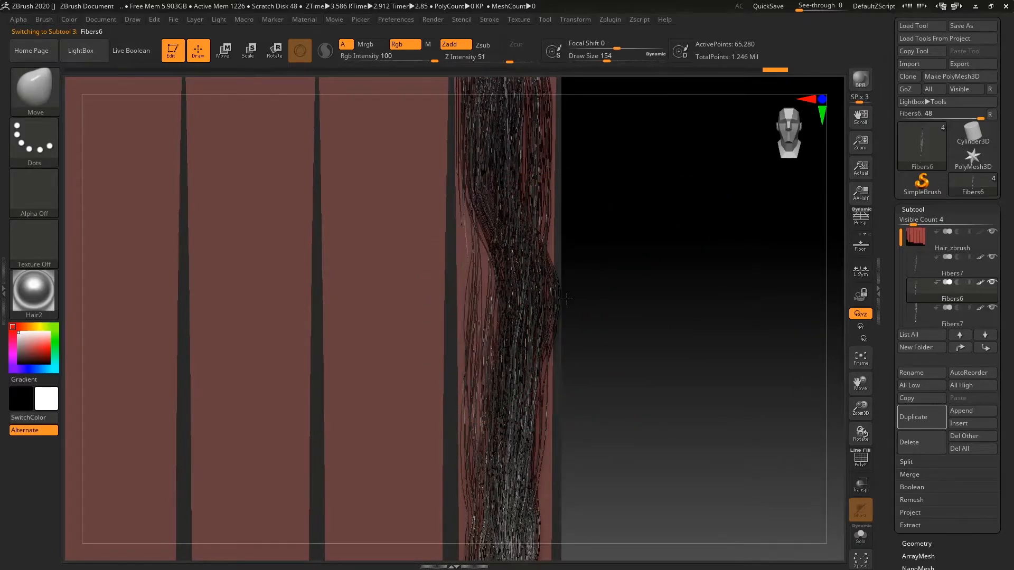
pyautogui.keyDown('alt'); pyautogui.moveTo(670, 126); pyautogui.dragTo(676, 319); pyautogui.keyUp('alt')
pyautogui.moveTo(473, 364); pyautogui.dragTo(488, 366)
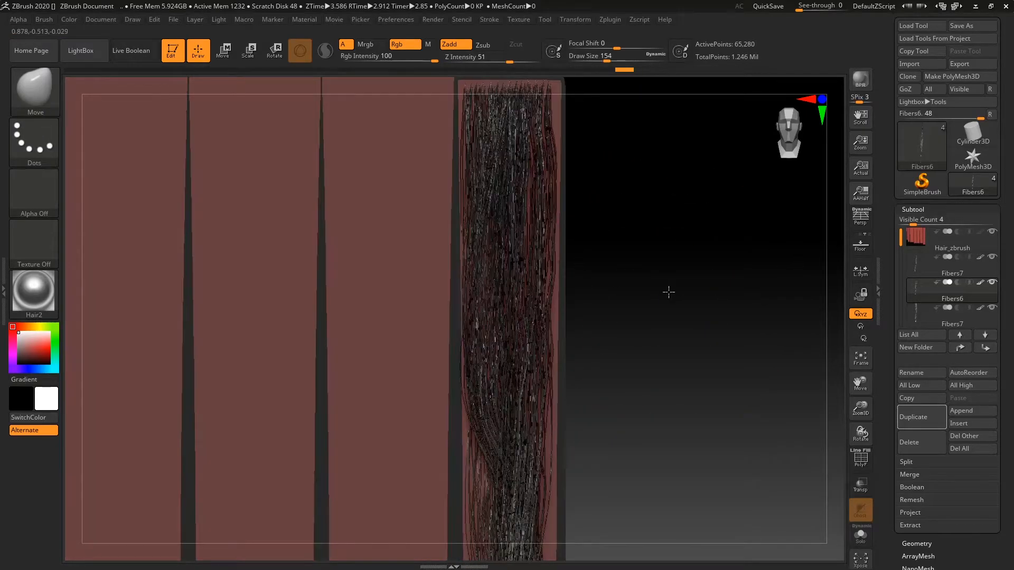
pyautogui.moveTo(667, 289); pyautogui.dragTo(655, 433)
pyautogui.moveTo(436, 408); pyautogui.dragTo(455, 406)
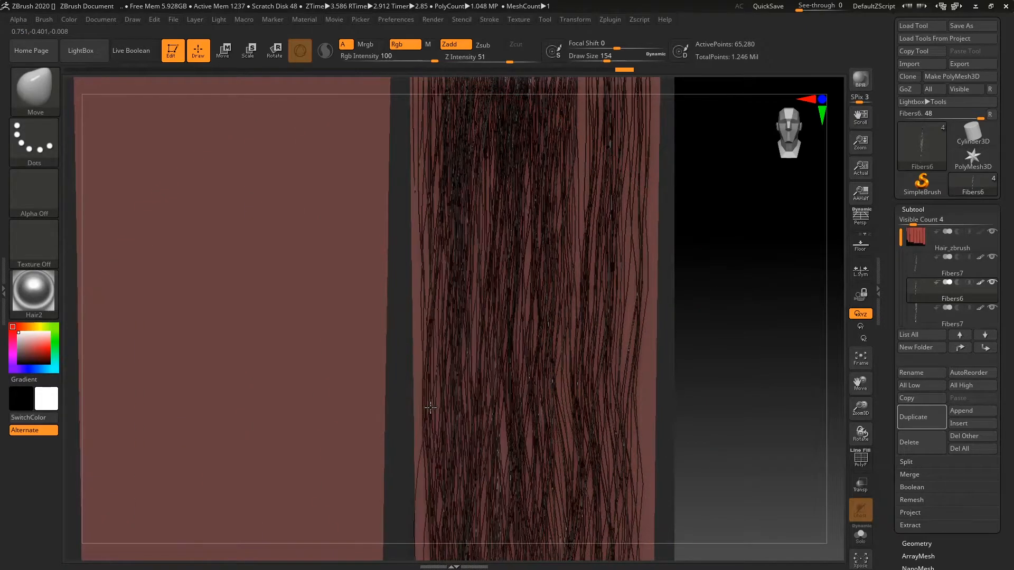
# Set the draw size to 56 and move the Fibers6 strands along the card's left edge inward.
pyautogui.keyDown('alt'); pyautogui.moveTo(681, 425); pyautogui.dragTo(678, 279); pyautogui.keyUp('alt')
pyautogui.press('space')
pyautogui.moveTo(610, 334); pyautogui.dragTo(596, 334)
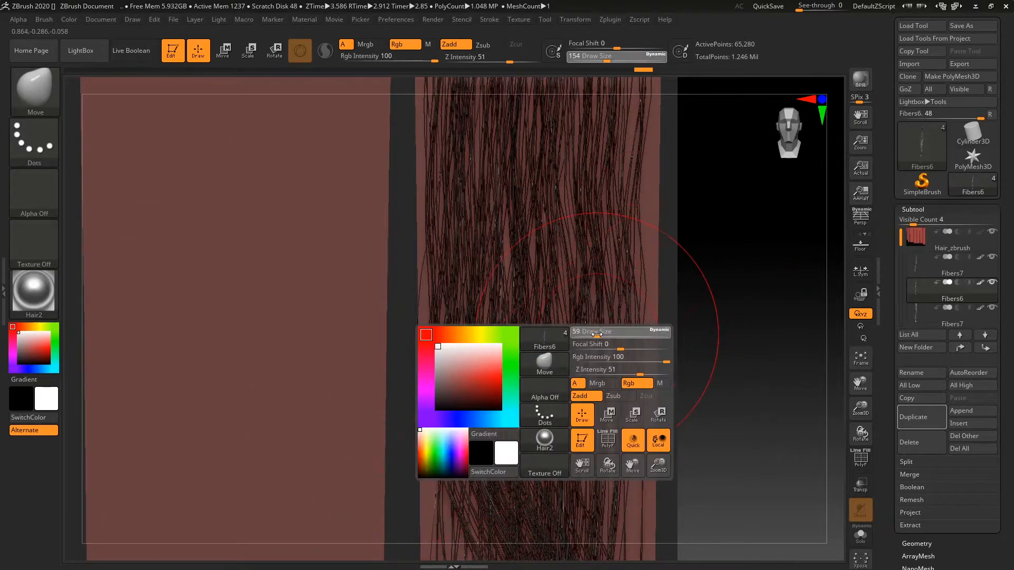
pyautogui.moveTo(419, 366); pyautogui.dragTo(443, 366)
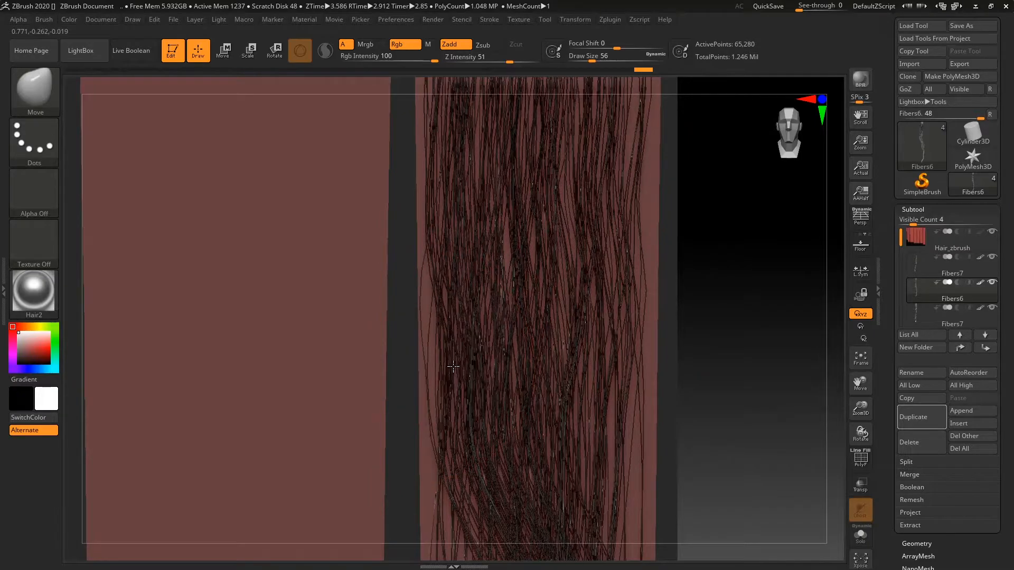
# Render the whole length of the hair card with BPR to check the strands.
pyautogui.keyDown('alt'); pyautogui.moveTo(722, 360); pyautogui.dragTo(665, 195); pyautogui.keyUp('alt')
pyautogui.keyDown('alt'); pyautogui.moveTo(588, 347); pyautogui.dragTo(637, 260); pyautogui.keyUp('alt')
pyautogui.keyDown('alt'); pyautogui.moveTo(640, 295); pyautogui.dragTo(623, 334); pyautogui.keyUp('alt')
pyautogui.click(861, 80)
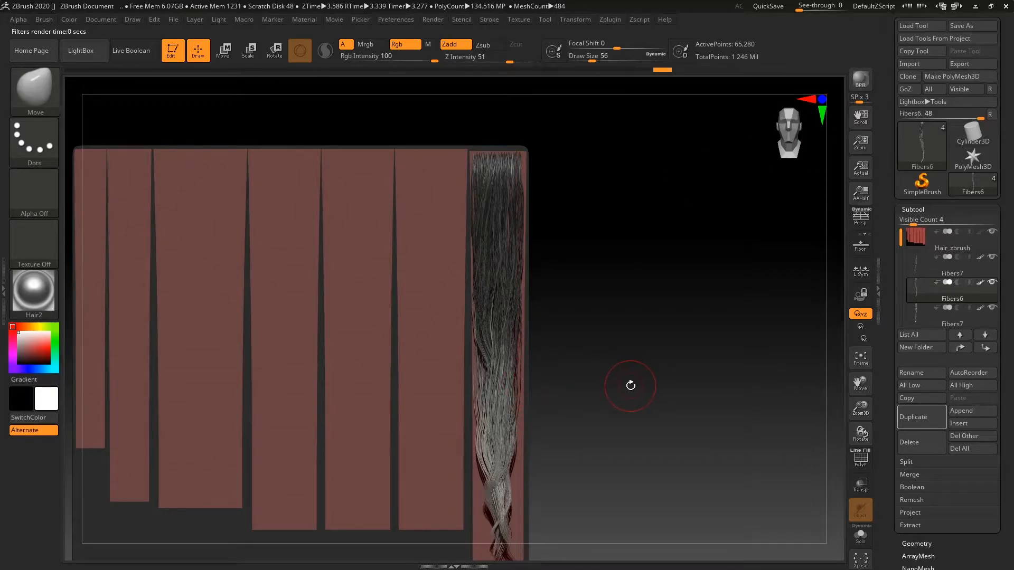
# Set the draw size to 132 and smooth the lower lengths of the Fibers6 and lower Fibers7 strands.
pyautogui.moveTo(636, 392); pyautogui.dragTo(664, 310)
pyautogui.press('space')
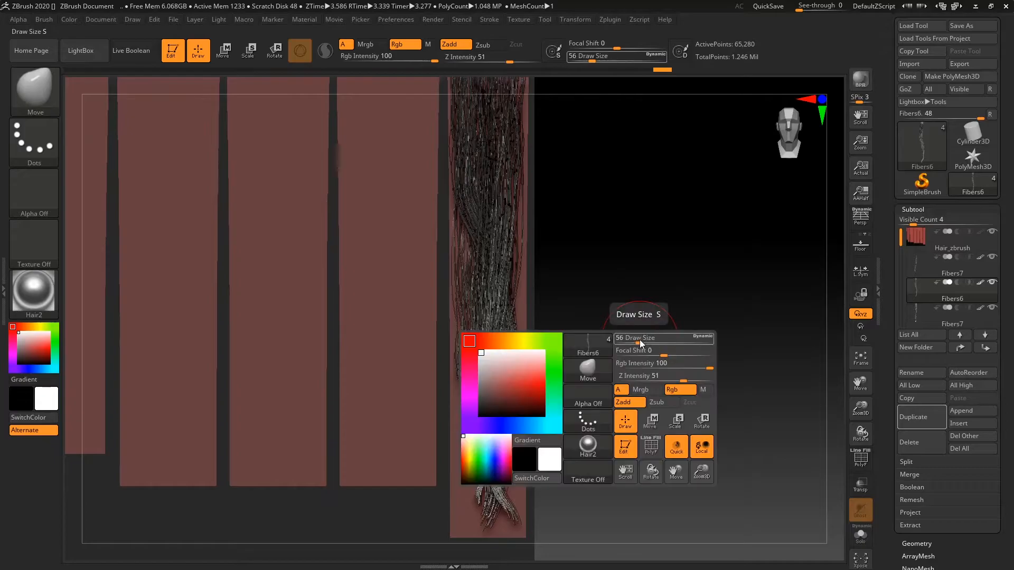
pyautogui.moveTo(639, 344); pyautogui.dragTo(651, 341)
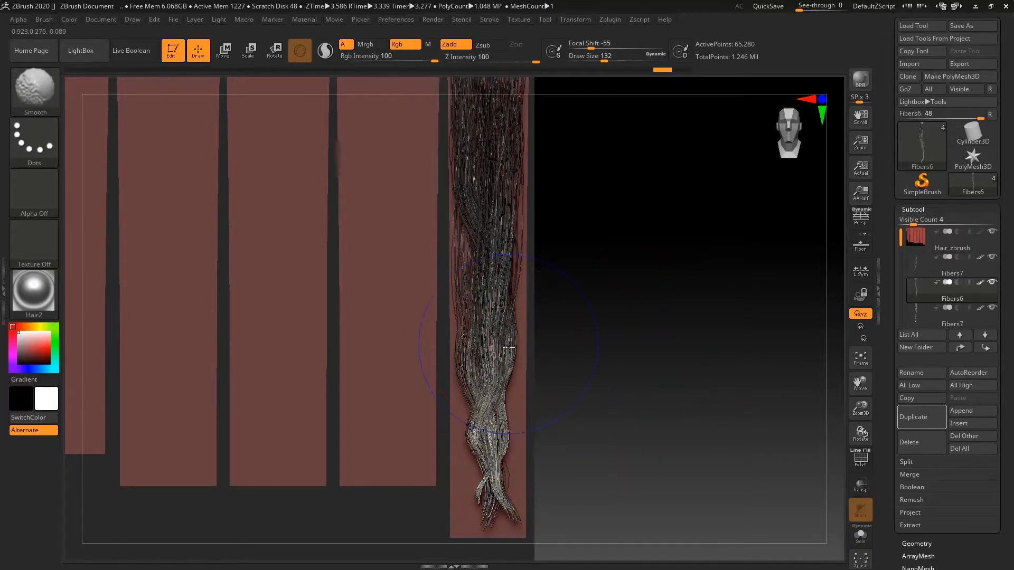
pyautogui.click(913, 317)
pyautogui.keyDown('shift'); pyautogui.moveTo(503, 417); pyautogui.dragTo(499, 402); pyautogui.keyUp('shift')
pyautogui.moveTo(623, 417)
pyautogui.mouseDown()
pyautogui.moveTo(663, 414)
pyautogui.moveTo(617, 358)
pyautogui.mouseUp()
pyautogui.moveTo(613, 406); pyautogui.dragTo(629, 385)
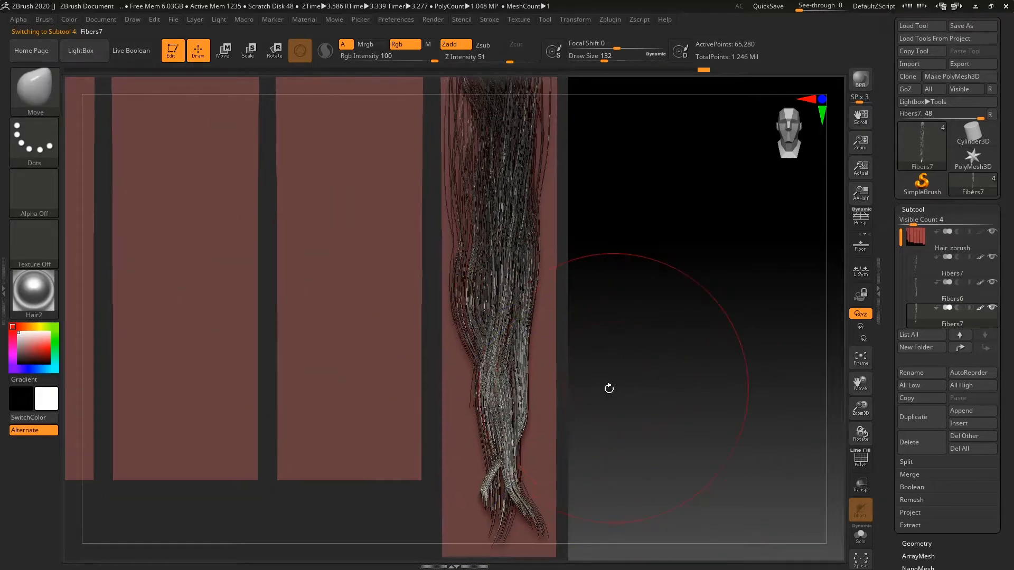
# Select the upper Fibers7 subtool and shift its strands above the tips to the right with the Move brush.
pyautogui.click(916, 270)
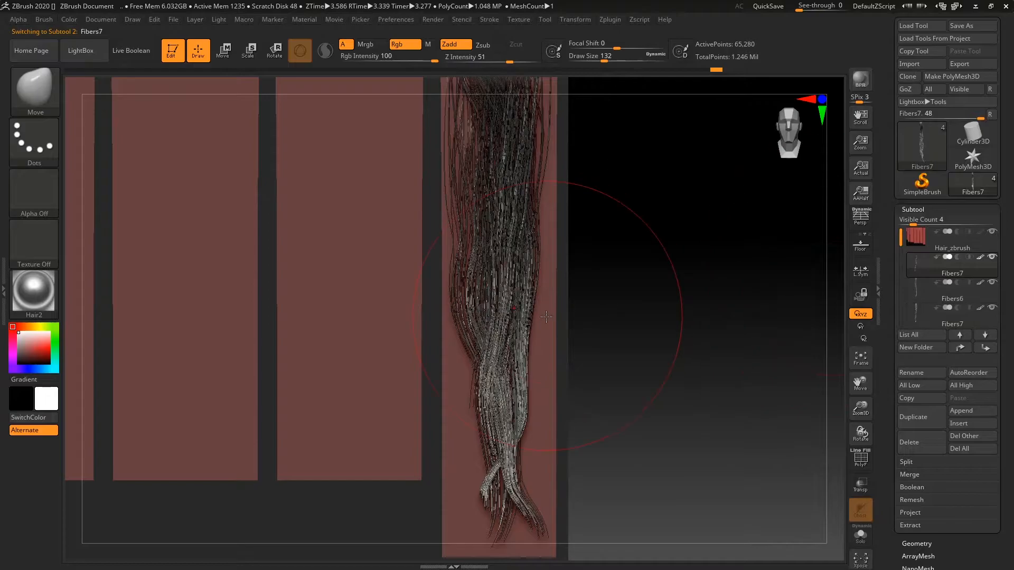
pyautogui.moveTo(618, 406); pyautogui.dragTo(516, 393)
pyautogui.press('b')
pyautogui.press('m')
pyautogui.press('v')
pyautogui.moveTo(446, 372); pyautogui.dragTo(439, 368)
pyautogui.keyDown('shift'); pyautogui.moveTo(636, 405); pyautogui.dragTo(681, 408); pyautogui.keyUp('shift')
pyautogui.keyDown('alt'); pyautogui.moveTo(535, 471); pyautogui.dragTo(568, 405); pyautogui.keyUp('alt')
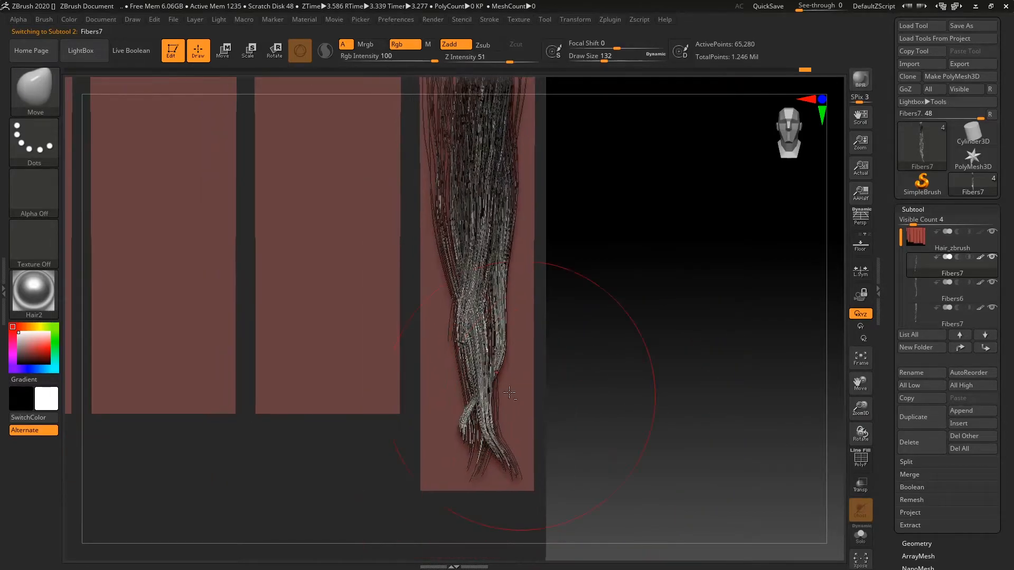
pyautogui.moveTo(470, 287); pyautogui.dragTo(482, 289)
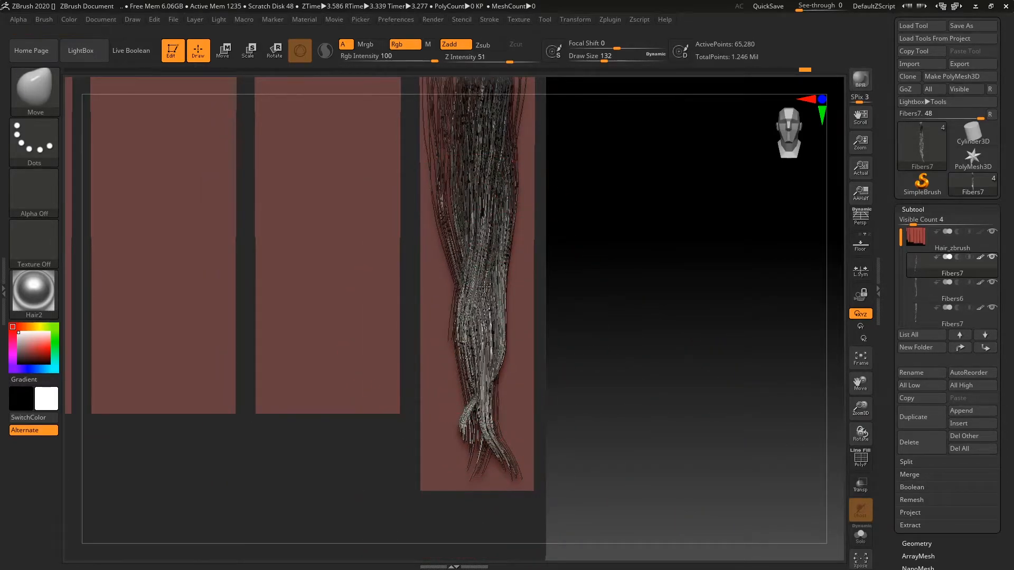
# Select Fibers6, reshape its tips with the Move brush, and bow its lower strands toward the card's right edge at draw size 104.
pyautogui.click(908, 294)
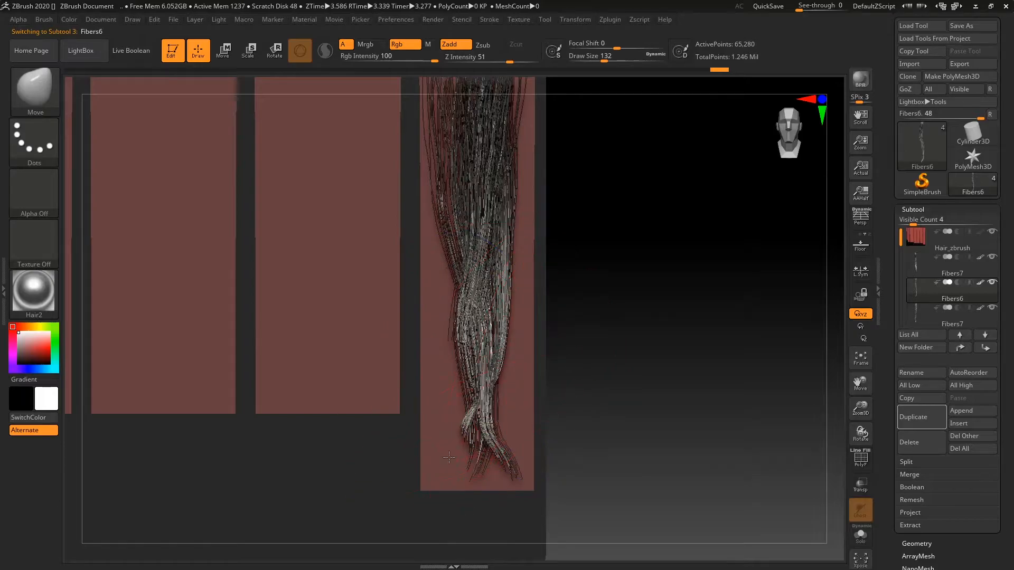
pyautogui.moveTo(526, 493)
pyautogui.mouseDown()
pyautogui.moveTo(559, 505)
pyautogui.moveTo(541, 506)
pyautogui.mouseUp()
pyautogui.moveTo(516, 387); pyautogui.dragTo(484, 387)
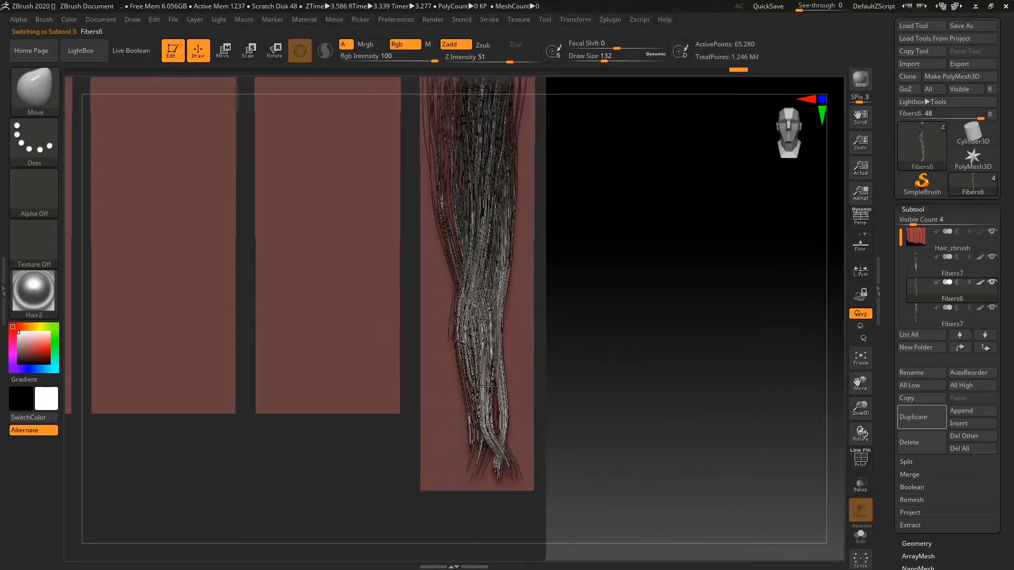
pyautogui.press('space')
pyautogui.moveTo(628, 344); pyautogui.dragTo(612, 343)
pyautogui.moveTo(510, 398)
pyautogui.mouseDown()
pyautogui.moveTo(541, 394)
pyautogui.moveTo(503, 481)
pyautogui.mouseUp()
# Split the lower Fibers7 ends to the right, then pull the upper Fibers7 tips left and smooth them.
pyautogui.click(932, 318)
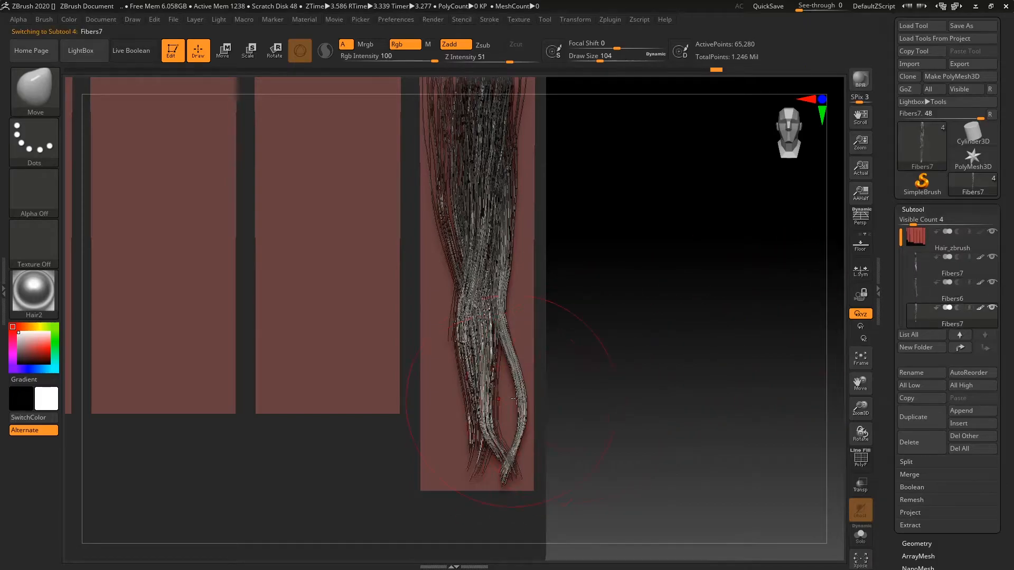
pyautogui.moveTo(482, 400)
pyautogui.mouseDown()
pyautogui.moveTo(416, 403)
pyautogui.moveTo(466, 403)
pyautogui.moveTo(450, 425)
pyautogui.moveTo(407, 422)
pyautogui.moveTo(508, 416)
pyautogui.mouseUp()
pyautogui.click(916, 268)
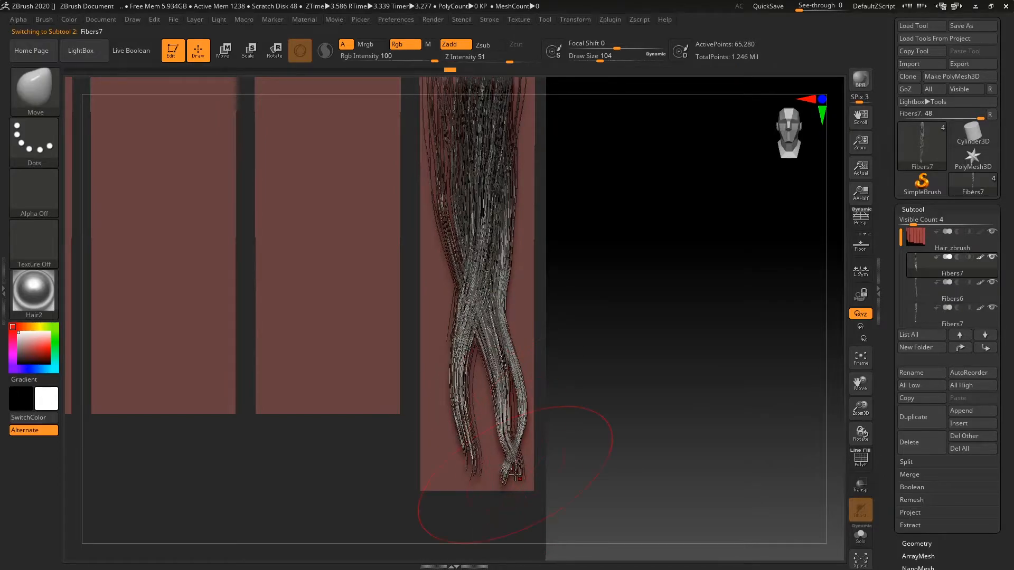
pyautogui.moveTo(447, 484); pyautogui.dragTo(235, 488)
pyautogui.moveTo(449, 448)
pyautogui.keyDown('shift'); pyautogui.mouseDown()
pyautogui.moveTo(456, 455)
pyautogui.moveTo(490, 418)
pyautogui.mouseUp(); pyautogui.keyUp('shift')
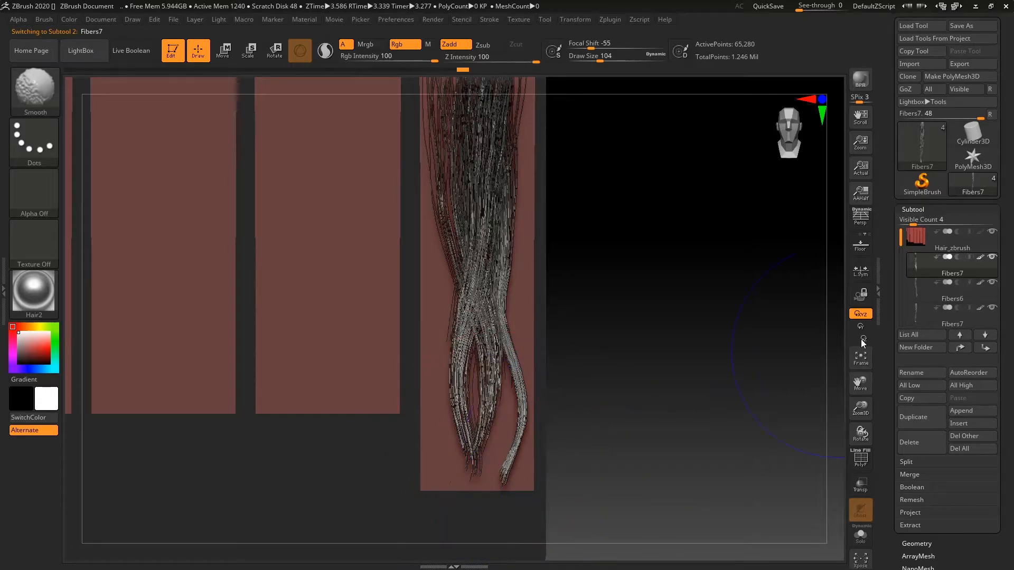
# Smooth the ends of the Fibers6 strands and move them left toward the central clump.
pyautogui.click(911, 299)
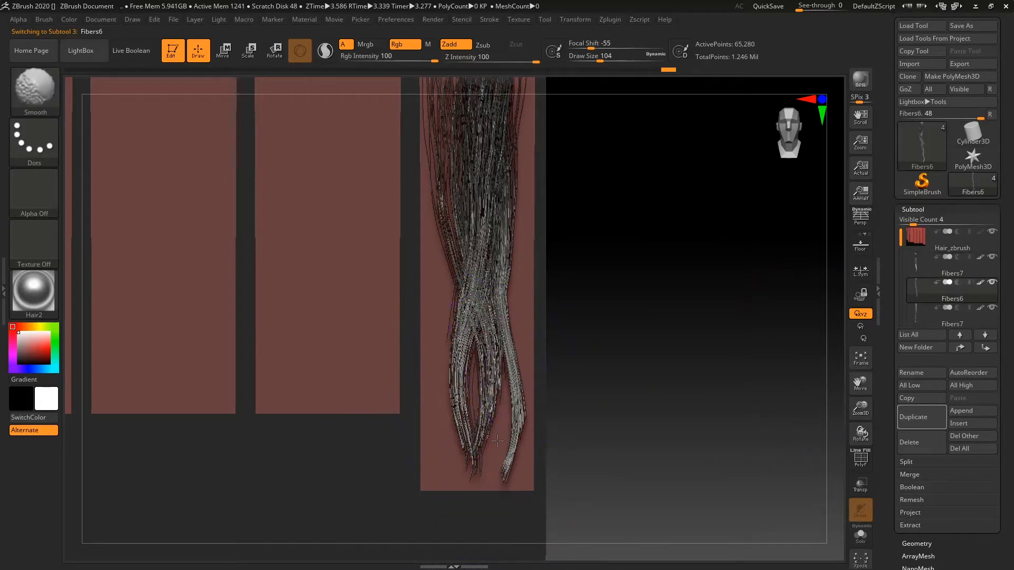
pyautogui.keyDown('shift'); pyautogui.moveTo(494, 482); pyautogui.dragTo(504, 427); pyautogui.keyUp('shift')
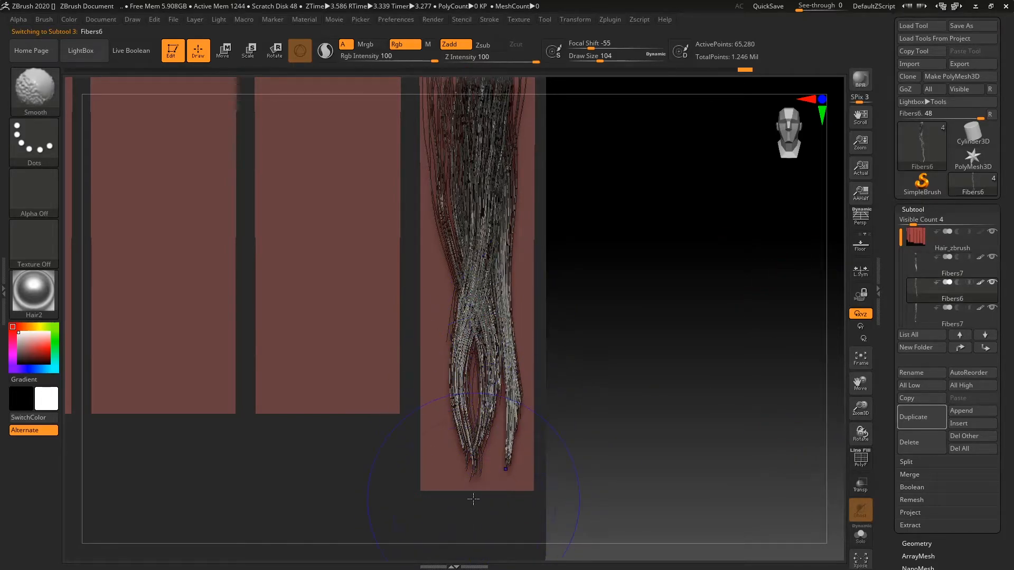
pyautogui.keyDown('alt'); pyautogui.moveTo(636, 411); pyautogui.dragTo(641, 547); pyautogui.keyUp('alt')
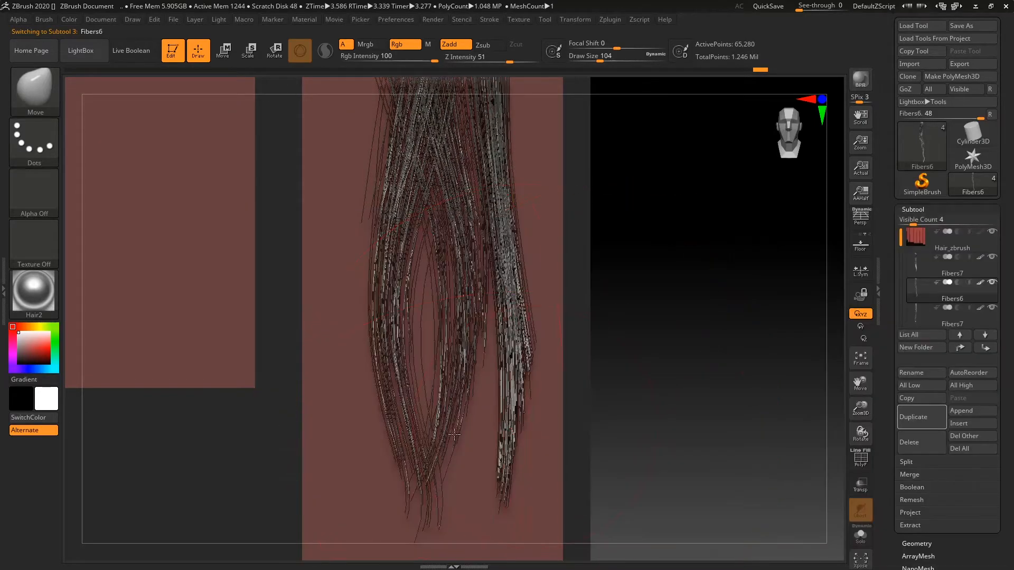
pyautogui.moveTo(454, 435)
pyautogui.mouseDown()
pyautogui.moveTo(444, 435)
pyautogui.moveTo(460, 435)
pyautogui.mouseUp()
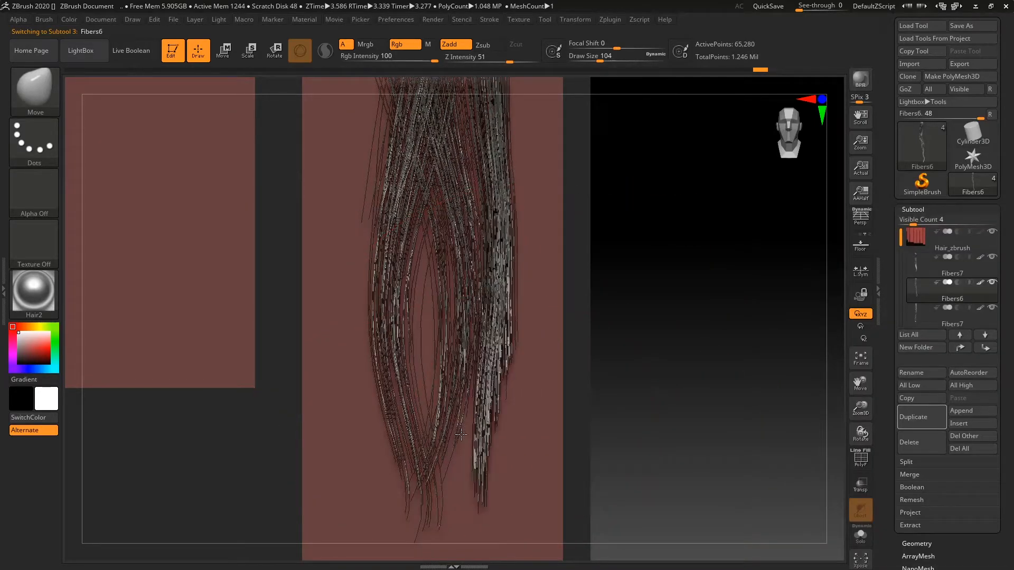
# Reposition the Fibers6 ends from the side and front so they cross over the other clumps with depth.
pyautogui.keyDown('alt'); pyautogui.moveTo(635, 378); pyautogui.dragTo(556, 393); pyautogui.keyUp('alt')
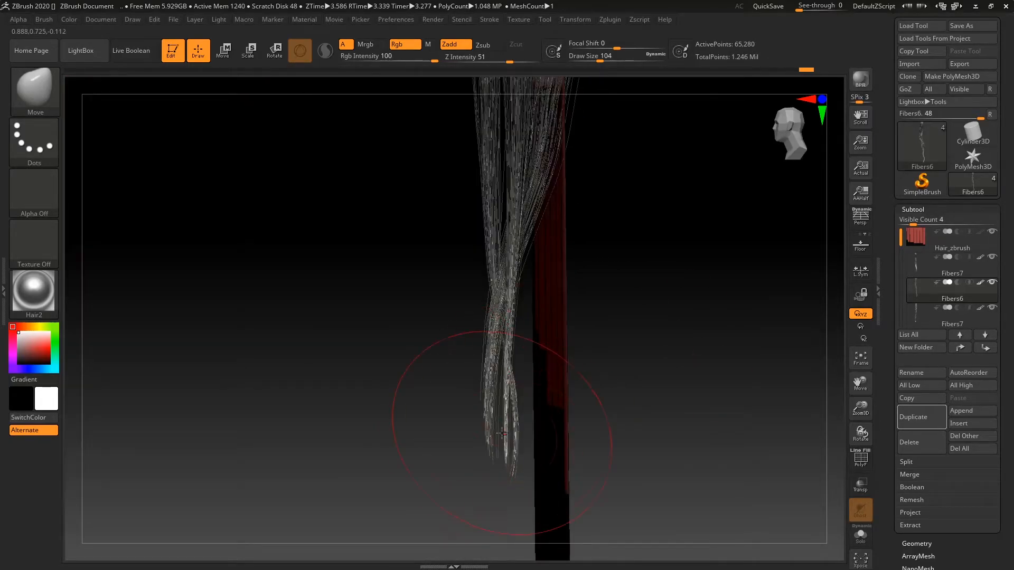
pyautogui.keyDown('shift'); pyautogui.moveTo(419, 428); pyautogui.dragTo(597, 389); pyautogui.keyUp('shift')
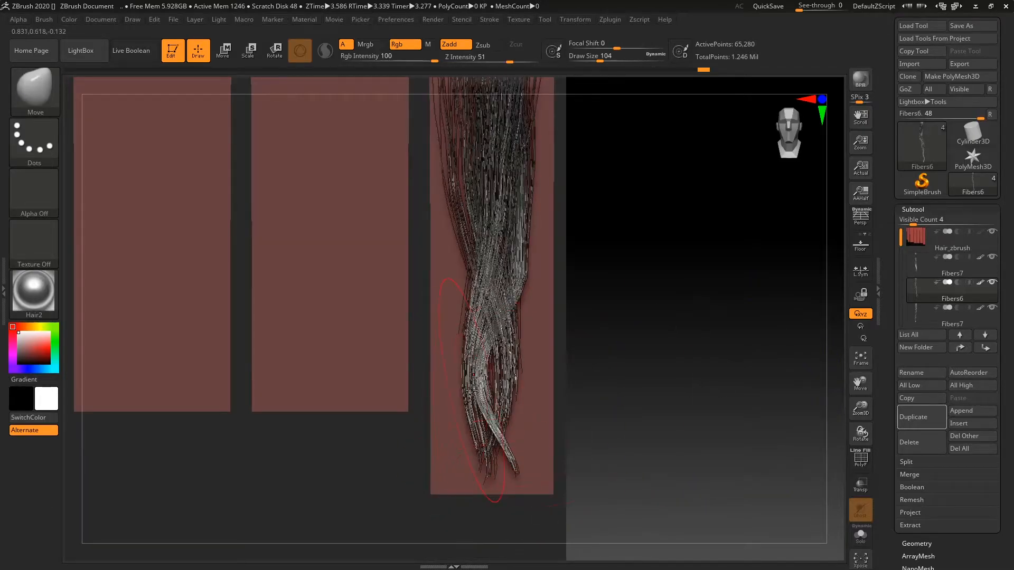
pyautogui.moveTo(664, 371); pyautogui.dragTo(528, 329)
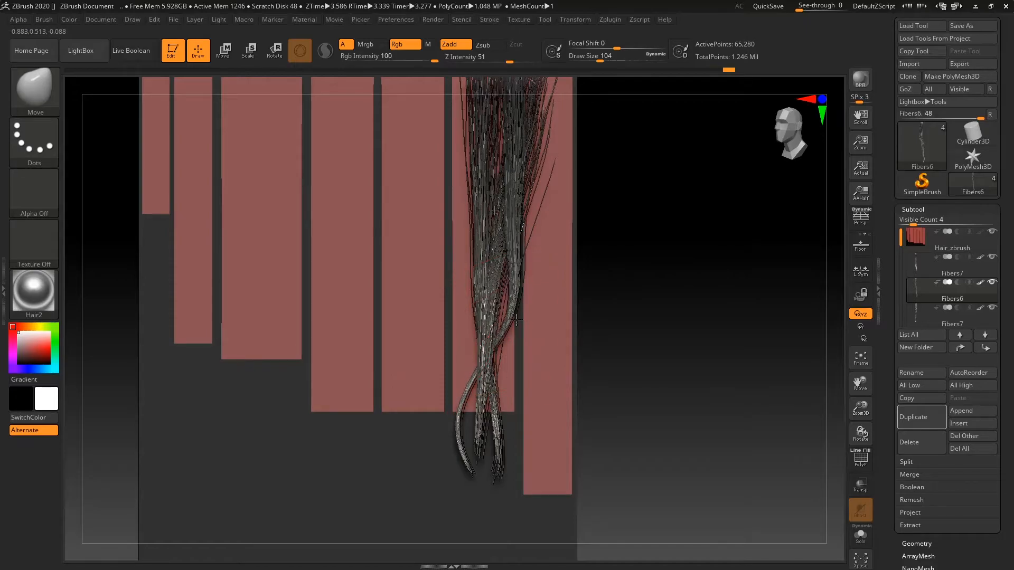
pyautogui.keyDown('shift'); pyautogui.moveTo(701, 351); pyautogui.dragTo(717, 351); pyautogui.keyUp('shift')
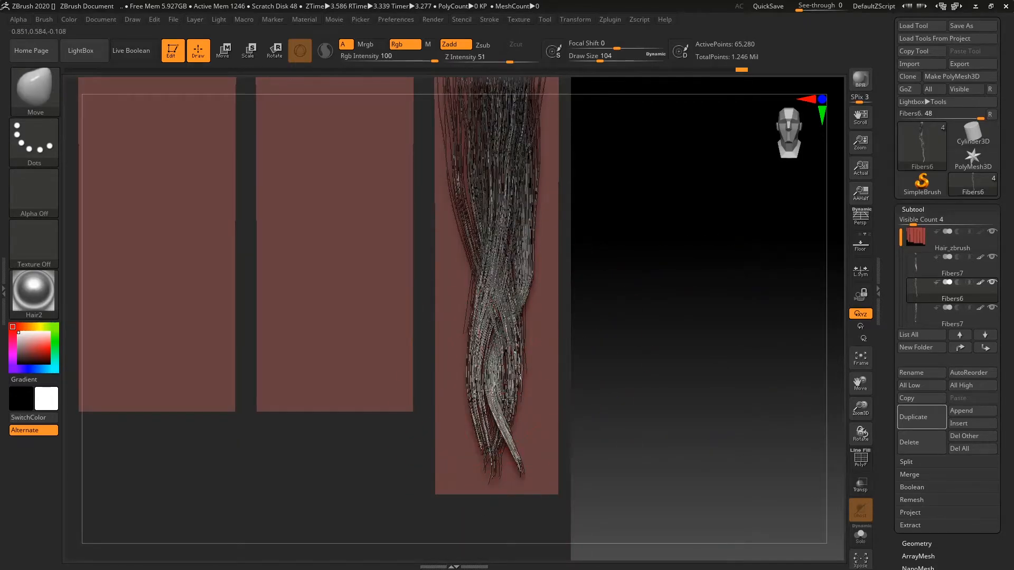
# Set the draw size to 163 and reshape the lower Fibers7 and Fibers6 strands above the tips within the card's right edge.
pyautogui.moveTo(648, 375)
pyautogui.mouseDown()
pyautogui.moveTo(624, 258)
pyautogui.moveTo(642, 369)
pyautogui.moveTo(625, 357)
pyautogui.moveTo(649, 345)
pyautogui.mouseUp()
pyautogui.press('space')
pyautogui.moveTo(513, 380)
pyautogui.mouseDown()
pyautogui.moveTo(529, 381)
pyautogui.moveTo(516, 388)
pyautogui.mouseUp()
pyautogui.hotkey('ctrl', 'z')
pyautogui.moveTo(516, 450); pyautogui.dragTo(509, 448)
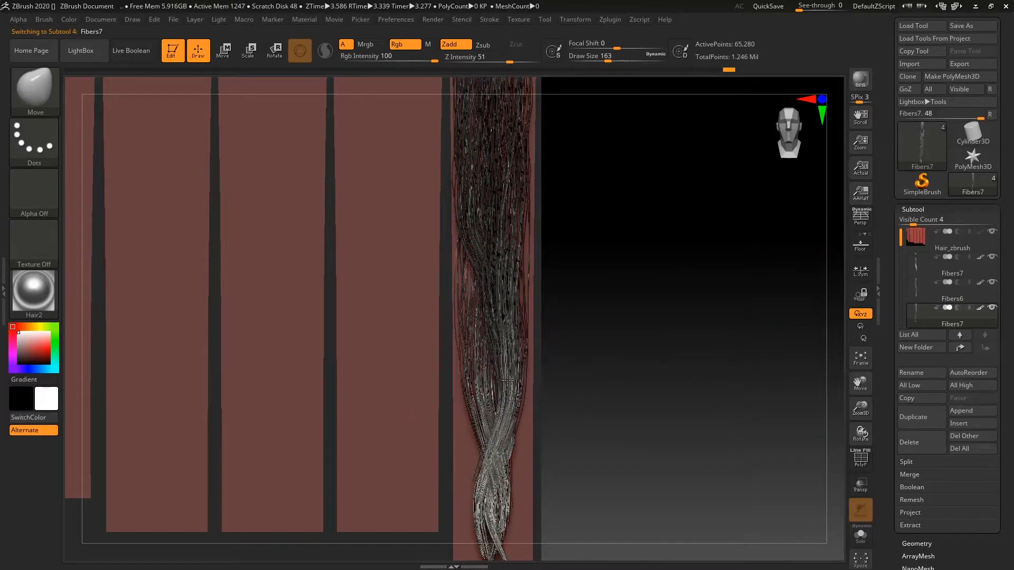
pyautogui.click(912, 287)
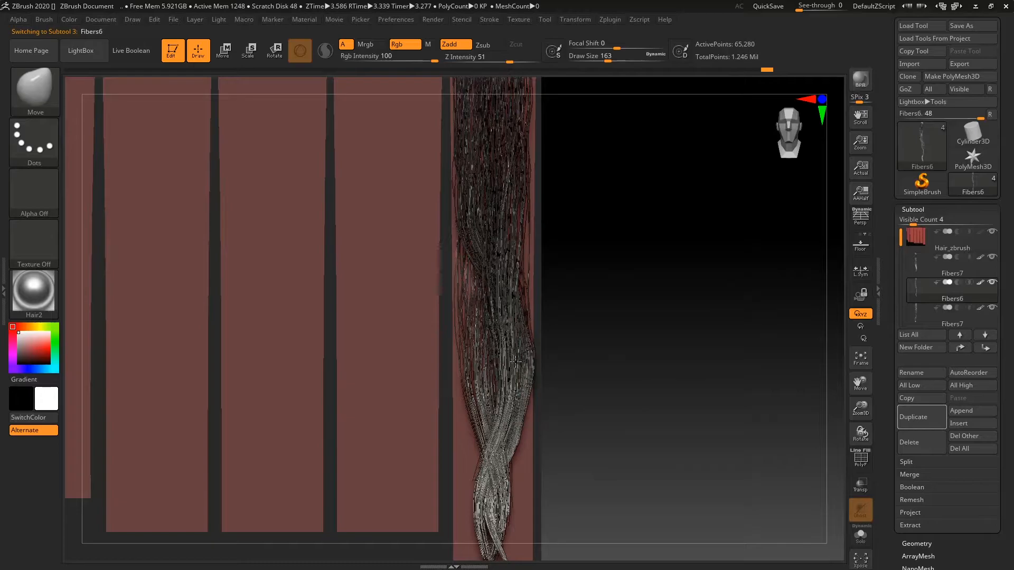
pyautogui.moveTo(432, 360)
pyautogui.mouseDown()
pyautogui.moveTo(347, 359)
pyautogui.moveTo(440, 361)
pyautogui.mouseUp()
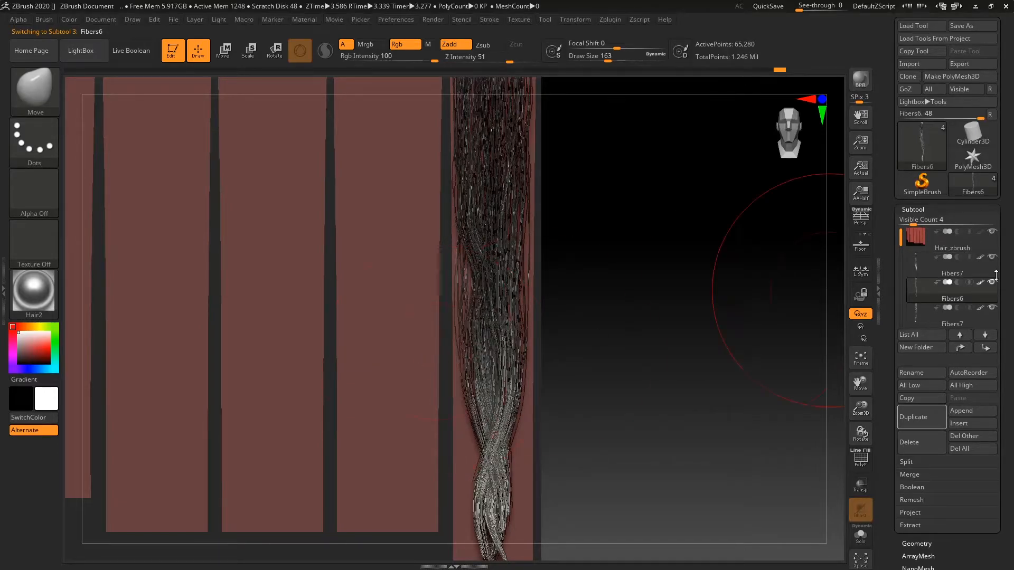
# Reshape the middle of the upper Fibers7 strands, then spread the Fibers6 strands left to fill the gap at the card's edge.
pyautogui.click(910, 271)
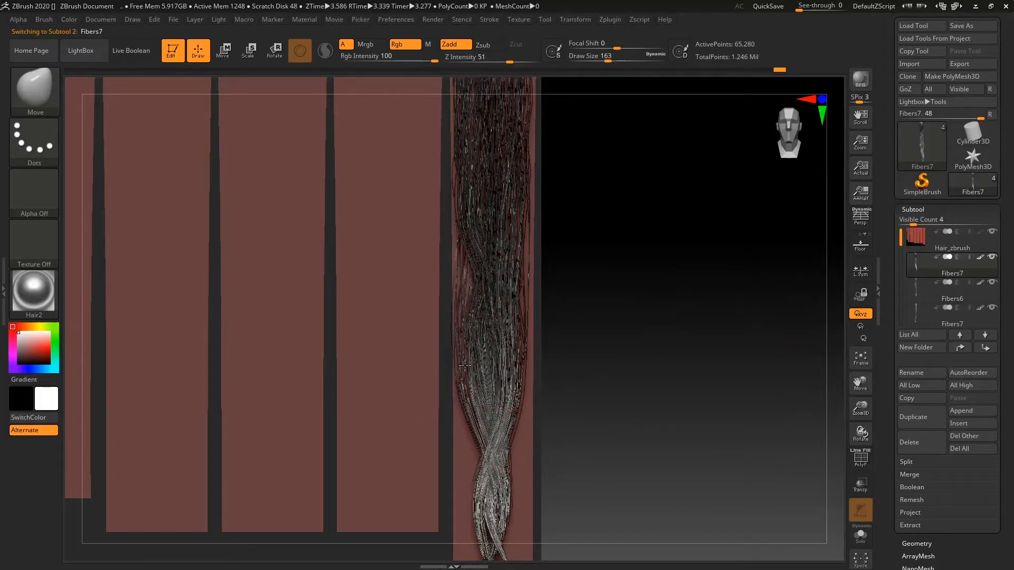
pyautogui.moveTo(681, 301); pyautogui.dragTo(661, 422)
pyautogui.keyDown('alt'); pyautogui.moveTo(719, 284); pyautogui.dragTo(682, 393); pyautogui.keyUp('alt')
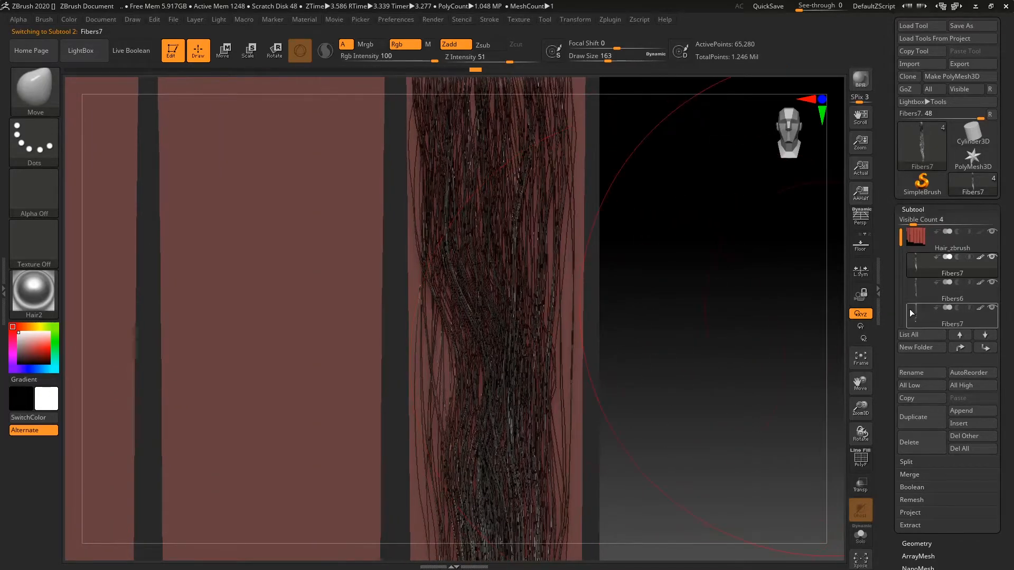
pyautogui.moveTo(450, 336)
pyautogui.mouseDown()
pyautogui.moveTo(391, 338)
pyautogui.moveTo(526, 328)
pyautogui.moveTo(454, 330)
pyautogui.moveTo(494, 326)
pyautogui.mouseUp()
pyautogui.click(920, 285)
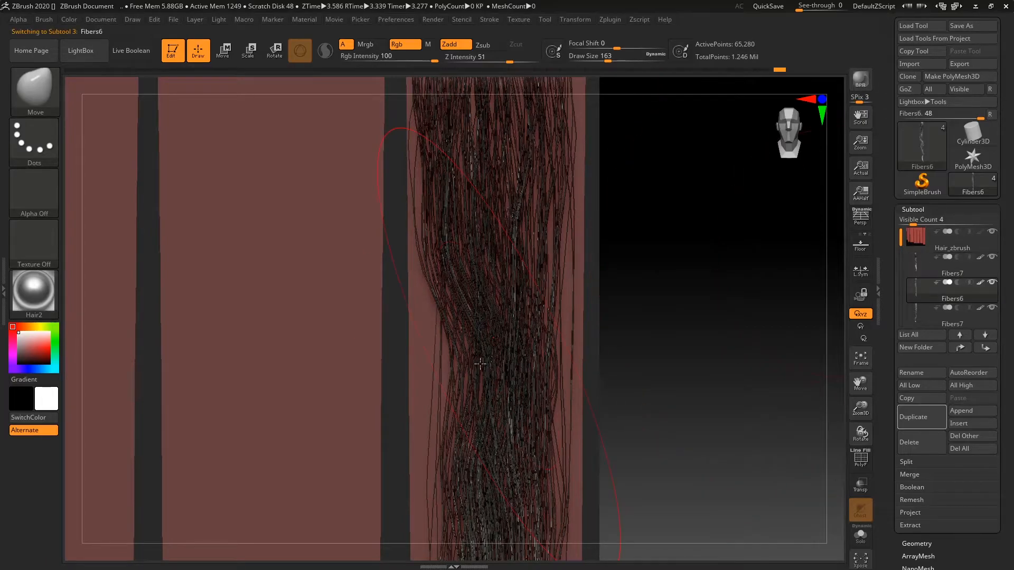
pyautogui.keyDown('shift'); pyautogui.moveTo(466, 358); pyautogui.dragTo(437, 338); pyautogui.keyUp('shift')
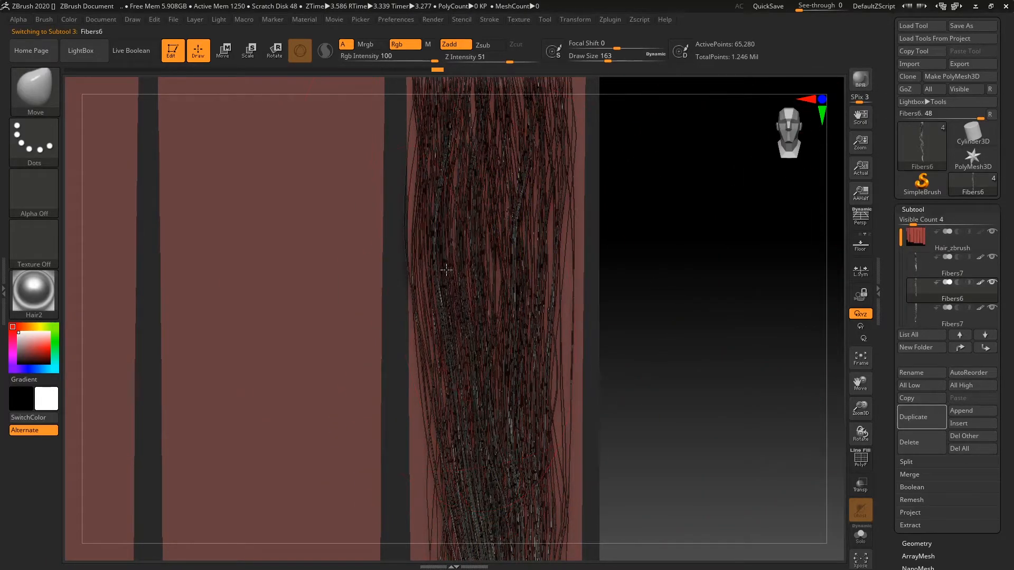
# Frame the hair card and render it with BPR to examine the reshaped strands from roots to tips.
pyautogui.press('f')
pyautogui.moveTo(594, 185)
pyautogui.mouseDown()
pyautogui.moveTo(591, 299)
pyautogui.moveTo(574, 229)
pyautogui.moveTo(549, 240)
pyautogui.moveTo(584, 287)
pyautogui.moveTo(585, 340)
pyautogui.moveTo(627, 285)
pyautogui.mouseUp()
pyautogui.click(860, 80)
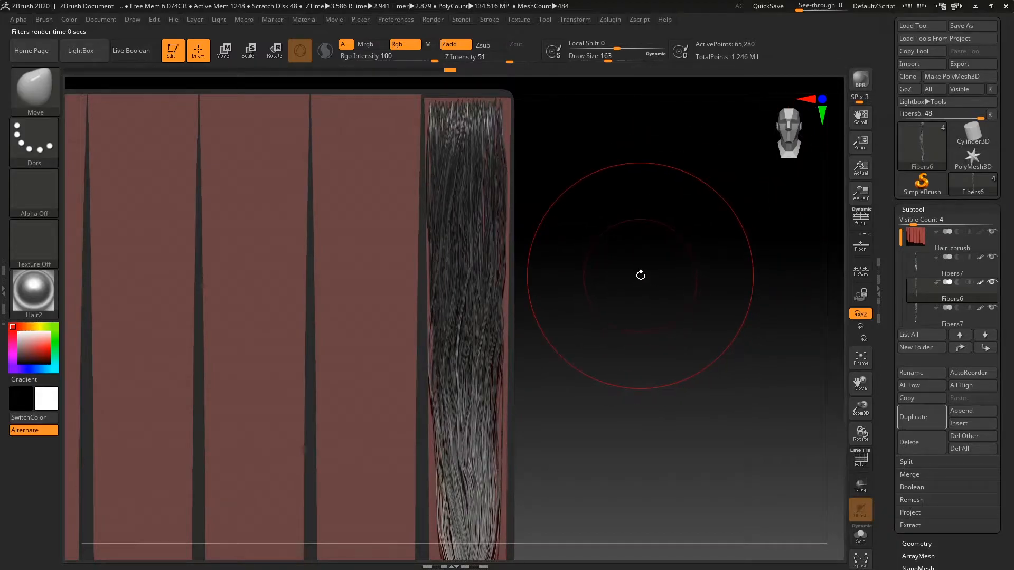
pyautogui.moveTo(640, 275); pyautogui.dragTo(641, 204)
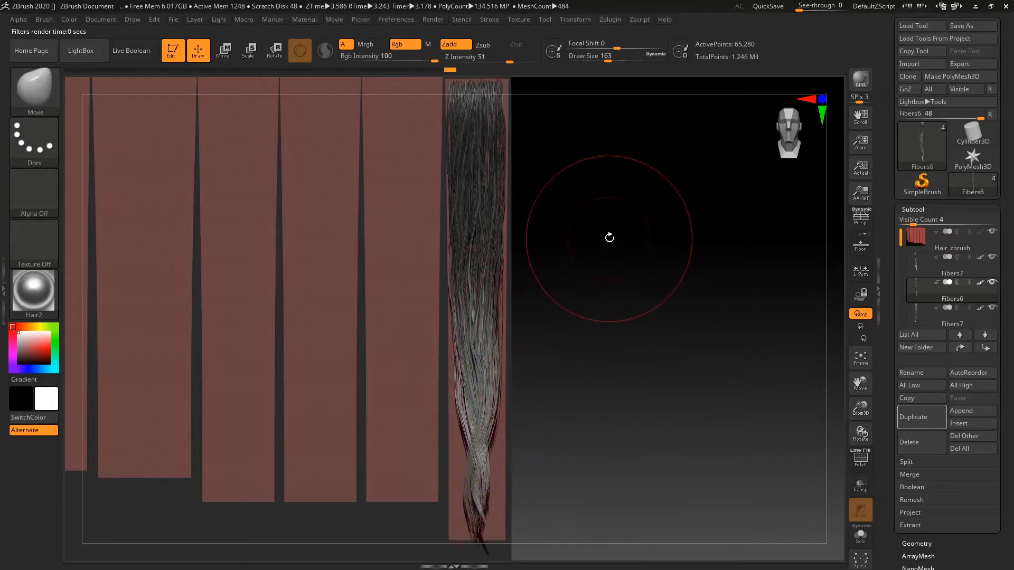
# Save the tool as Hair_zbrush in the Hairtexture folder in ZTool format.
pyautogui.keyDown('alt'); pyautogui.moveTo(609, 238); pyautogui.dragTo(550, 493); pyautogui.keyUp('alt')
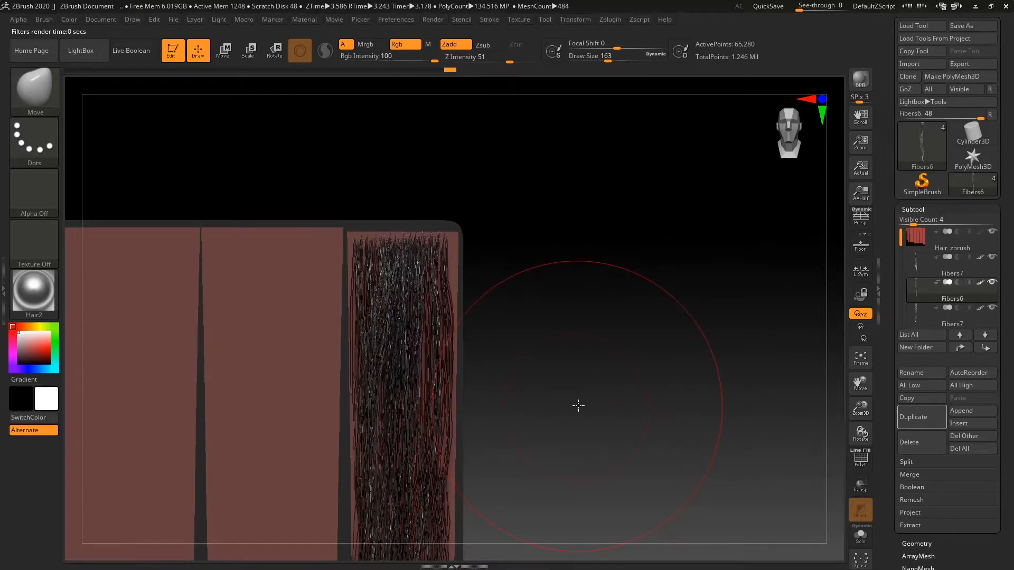
pyautogui.keyDown('alt'); pyautogui.moveTo(574, 407); pyautogui.dragTo(632, 221); pyautogui.keyUp('alt')
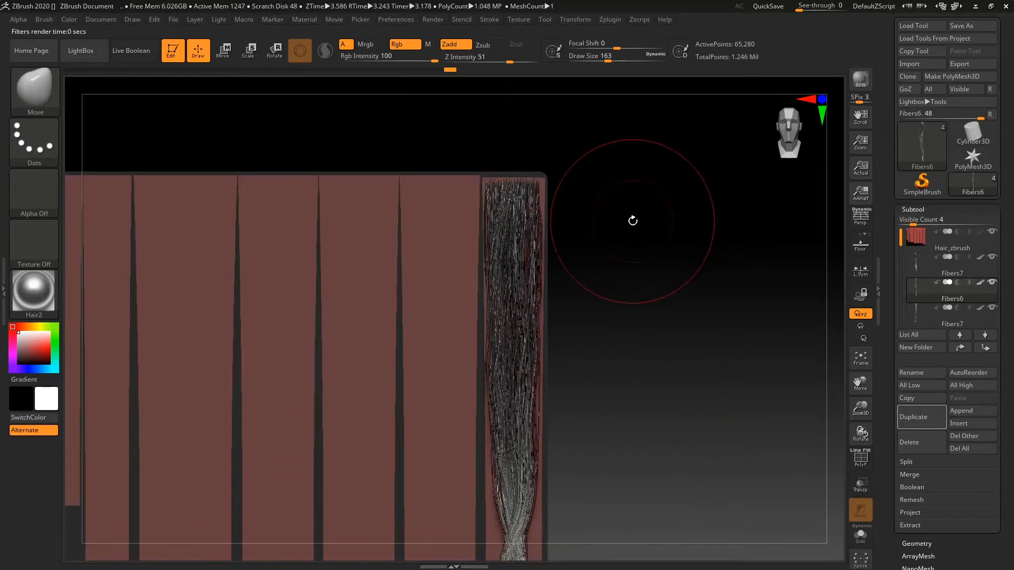
pyautogui.keyDown('alt'); pyautogui.moveTo(681, 291); pyautogui.dragTo(621, 286); pyautogui.keyUp('alt')
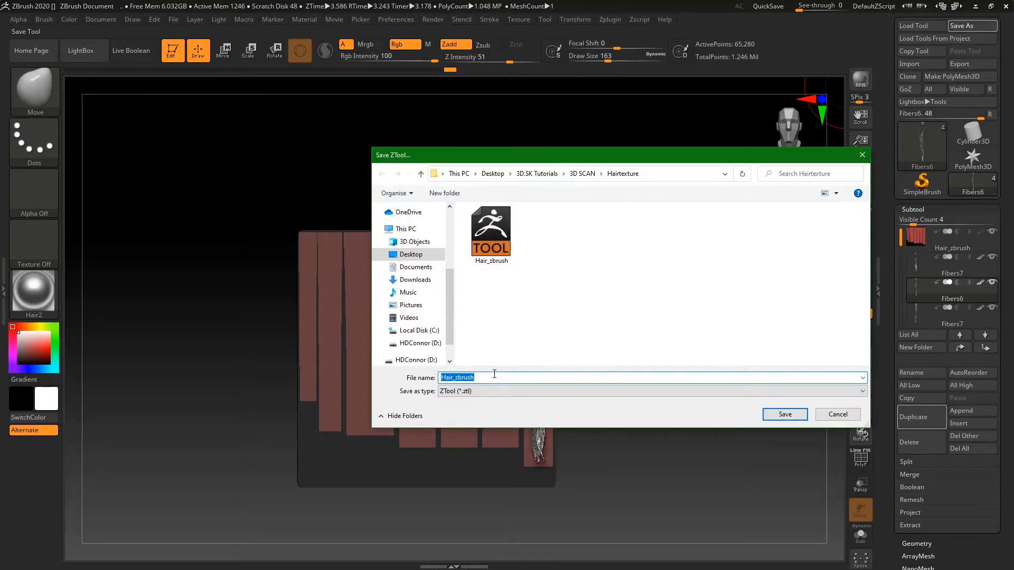
pyautogui.press('Return')
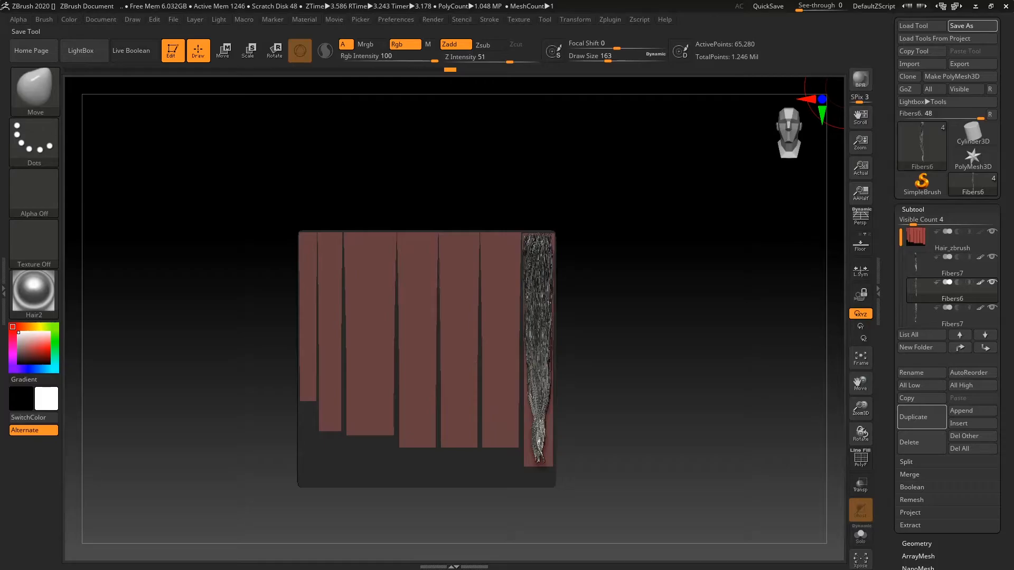
# Create a new blank document.
pyautogui.click(103, 20)
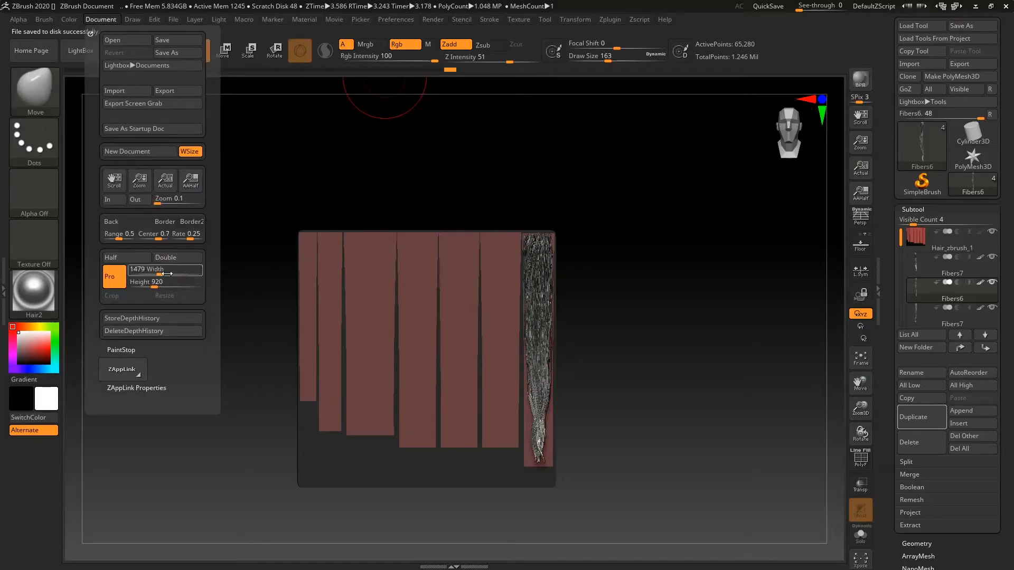
pyautogui.click(144, 152)
pyautogui.click(528, 315)
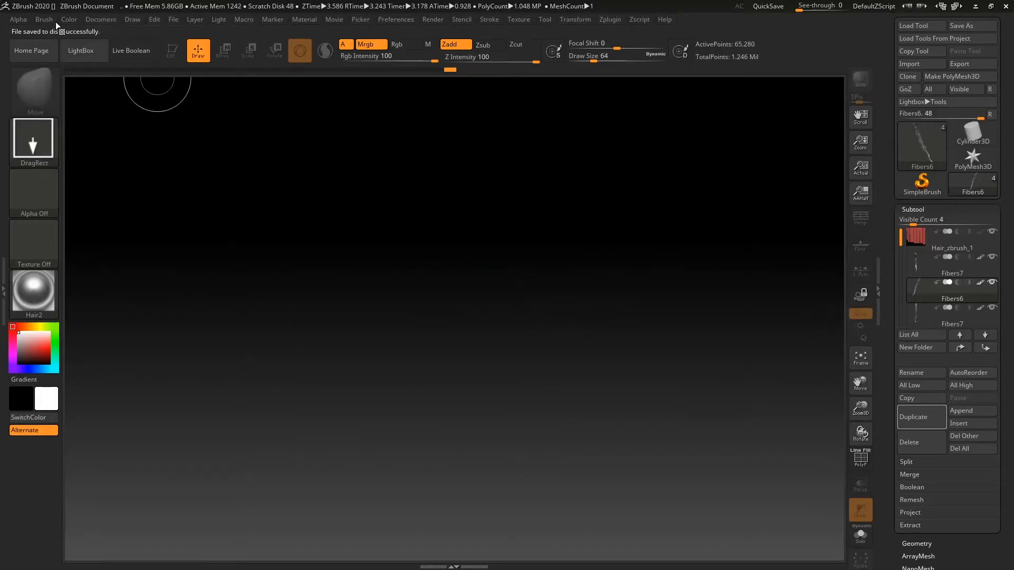
# Turn off the Pro proportion lock and resize the document to 4096 wide by 4096 high.
pyautogui.click(98, 20)
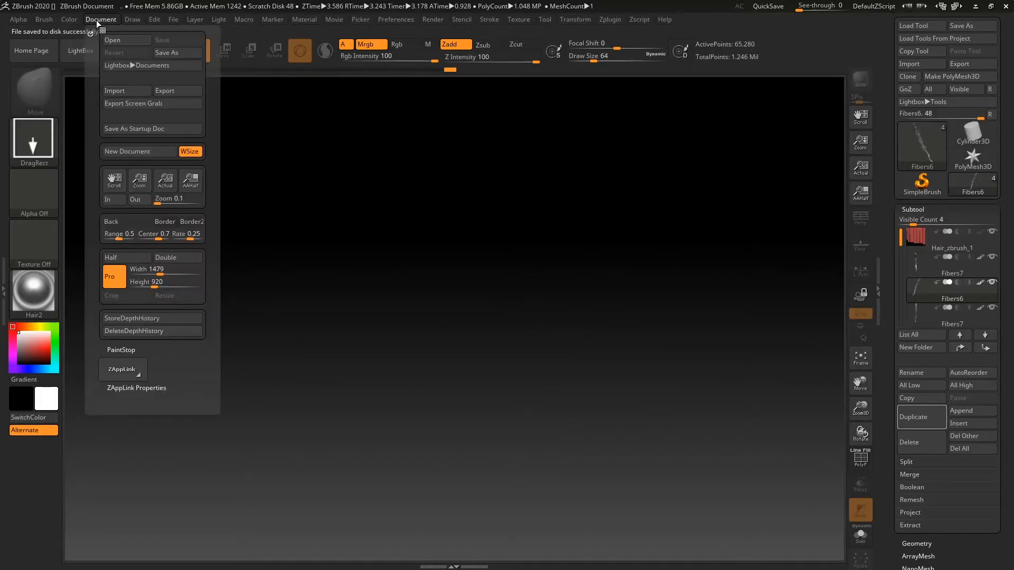
pyautogui.click(153, 269)
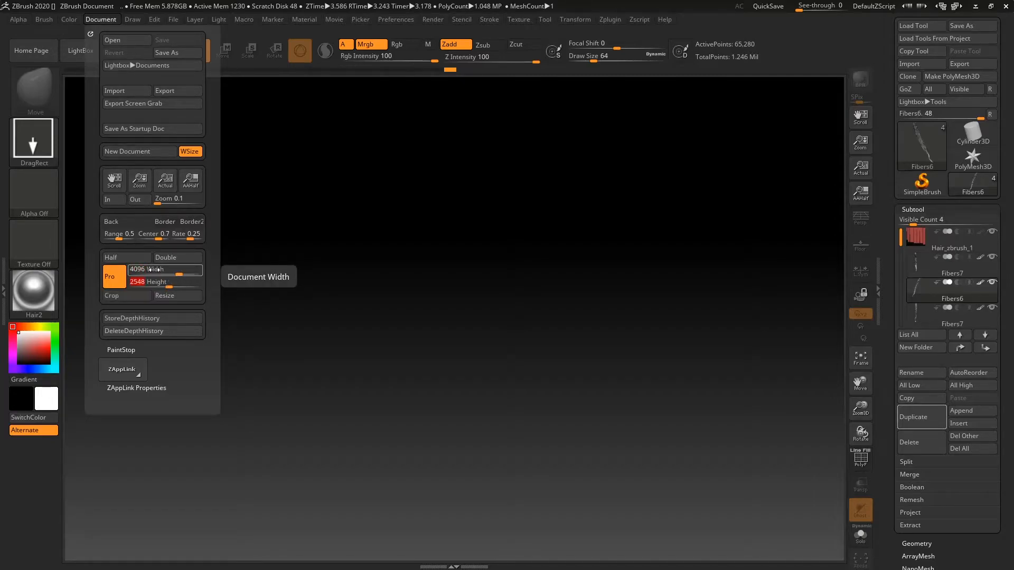
pyautogui.write('409')
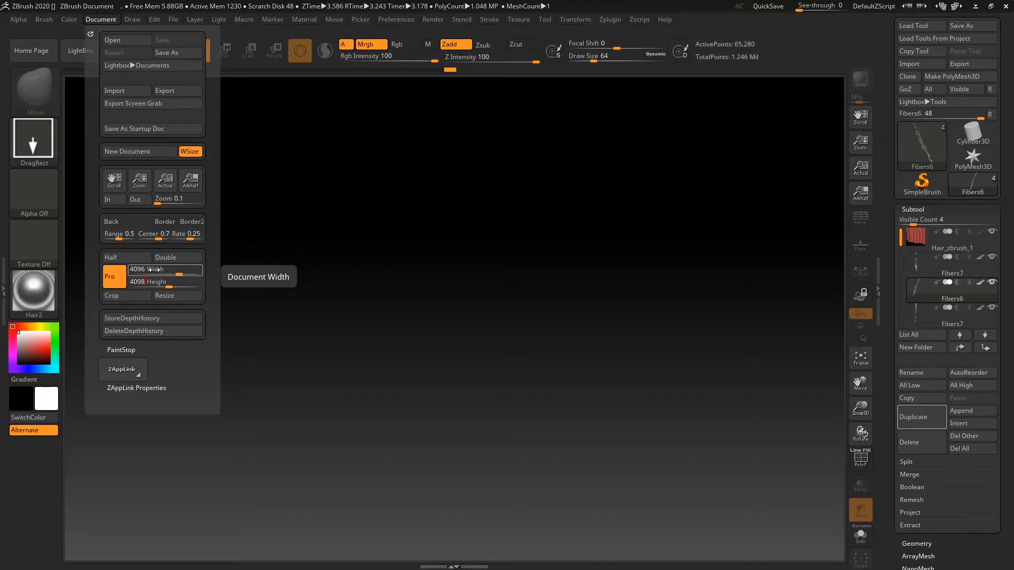
pyautogui.press('BackSpace')
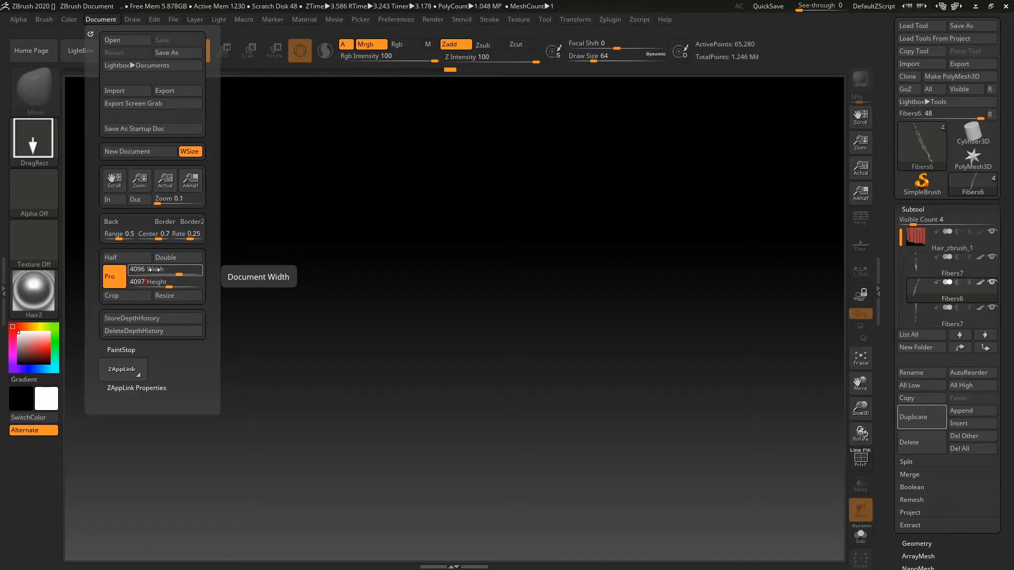
pyautogui.click(110, 283)
pyautogui.click(141, 268)
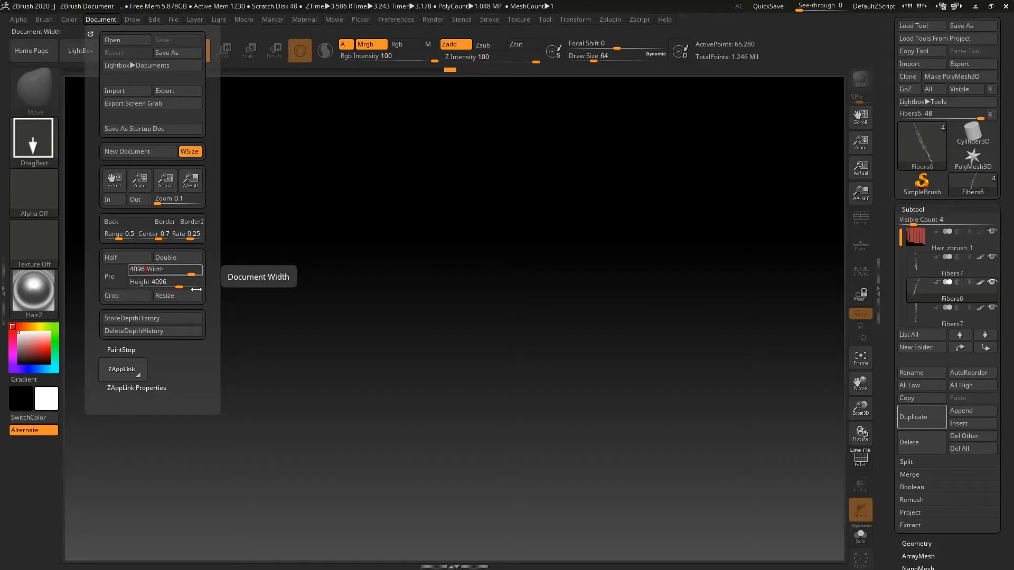
pyautogui.press('Return')
pyautogui.click(168, 294)
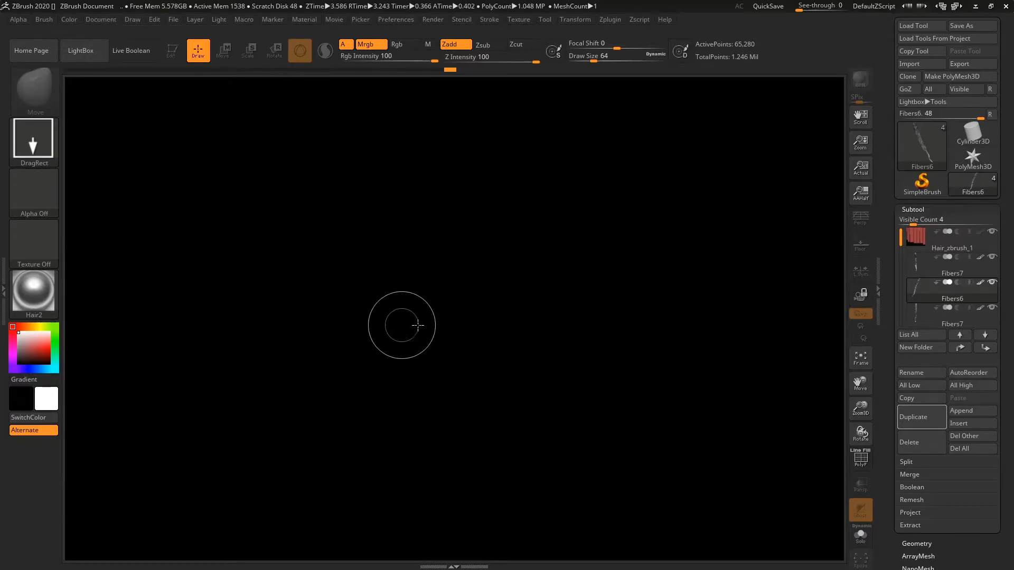
# Draw the hair card tool onto the empty canvas, enter Edit mode and face it to the front.
pyautogui.moveTo(362, 333); pyautogui.dragTo(359, 153)
pyautogui.click(173, 49)
pyautogui.moveTo(577, 344); pyautogui.dragTo(706, 314)
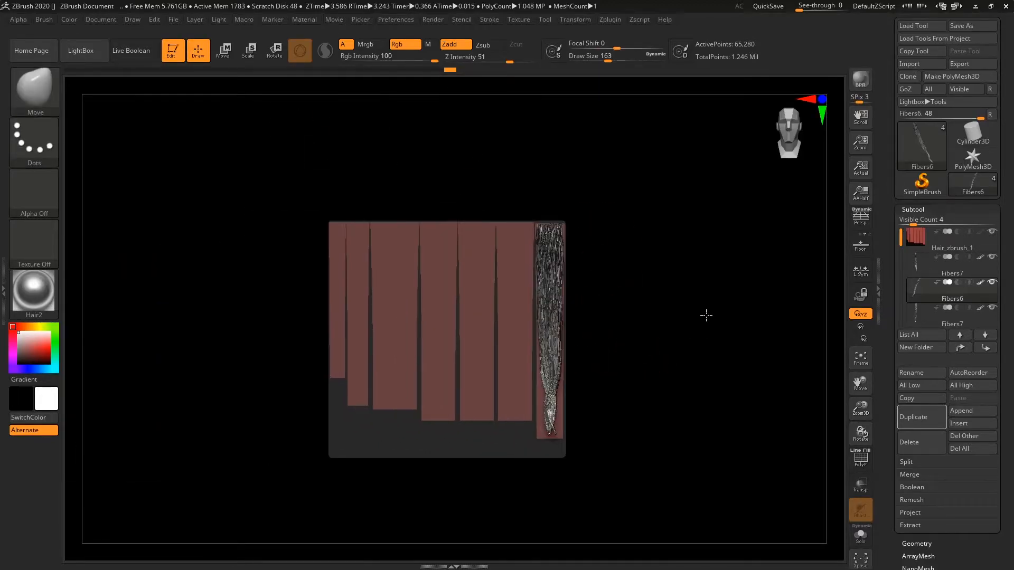
# Zoom the document out to show the whole square canvas, then enlarge and centre the hair card in it.
pyautogui.click(112, 22)
pyautogui.moveTo(138, 186); pyautogui.dragTo(128, 10)
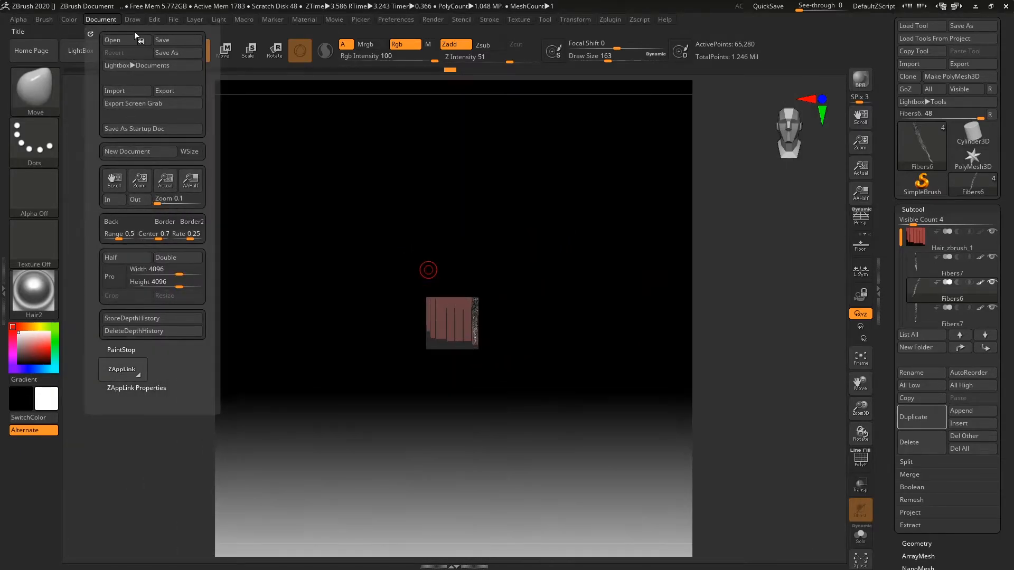
pyautogui.keyDown('ctrl'); pyautogui.moveTo(556, 259); pyautogui.dragTo(571, 357, button='right'); pyautogui.keyUp('ctrl')
pyautogui.keyDown('alt'); pyautogui.moveTo(566, 293); pyautogui.dragTo(686, 254, button='right'); pyautogui.keyUp('alt')
# Inspect the document at actual size and antialiased half size, then zoom out until the whole canvas fits.
pyautogui.click(107, 20)
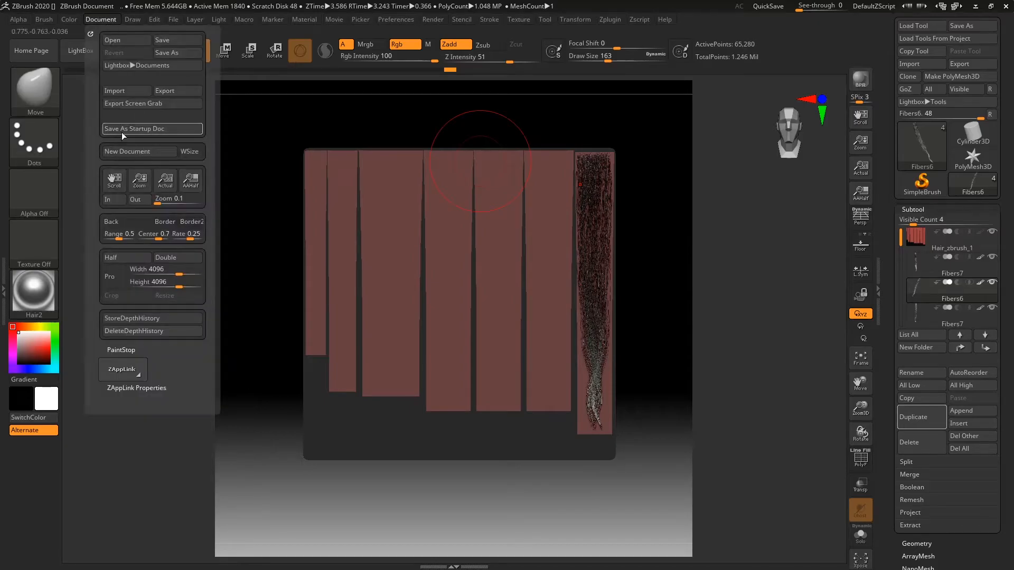
pyautogui.click(164, 182)
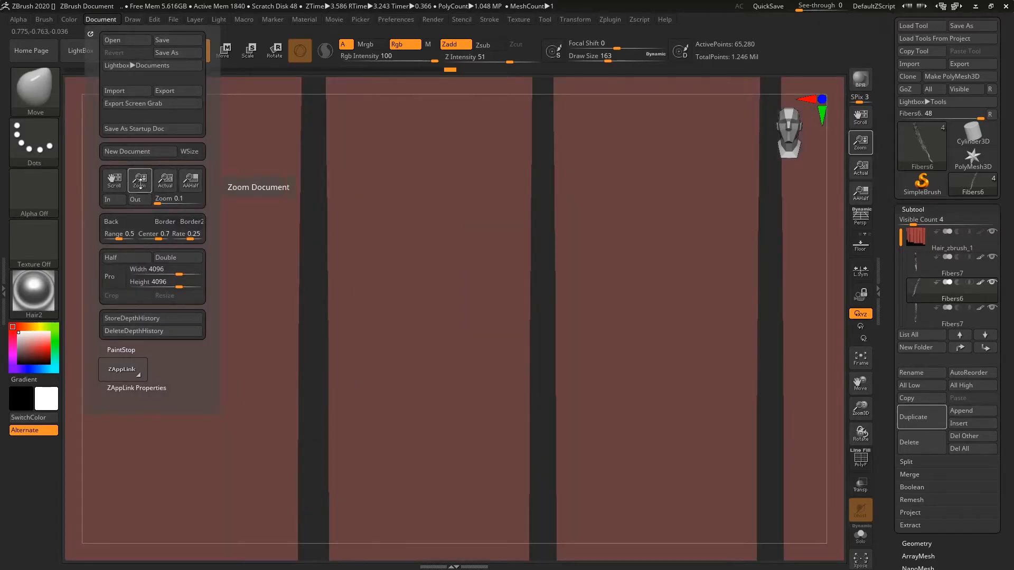
pyautogui.click(185, 183)
pyautogui.moveTo(139, 182); pyautogui.dragTo(159, 137)
pyautogui.click(168, 180)
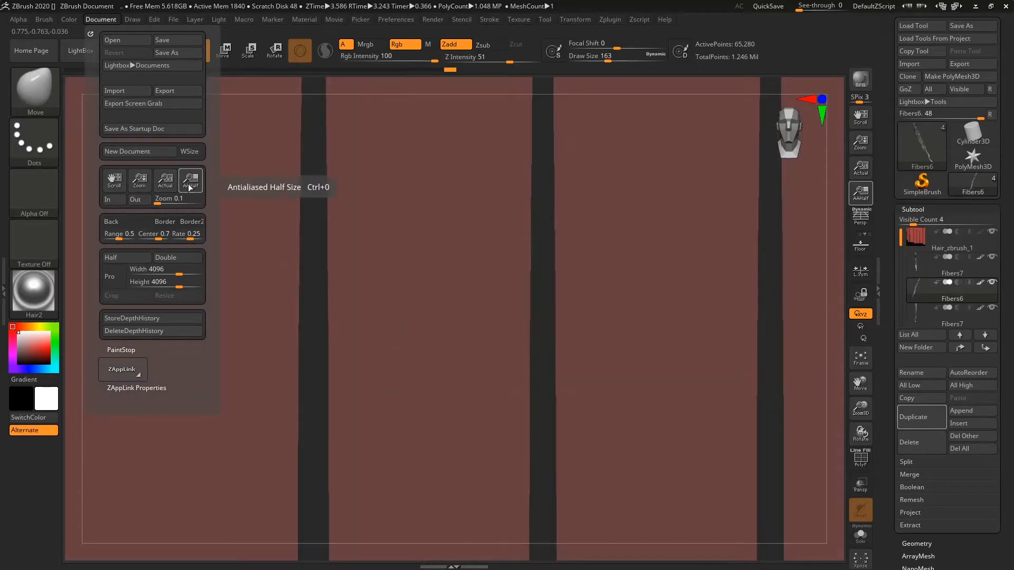
pyautogui.click(189, 183)
pyautogui.click(165, 182)
pyautogui.moveTo(139, 181); pyautogui.dragTo(158, 147)
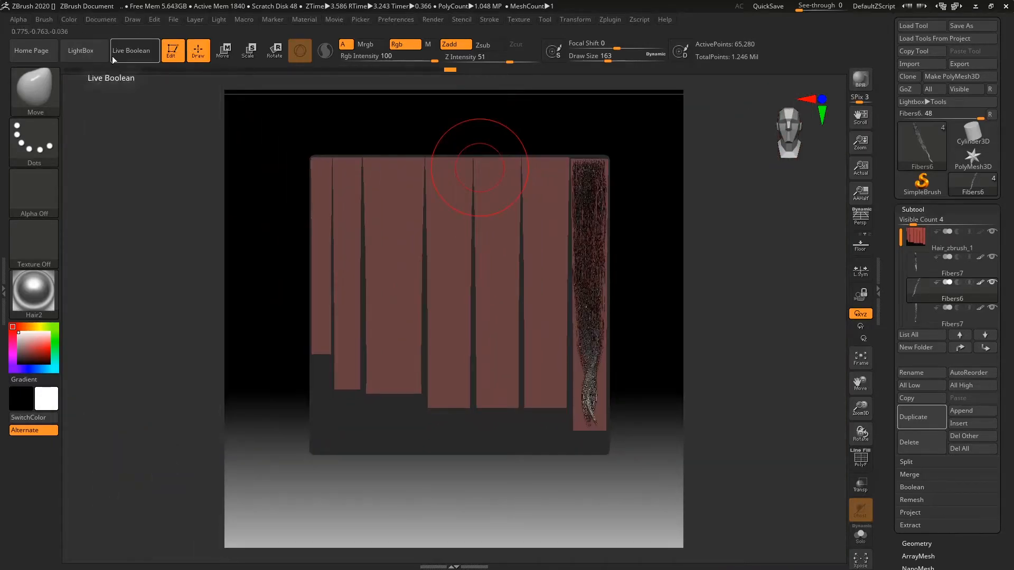
# Straighten the hair card to a front view and frame it so it fills the square canvas edge to edge.
pyautogui.click(106, 20)
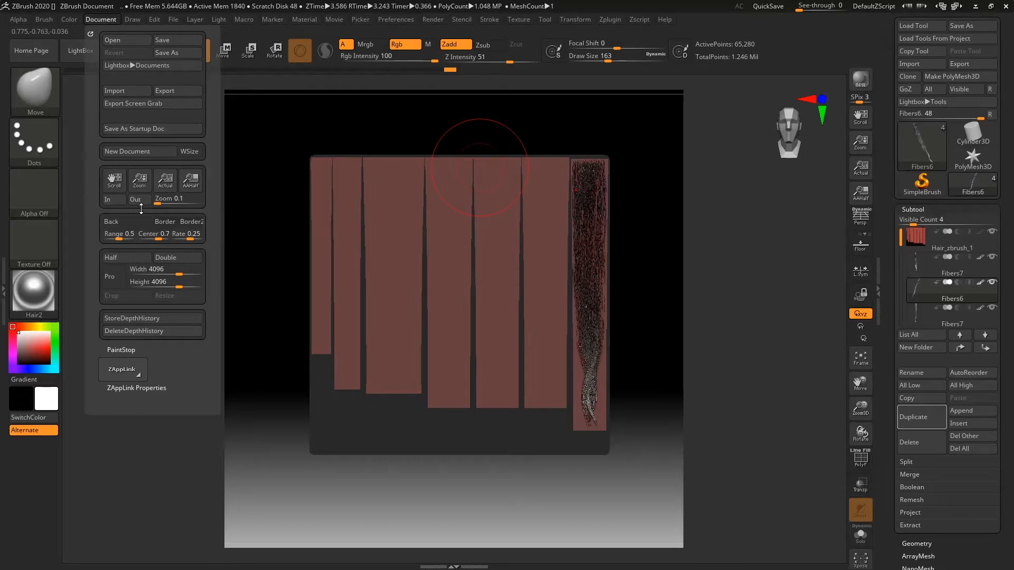
pyautogui.moveTo(643, 247); pyautogui.dragTo(657, 268)
pyautogui.press('f')
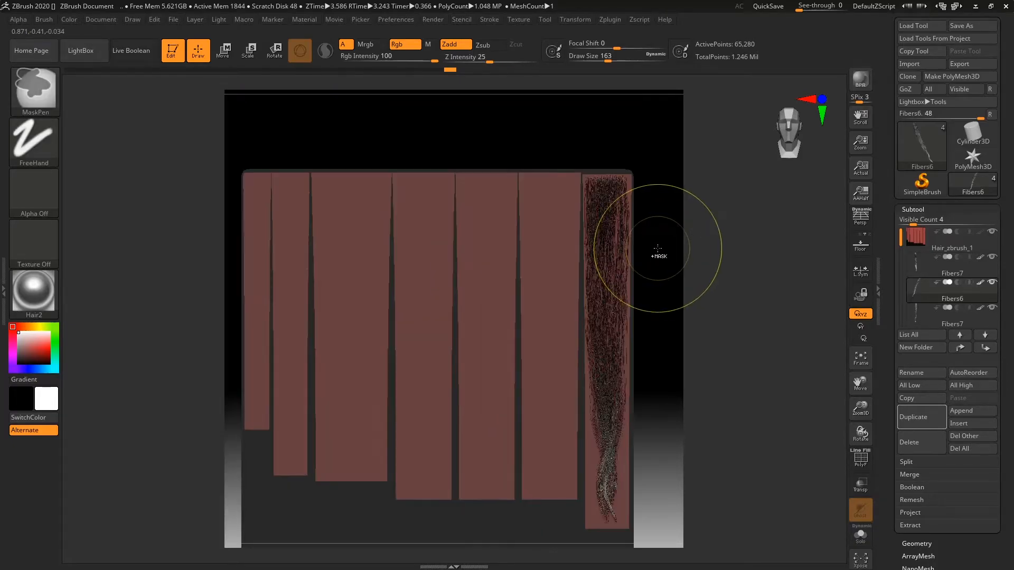
pyautogui.press('ctrl')
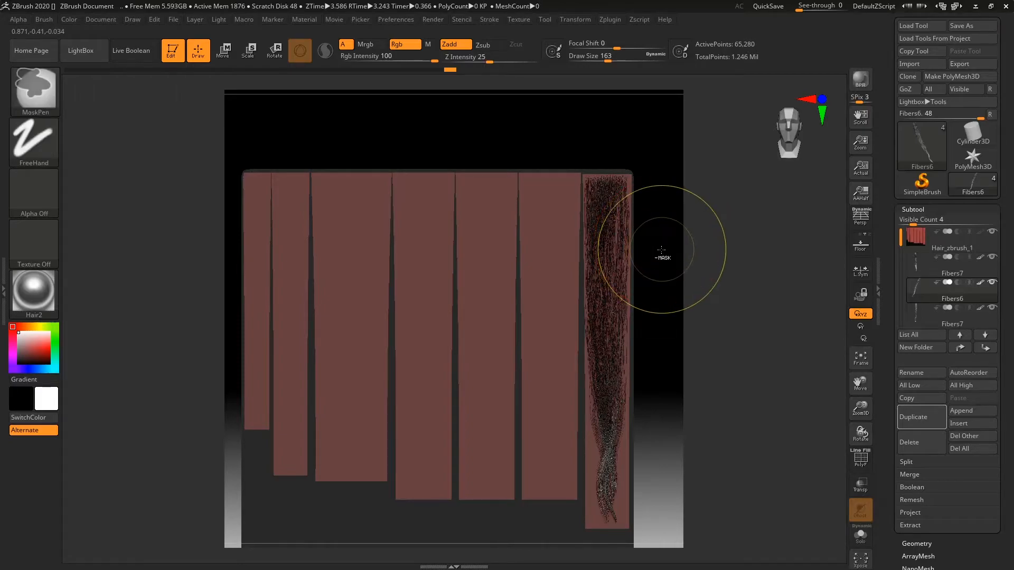
pyautogui.press('ctrl')
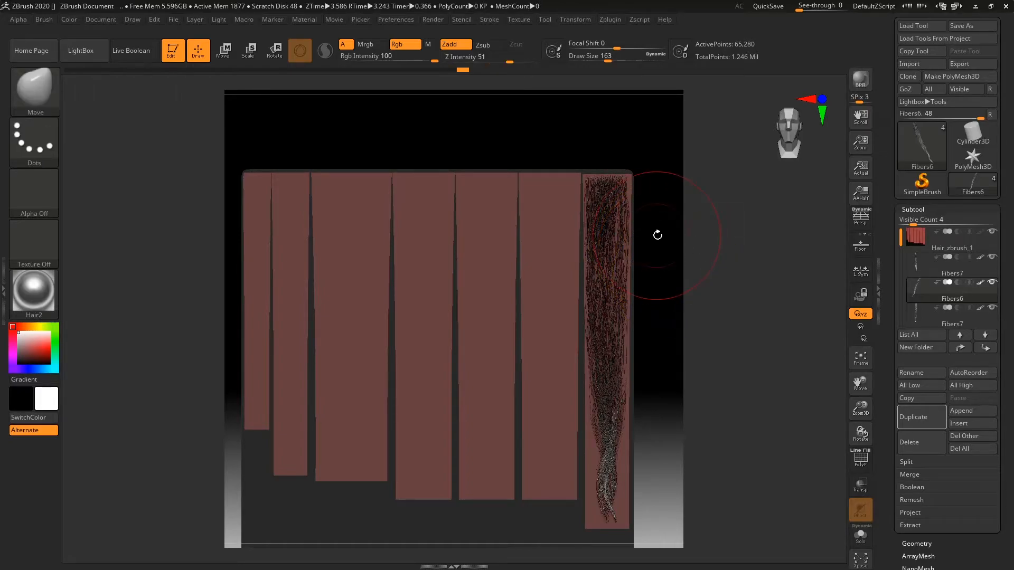
pyautogui.moveTo(565, 124); pyautogui.dragTo(572, 175)
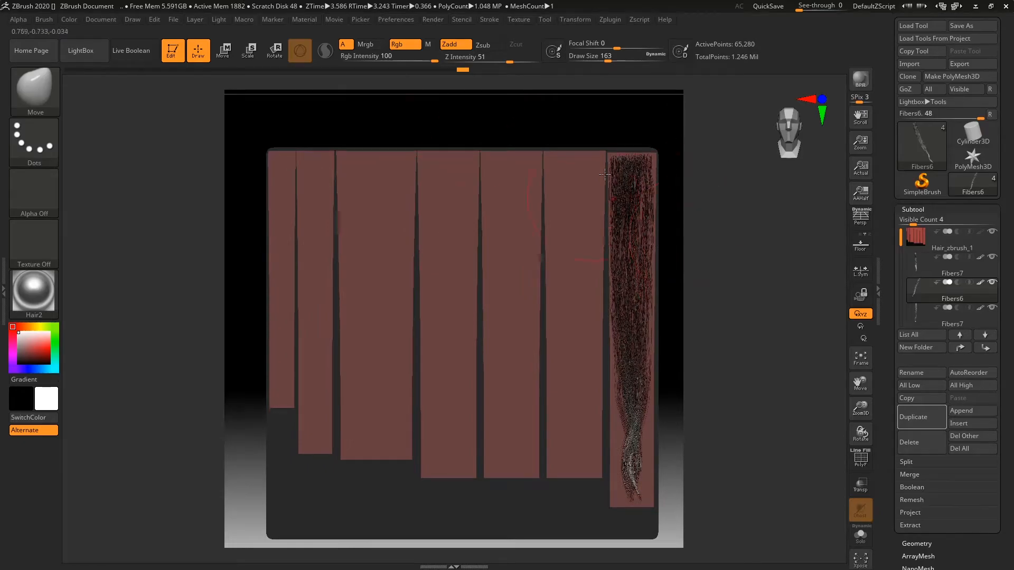
pyautogui.keyDown('alt'); pyautogui.moveTo(391, 131); pyautogui.dragTo(712, 260); pyautogui.keyUp('alt')
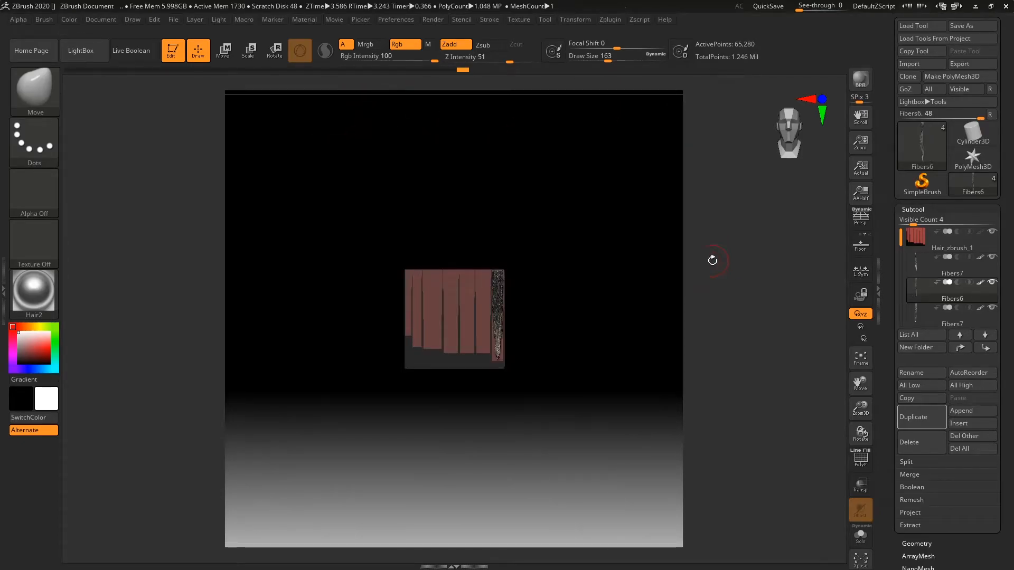
pyautogui.moveTo(631, 284); pyautogui.dragTo(620, 255)
pyautogui.press('f')
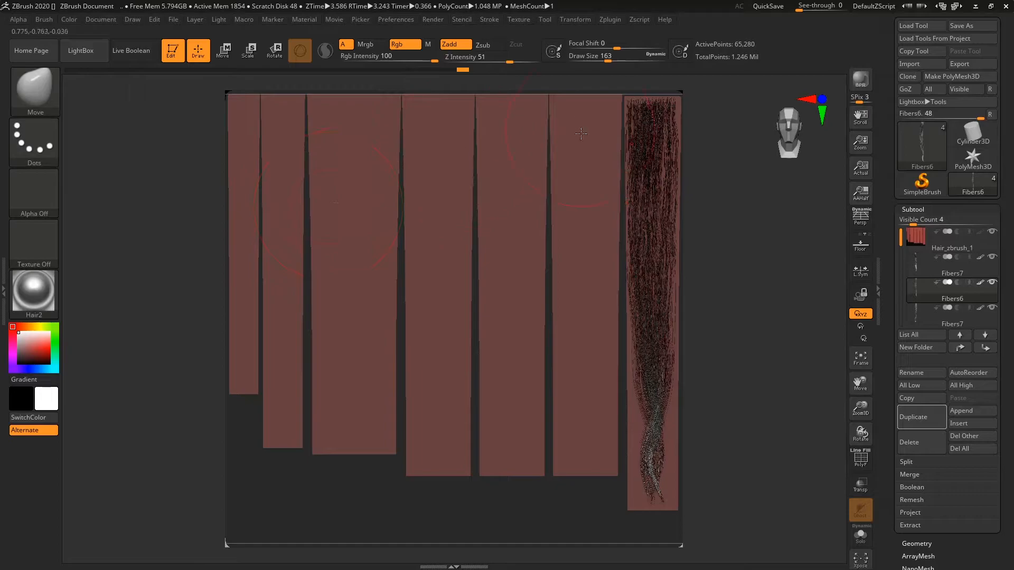
pyautogui.click(518, 21)
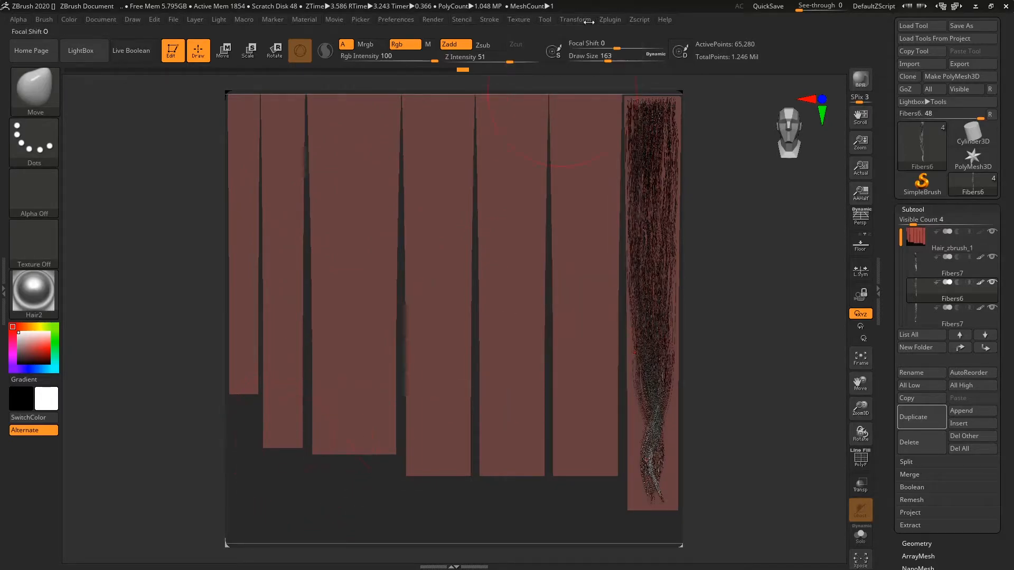
pyautogui.click(523, 20)
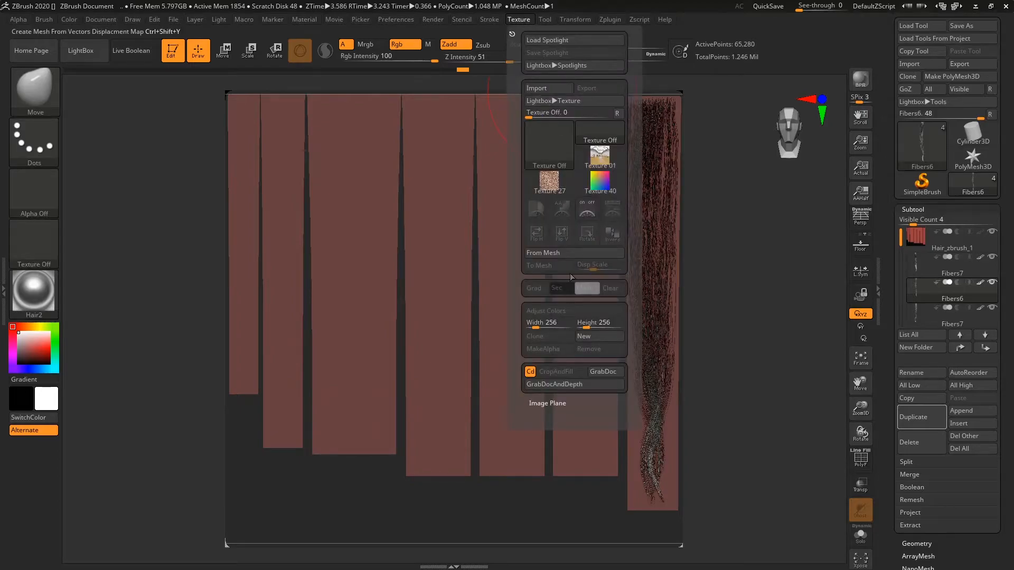
pyautogui.moveTo(559, 144)
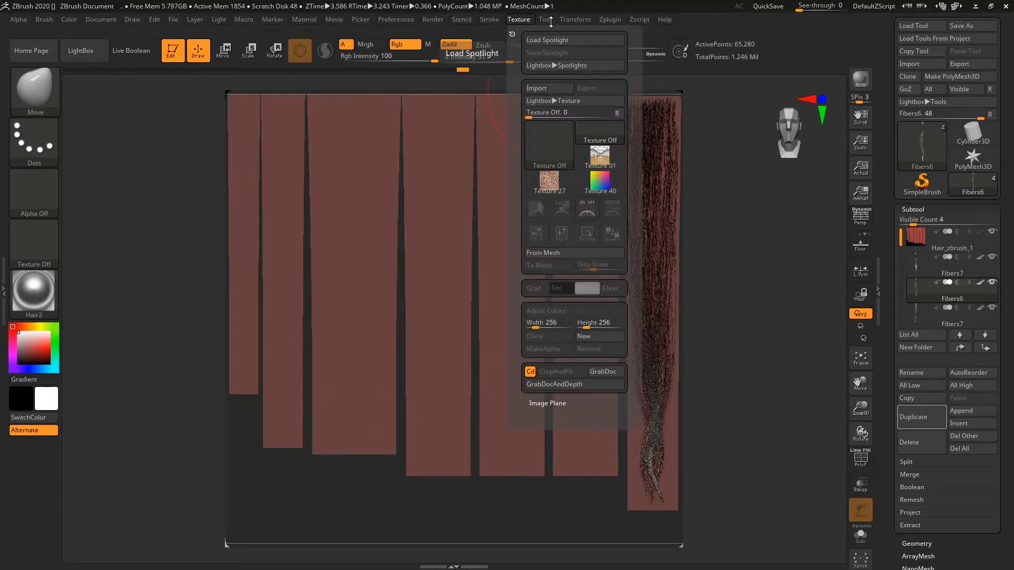
pyautogui.moveTo(470, 23)
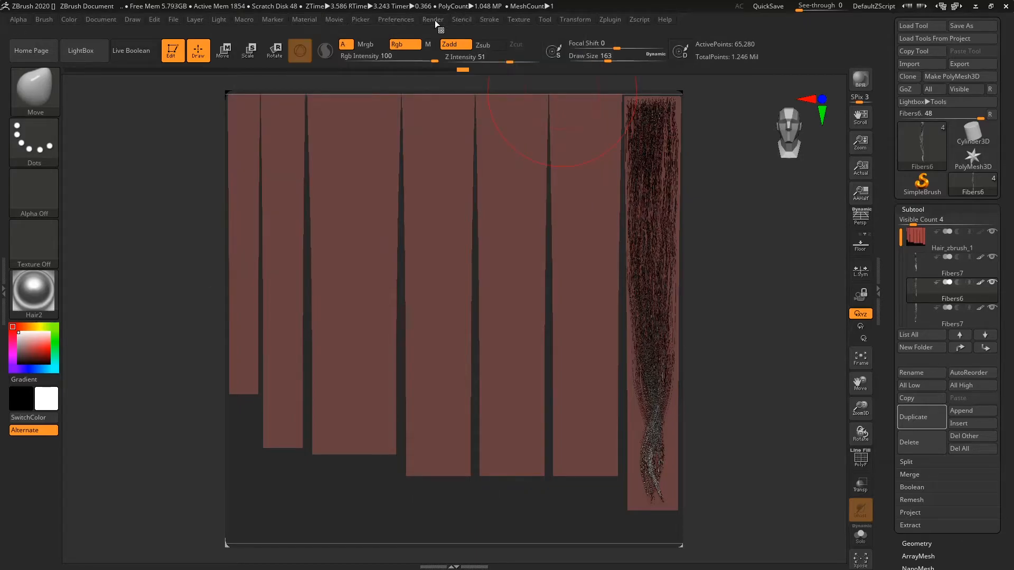
# Render the framed hair card with BPR, then hide the Hair_zbrush_1 card subtool so only the fibers show.
pyautogui.click(867, 83)
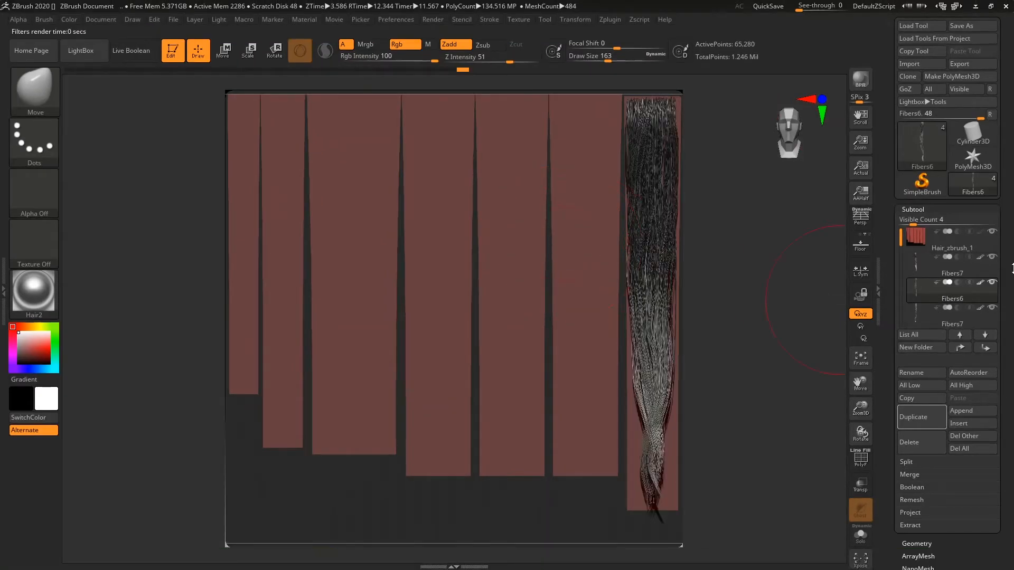
pyautogui.click(993, 233)
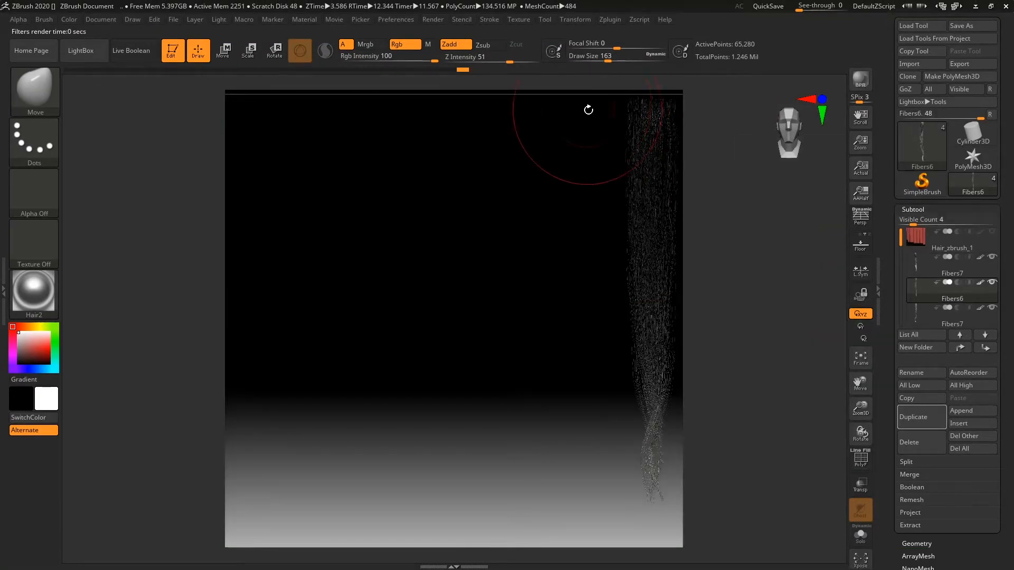
# Set the document background to white and flatten its gradient with Range 0, Center 0 and Rate -1.
pyautogui.click(108, 21)
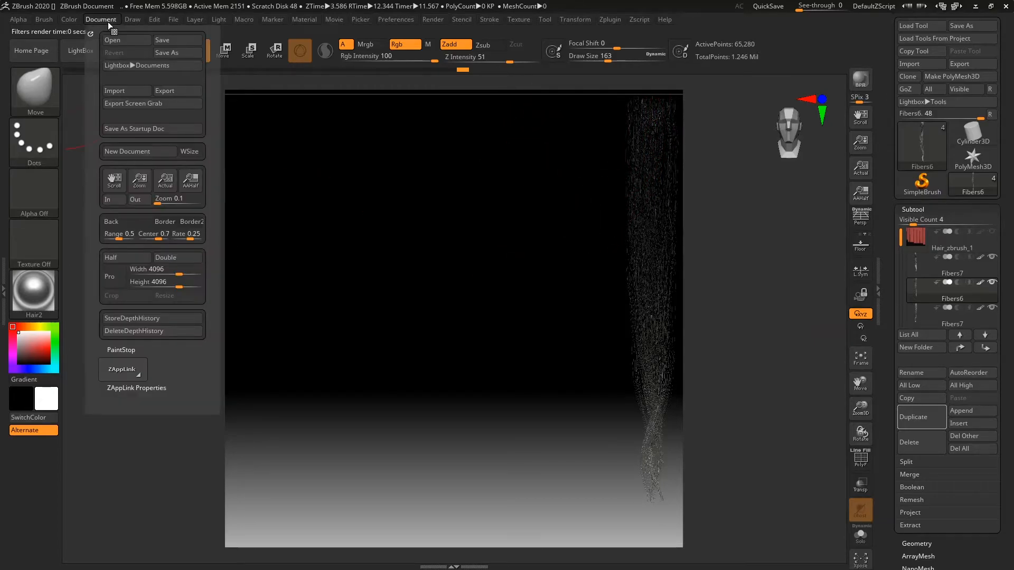
pyautogui.click(125, 225)
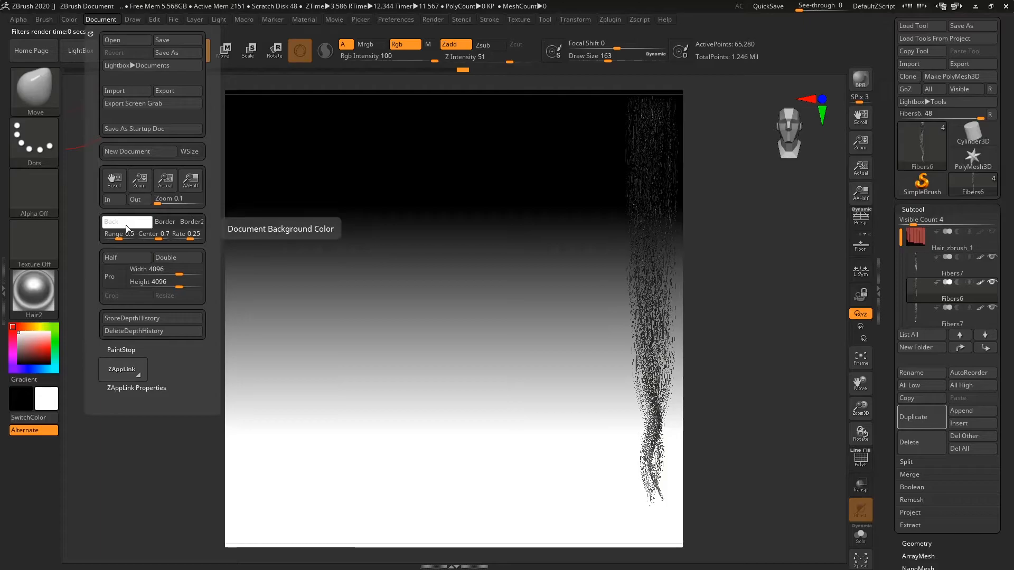
pyautogui.moveTo(158, 236); pyautogui.dragTo(95, 238)
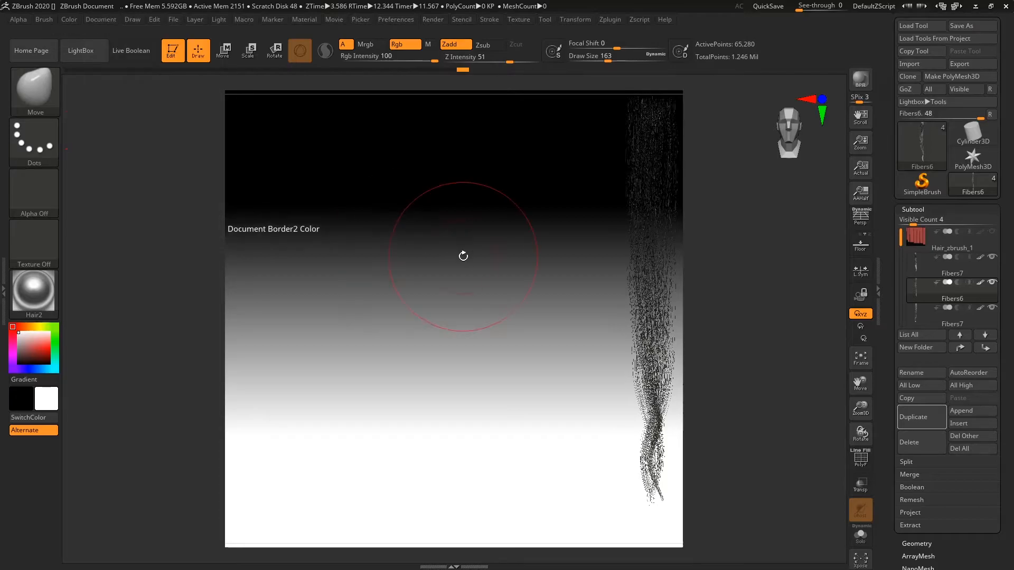
# Set both document border colors to white.
pyautogui.click(97, 20)
pyautogui.click(169, 225)
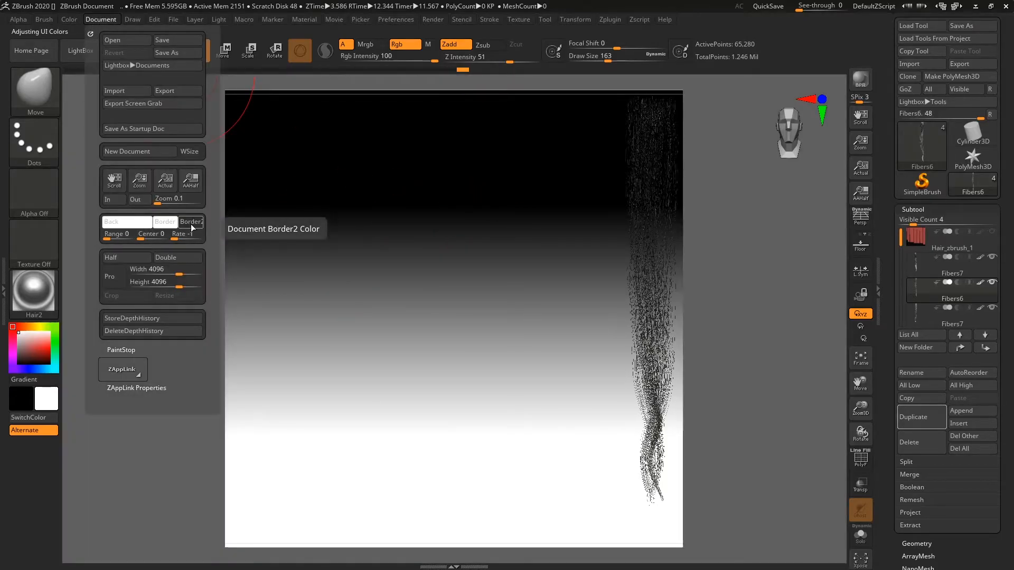
pyautogui.click(191, 224)
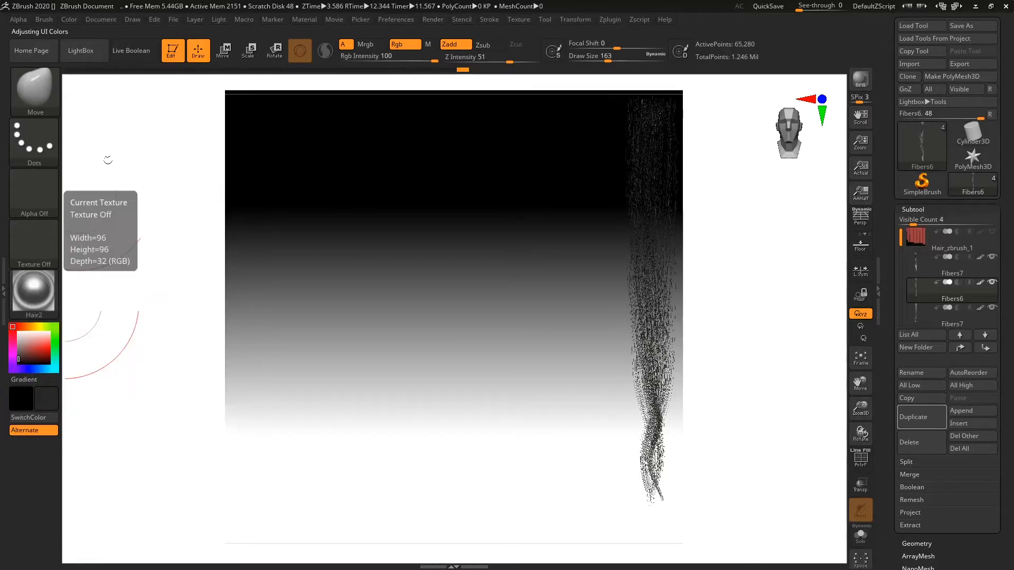
# Set both document border colors and the document background to dark grey.
pyautogui.click(133, 20)
pyautogui.click(101, 19)
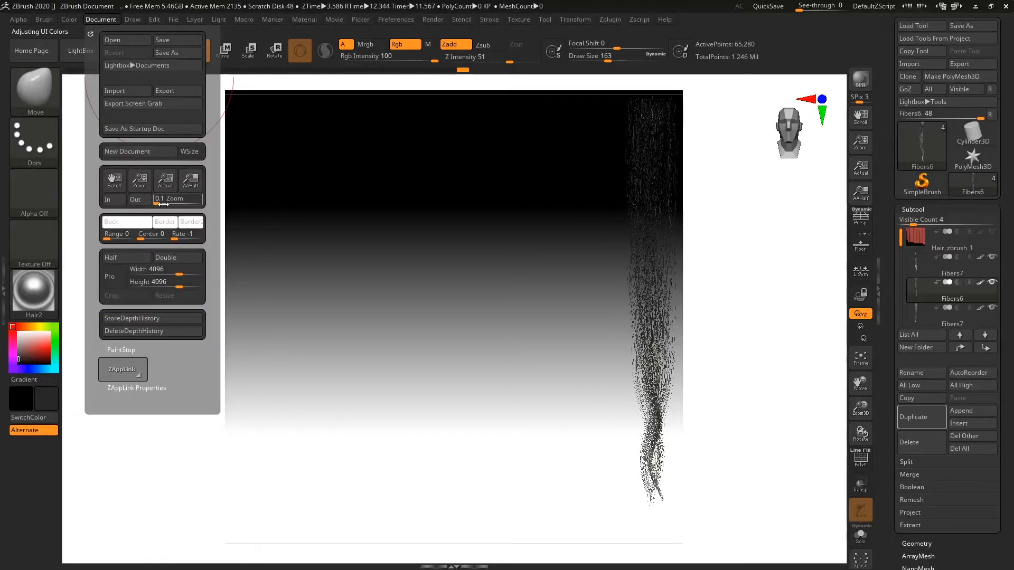
pyautogui.click(196, 223)
pyautogui.click(197, 223)
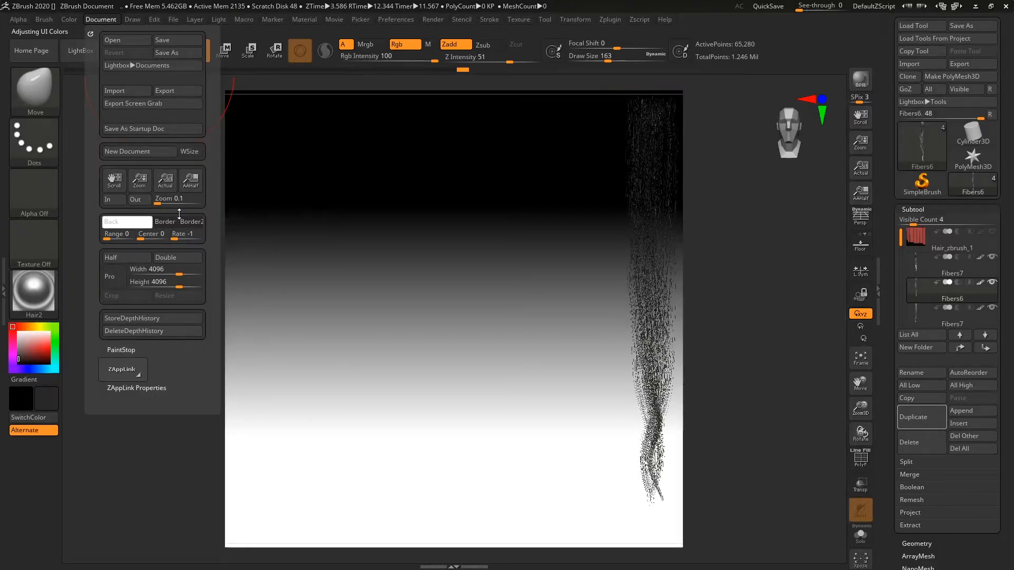
pyautogui.click(134, 223)
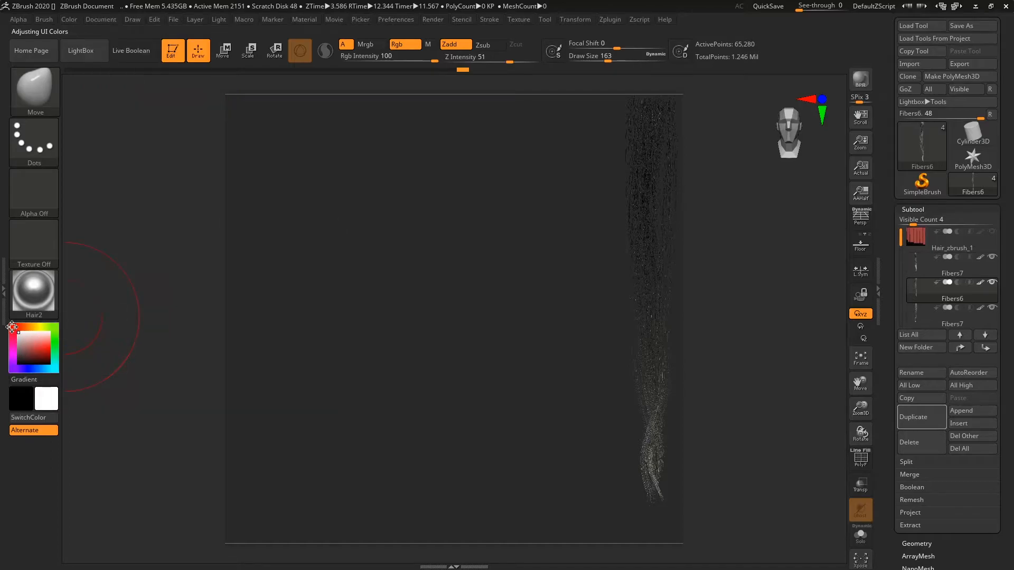
# Set the document background color to white.
pyautogui.moveTo(14, 344); pyautogui.dragTo(18, 332)
pyautogui.click(133, 21)
pyautogui.moveTo(151, 21)
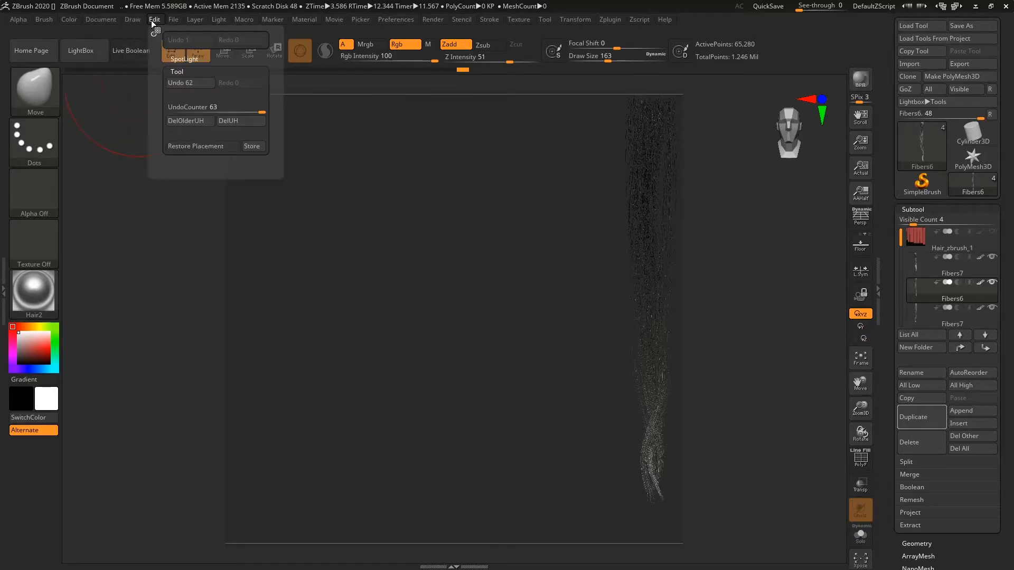
pyautogui.moveTo(110, 22)
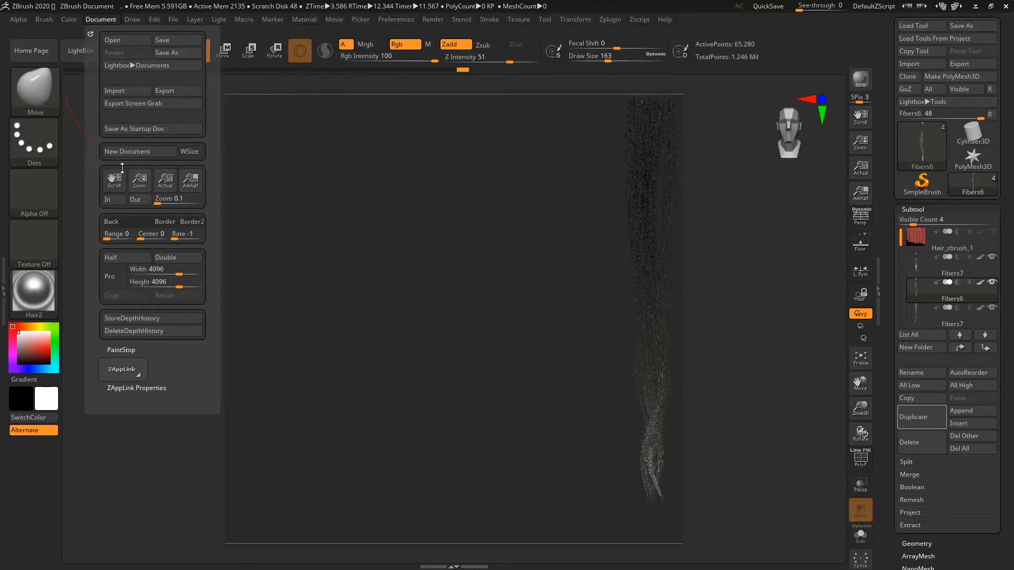
pyautogui.click(131, 219)
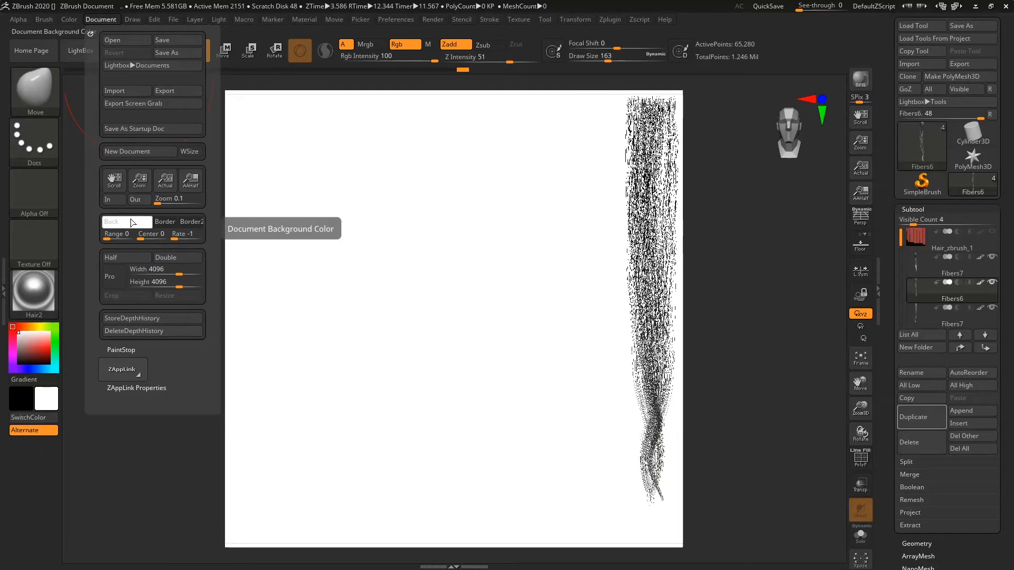
# Set the document background to light grey and render the hair fibers with BPR.
pyautogui.moveTo(33, 347); pyautogui.dragTo(10, 344)
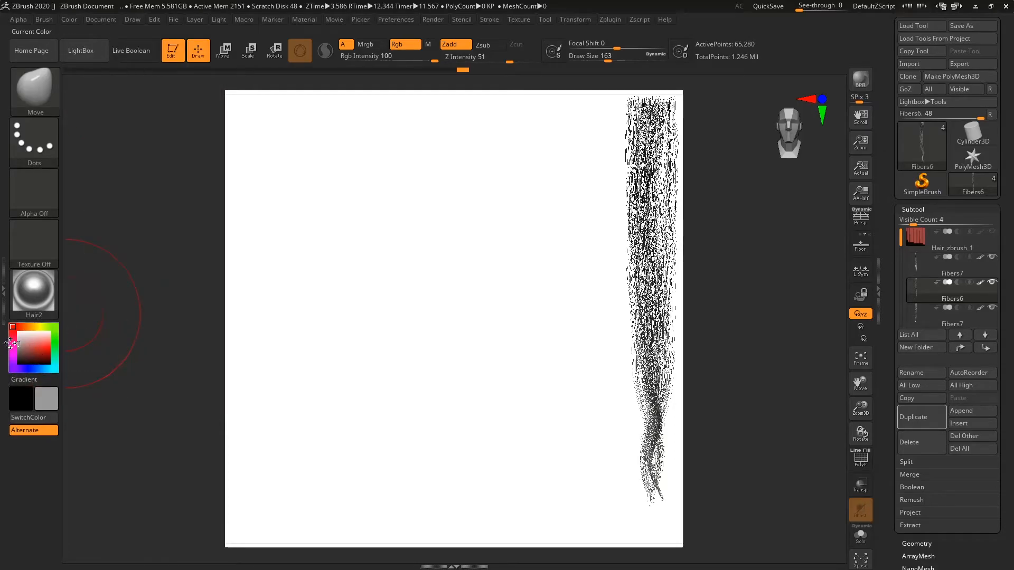
pyautogui.moveTo(111, 23)
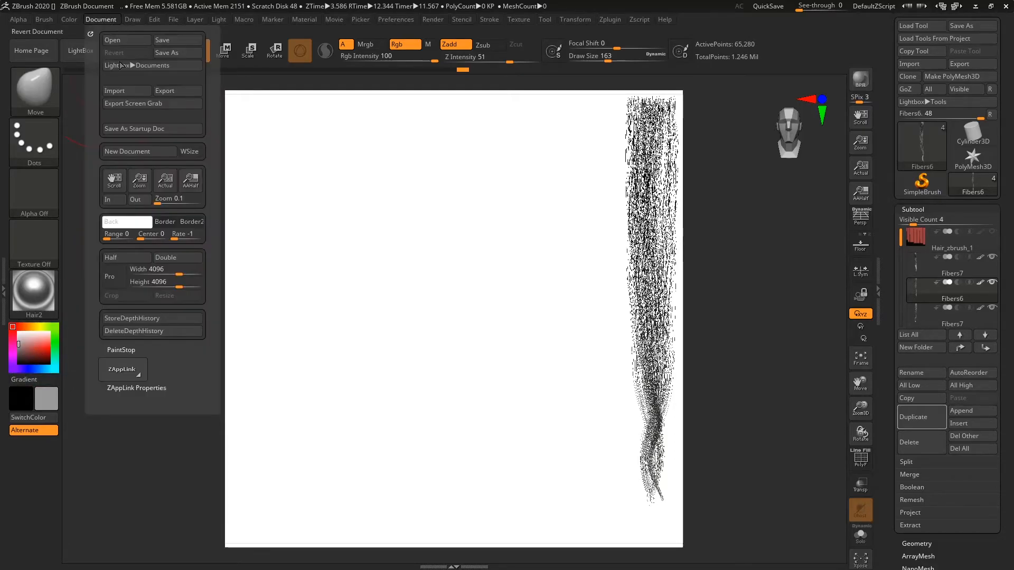
pyautogui.click(131, 225)
pyautogui.click(869, 78)
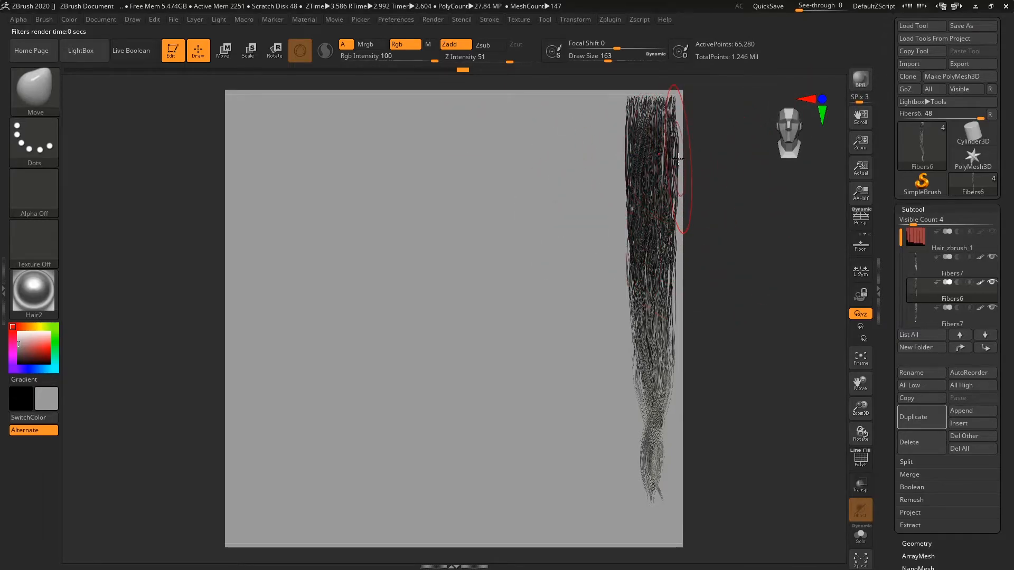
# Raise SPix to 7 and review the available maps of the BPR render pass.
pyautogui.click(497, 21)
pyautogui.moveTo(434, 20)
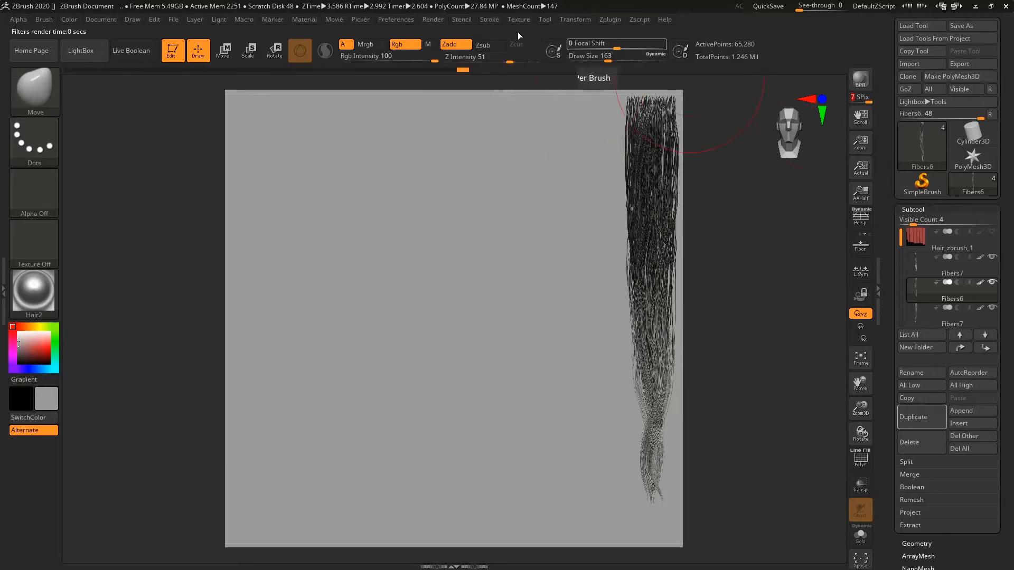
pyautogui.click(435, 19)
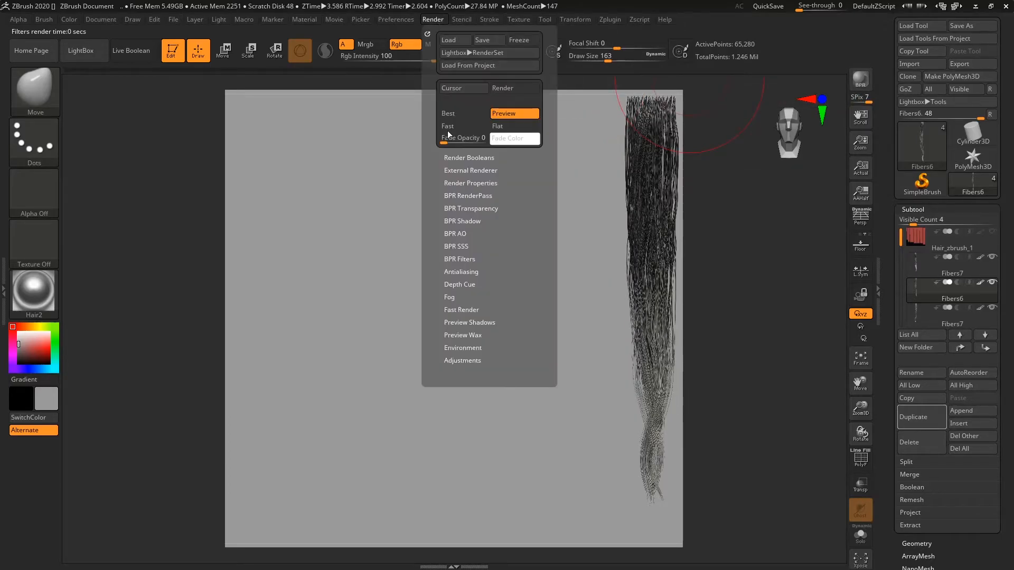
pyautogui.click(486, 195)
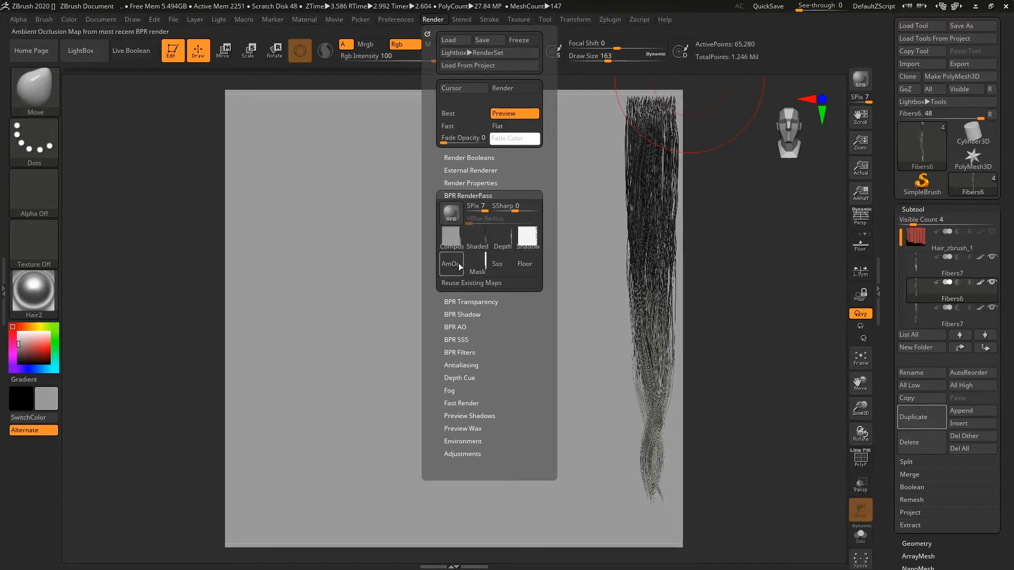
pyautogui.moveTo(482, 269)
pyautogui.moveTo(479, 246)
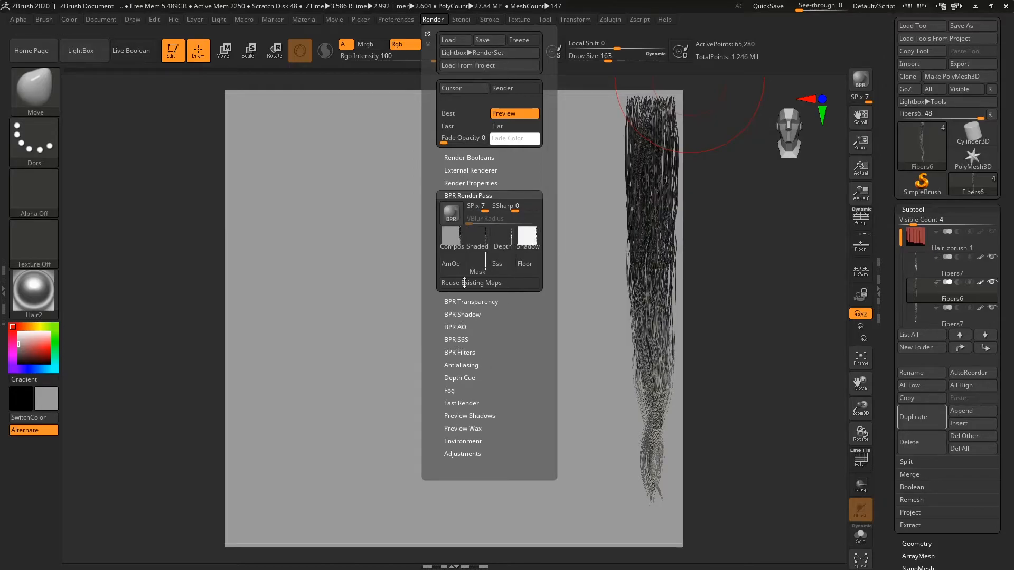
# Enable AOcclusion and Fibers in the render properties and render the hair with the Best renderer.
pyautogui.click(478, 185)
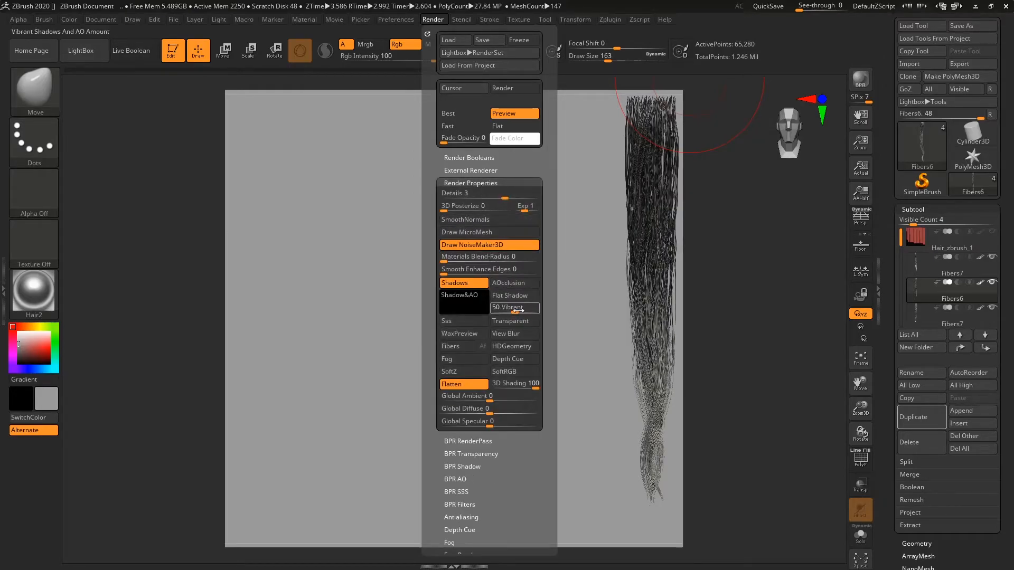
pyautogui.click(515, 285)
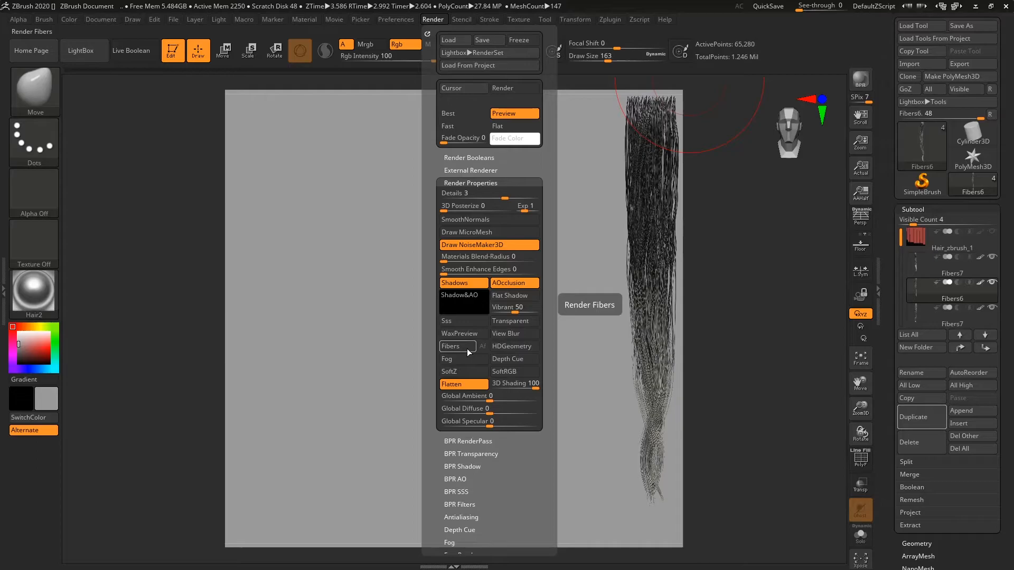
pyautogui.press('ctrl')
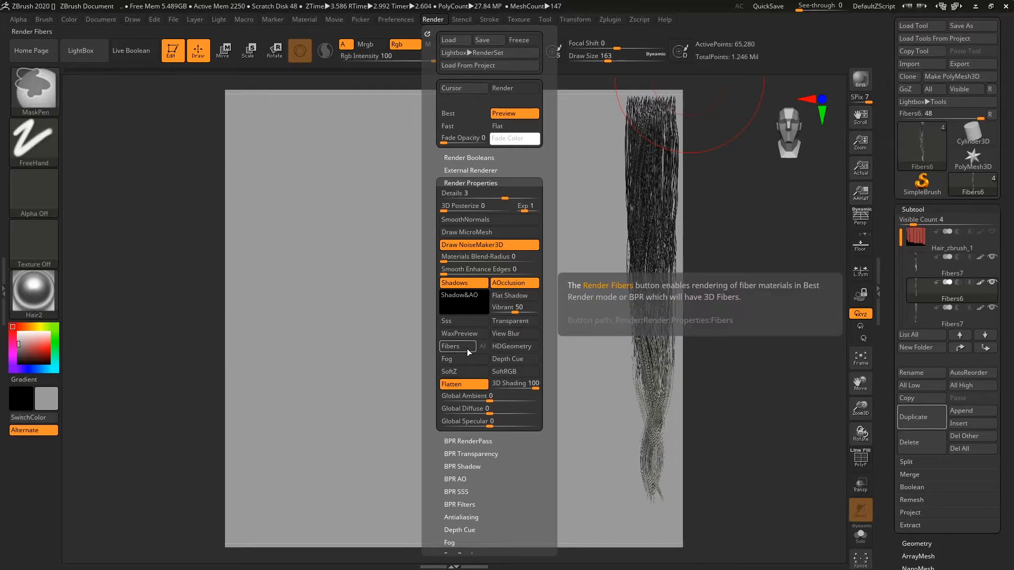
pyautogui.click(466, 348)
pyautogui.press('ctrl')
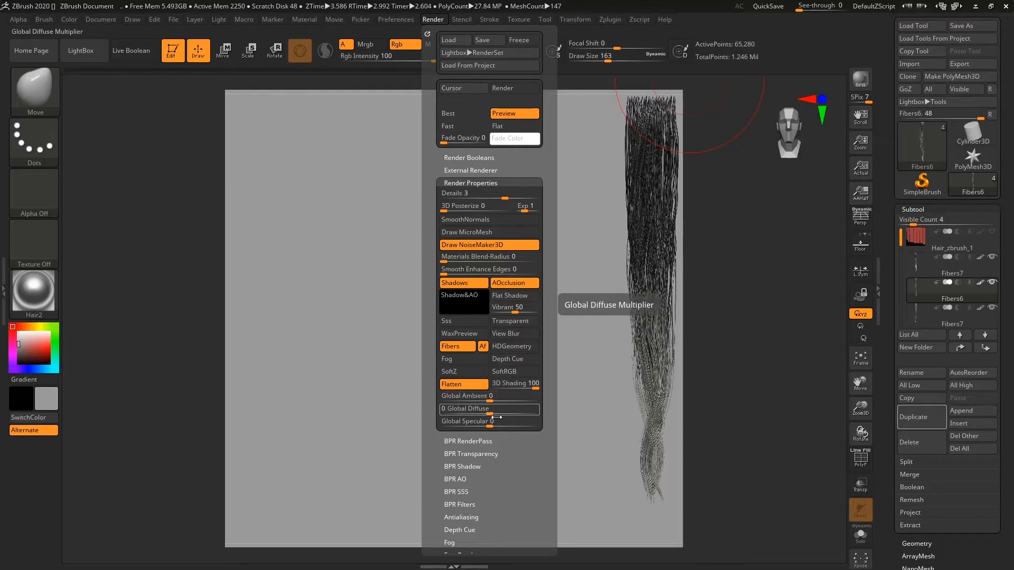
pyautogui.click(478, 441)
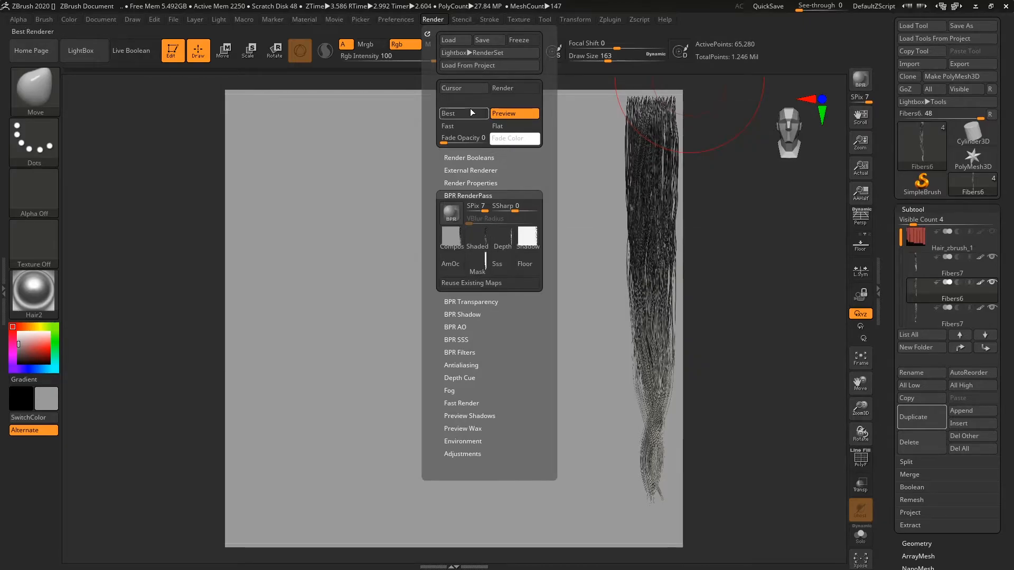
pyautogui.click(472, 112)
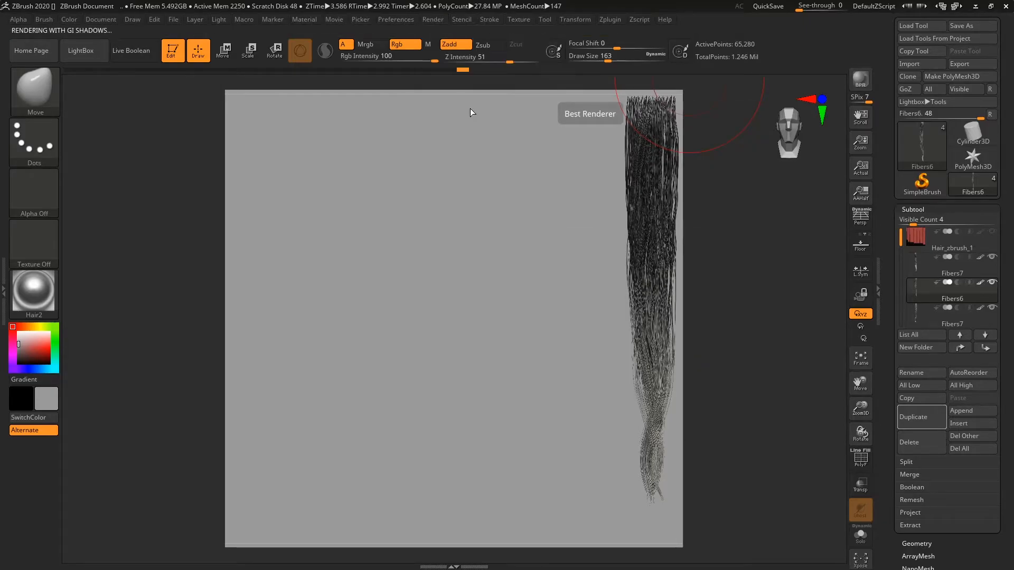
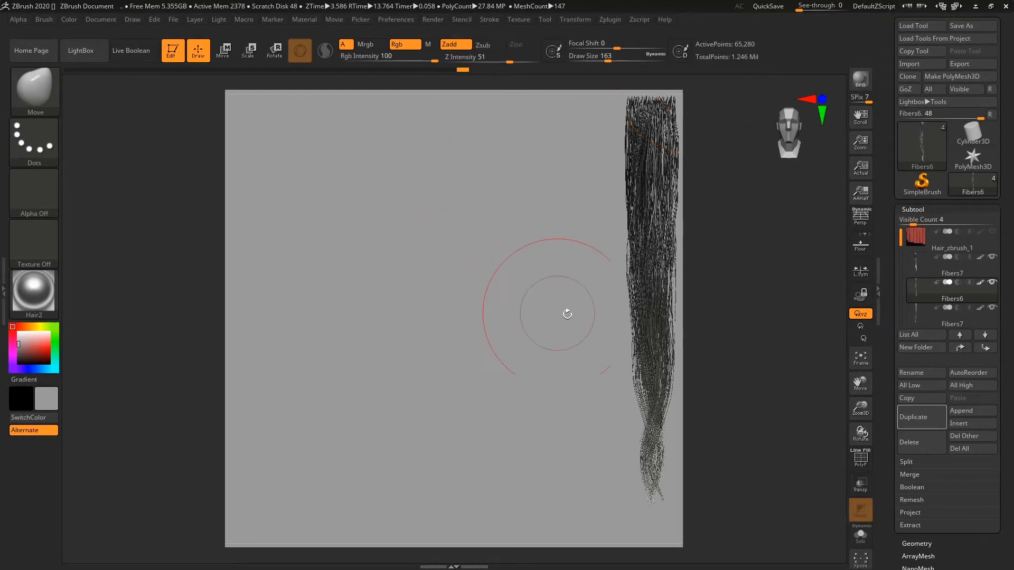
# Start exporting the BPR mask map and create a folder named texturestest inside Hairtexture.
pyautogui.click(494, 20)
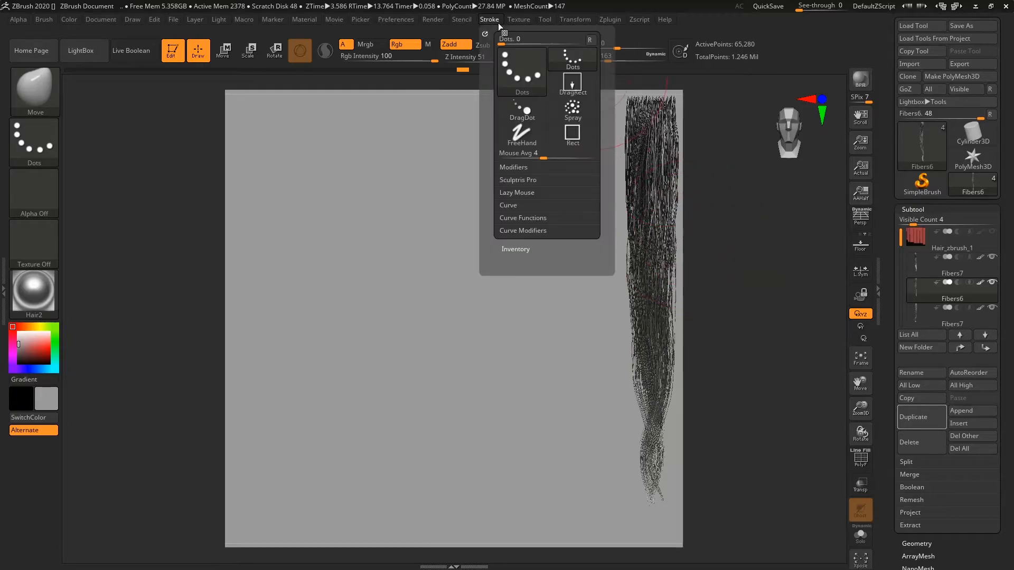
pyautogui.moveTo(512, 20)
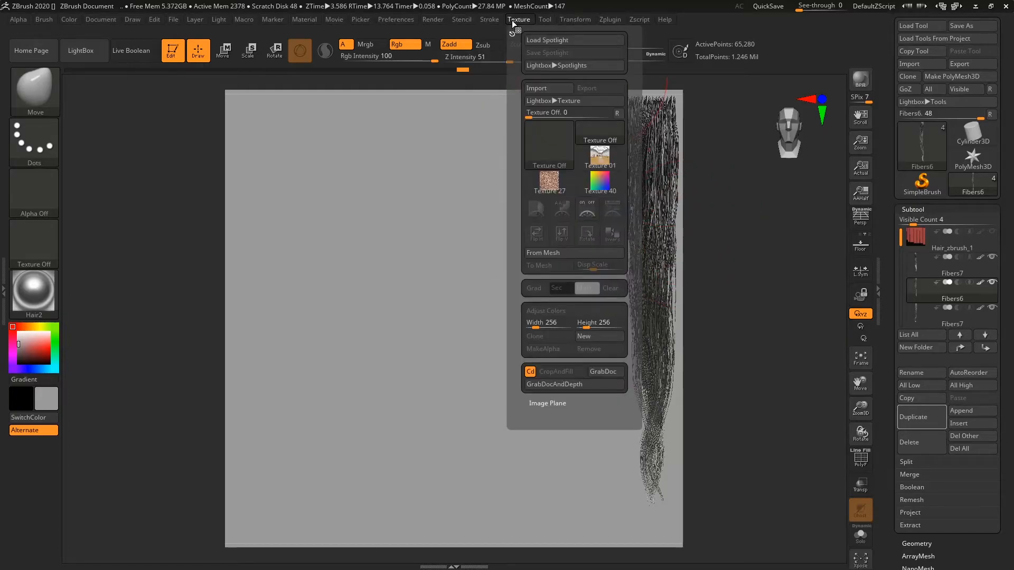
pyautogui.moveTo(436, 21)
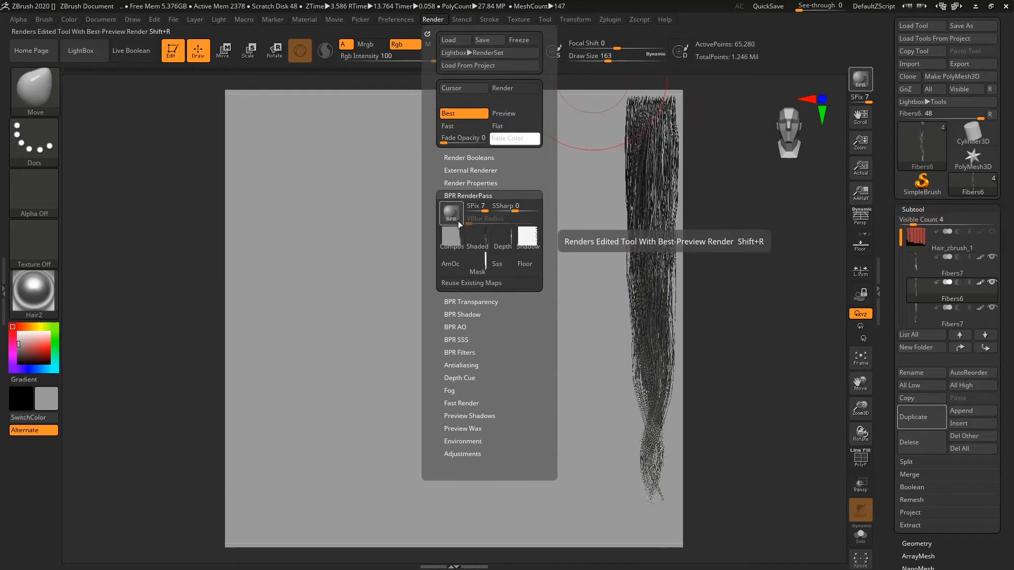
pyautogui.moveTo(513, 241)
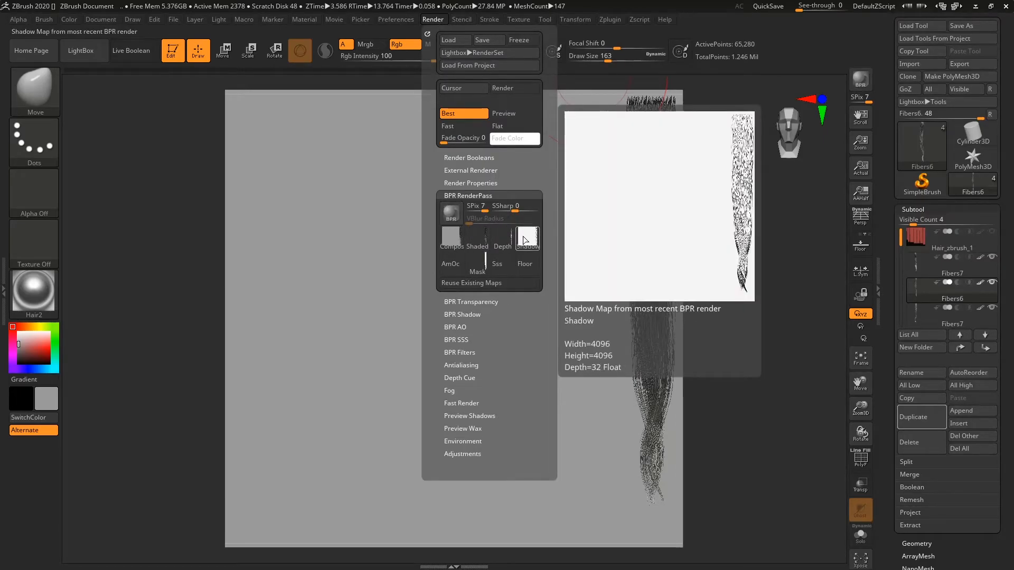
pyautogui.moveTo(469, 266)
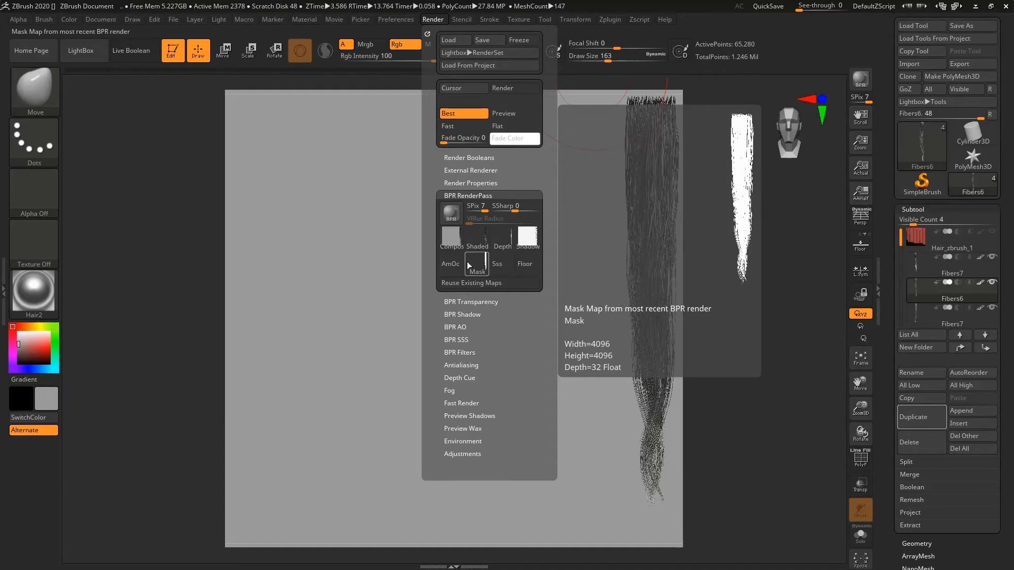
pyautogui.click(472, 265)
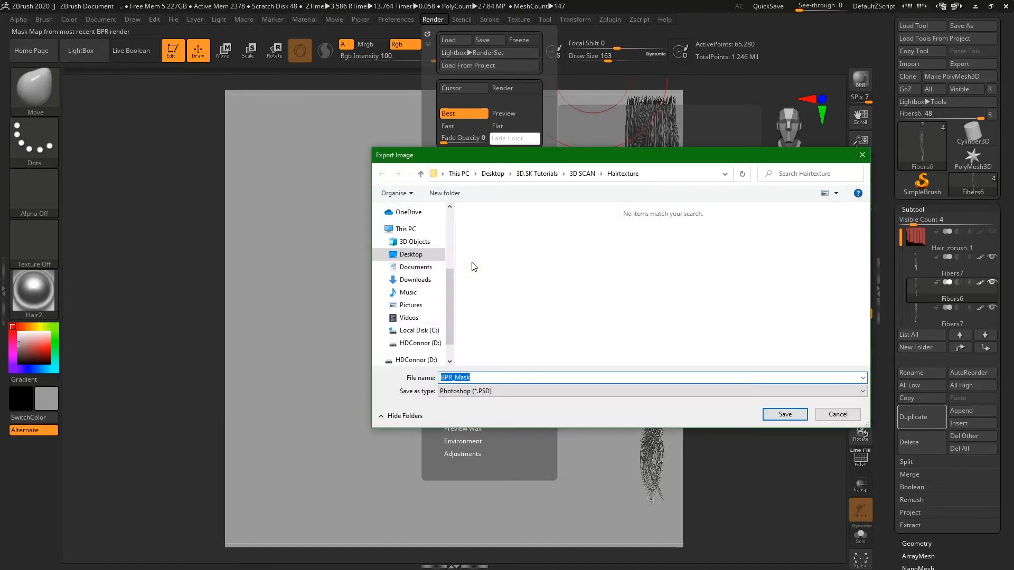
pyautogui.click(448, 194)
pyautogui.write('texture')
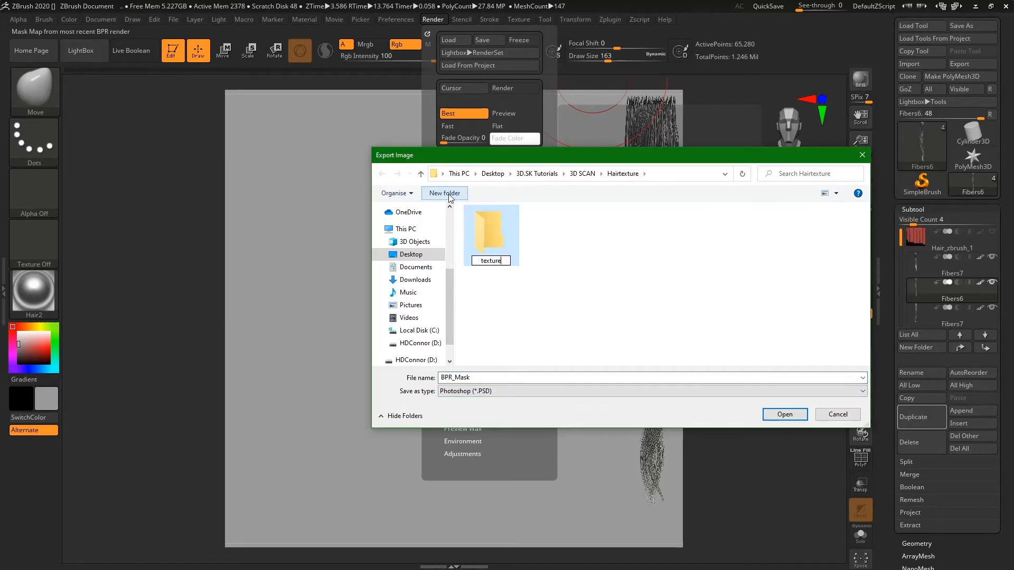
pyautogui.write('stest')
pyautogui.press('Return')
# Save the mask map as BPR_Mask in Photoshop PSD format in the texturestest folder.
pyautogui.doubleClick(493, 243)
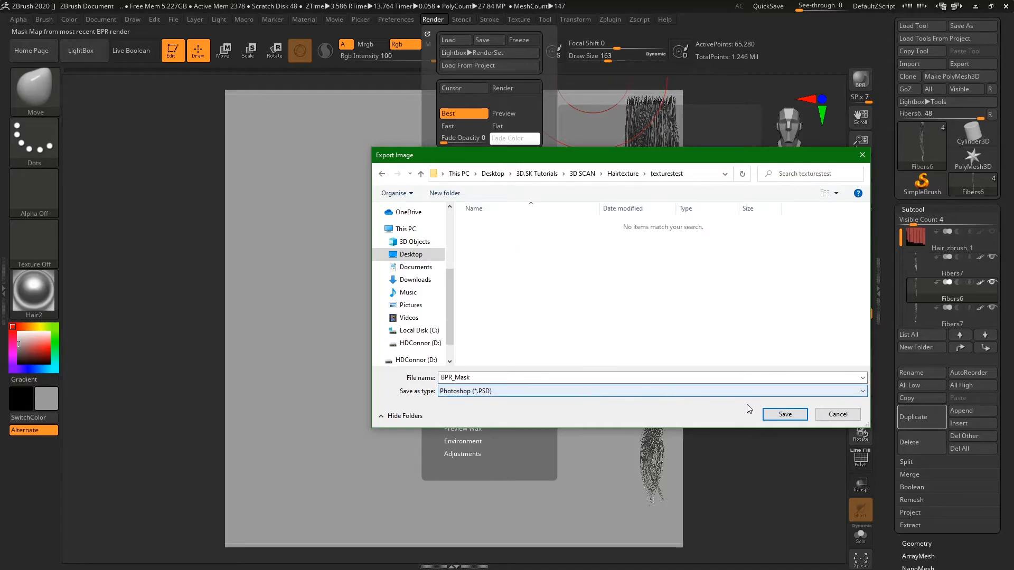
pyautogui.click(550, 395)
pyautogui.click(549, 395)
pyautogui.click(785, 414)
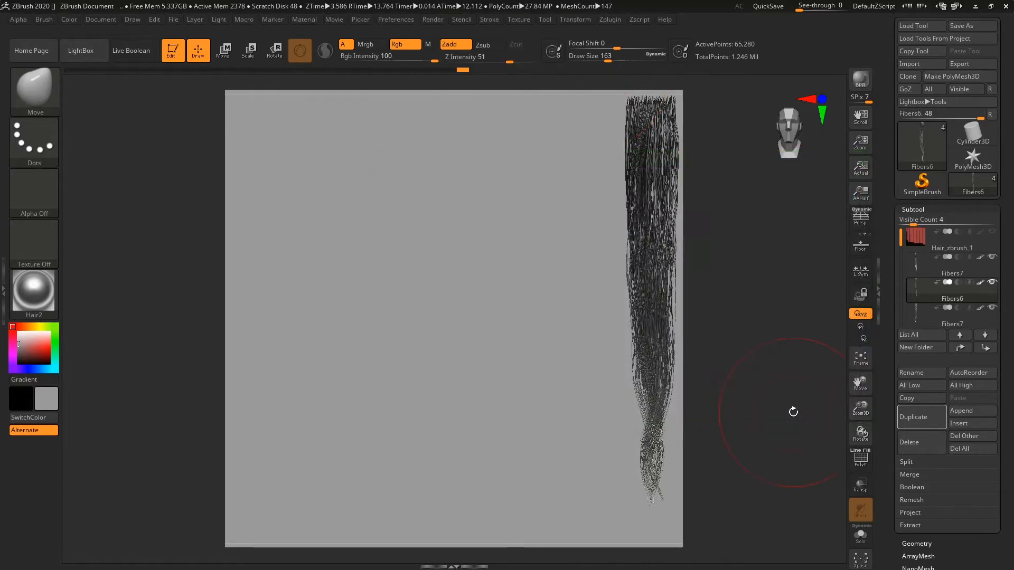
# Export the shaded map of the BPR render pass as an image file.
pyautogui.click(488, 19)
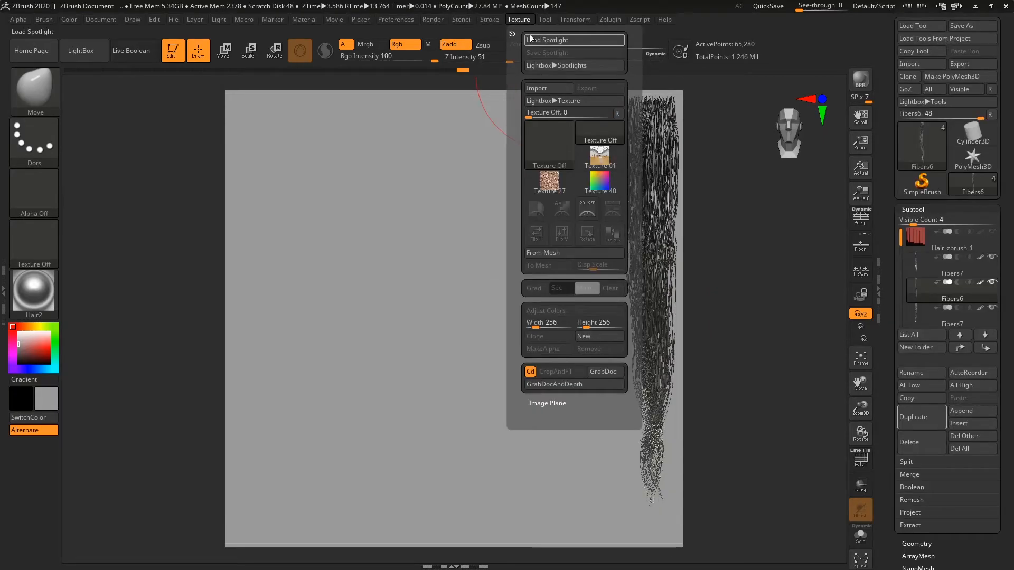
pyautogui.click(433, 20)
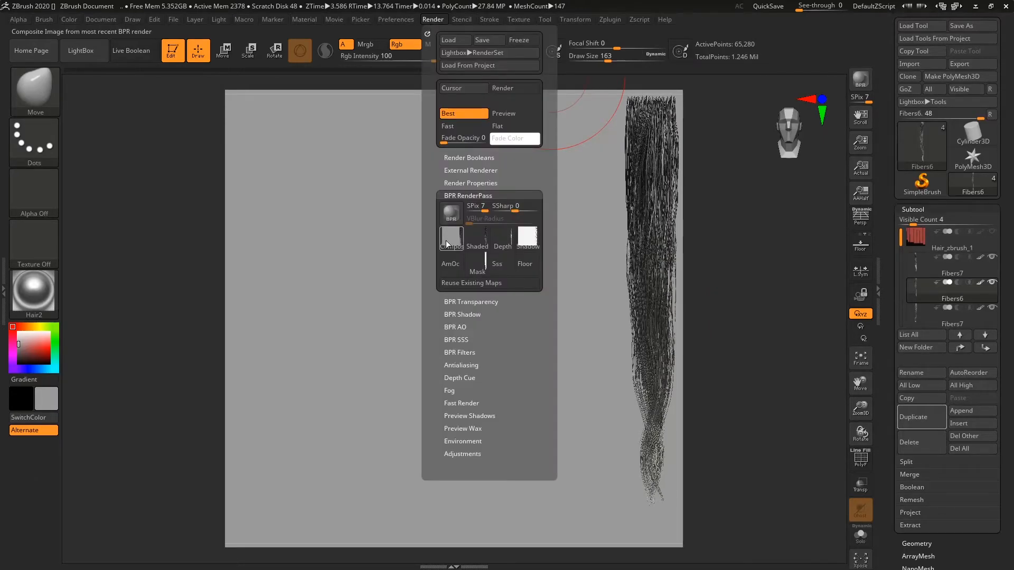
pyautogui.click(483, 240)
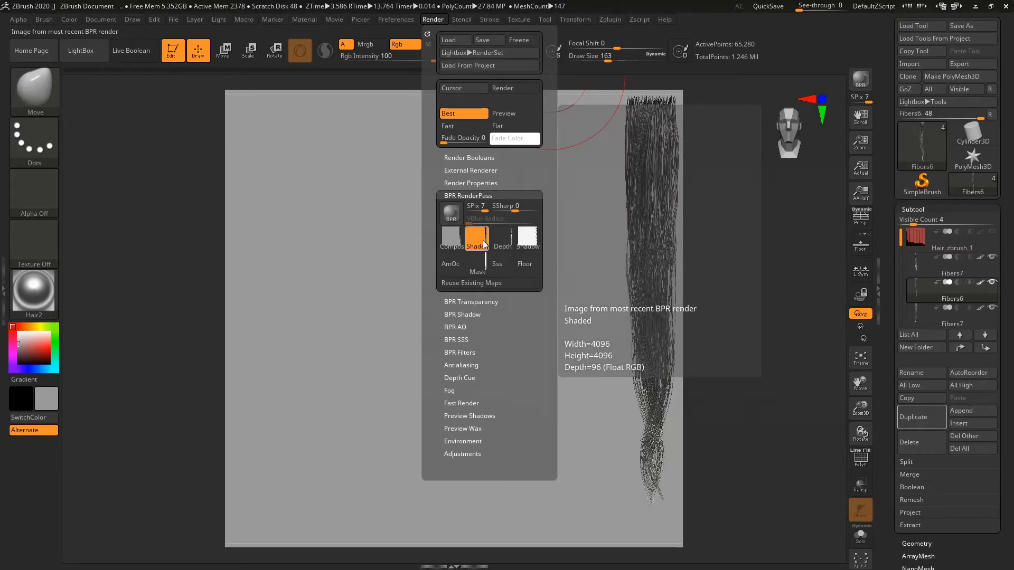
pyautogui.click(771, 416)
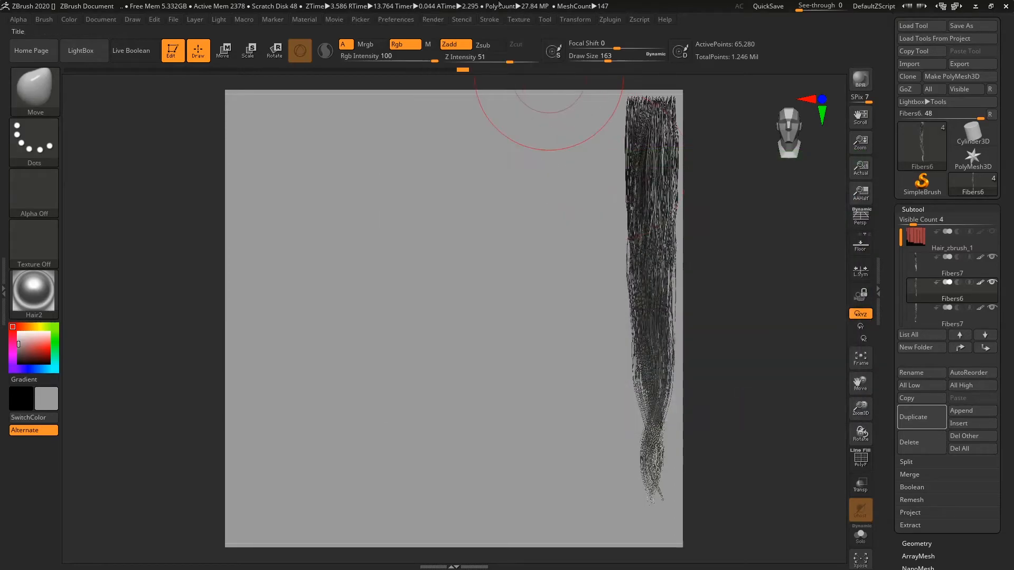
# Preview the composite, mask, depth and shadow maps of the BPR render pass.
pyautogui.click(436, 21)
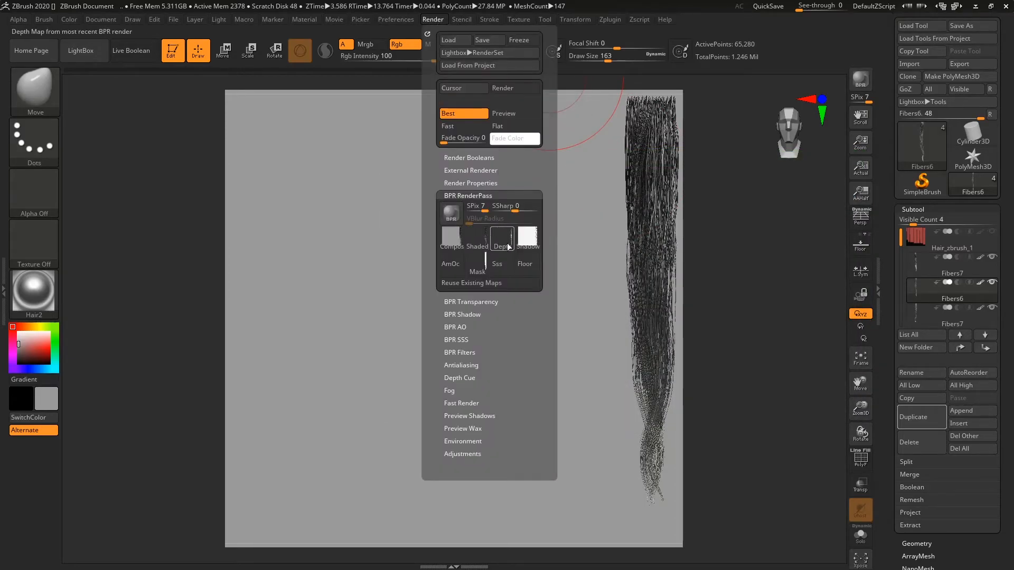
pyautogui.moveTo(442, 247)
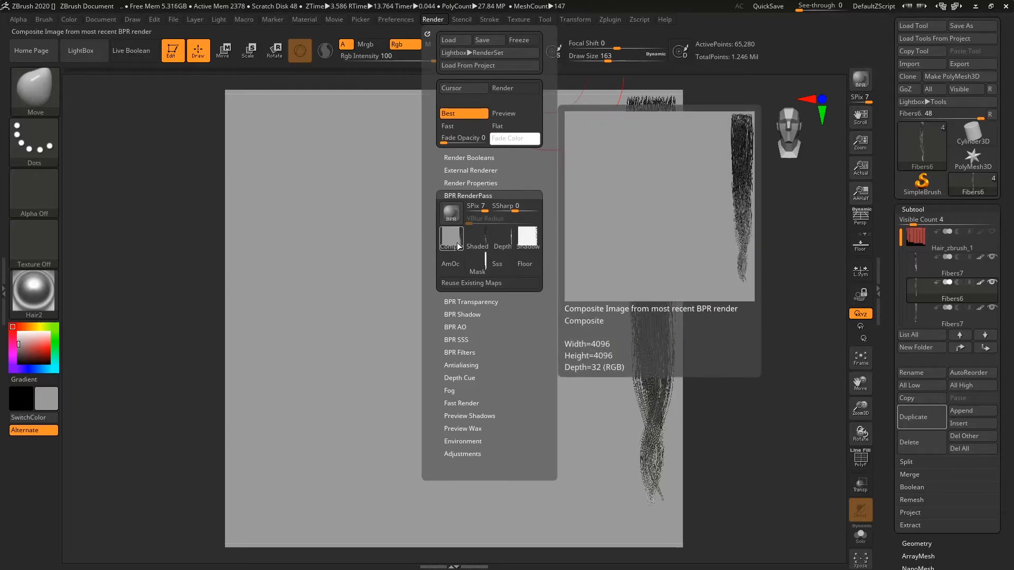
pyautogui.moveTo(482, 266)
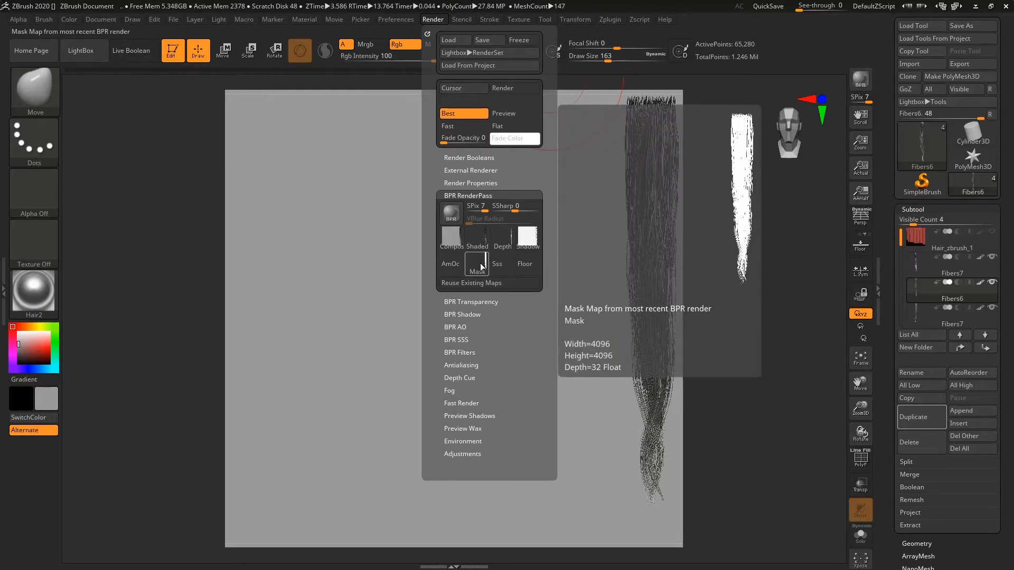
pyautogui.moveTo(505, 247)
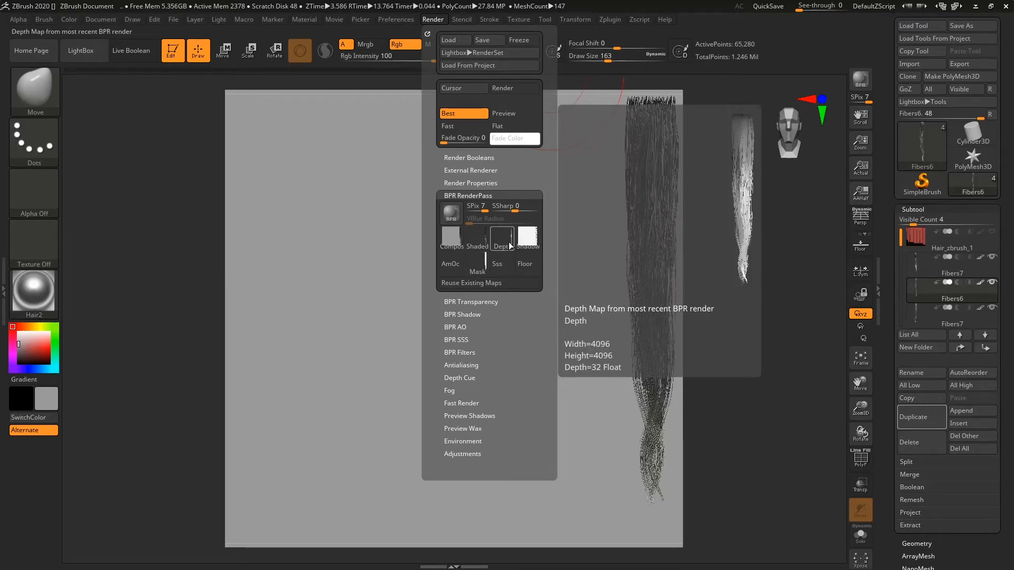
pyautogui.moveTo(535, 241)
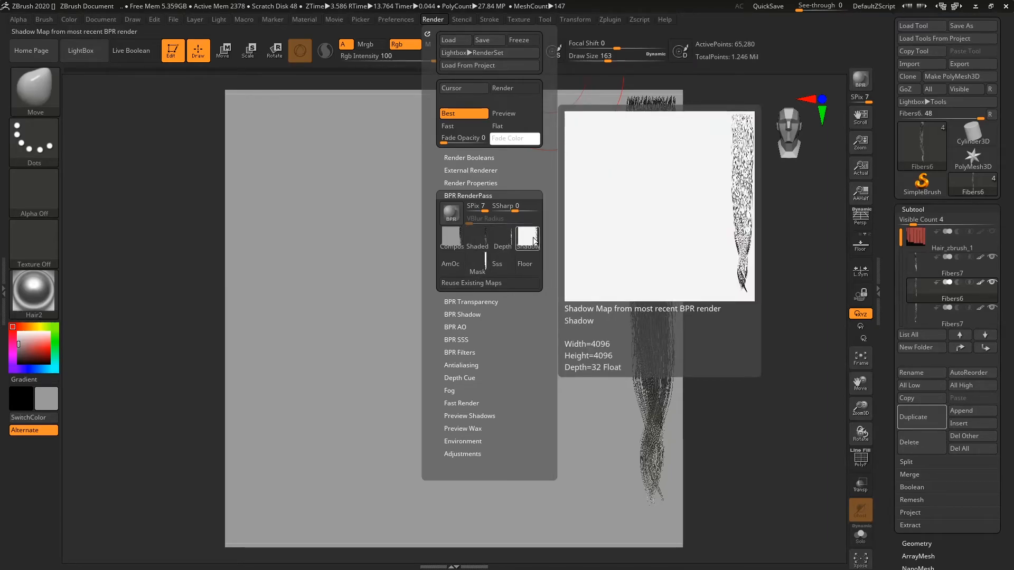
# Export the BPR depth and shadow maps as BPR_Depth and BPR_Shadow in Photoshop PSD format in the texturestest folder.
pyautogui.click(510, 244)
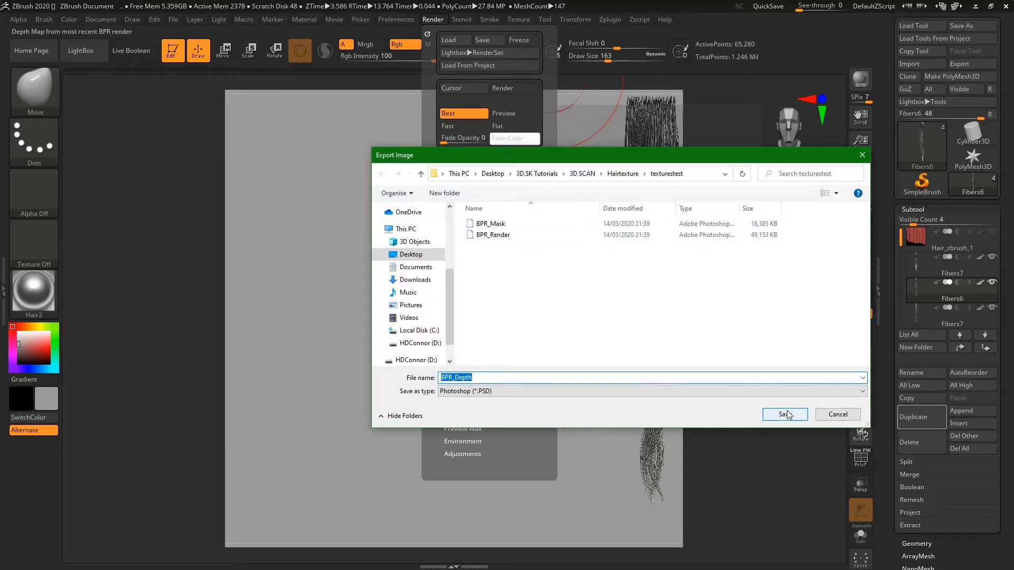
pyautogui.click(787, 415)
pyautogui.click(433, 19)
pyautogui.click(522, 234)
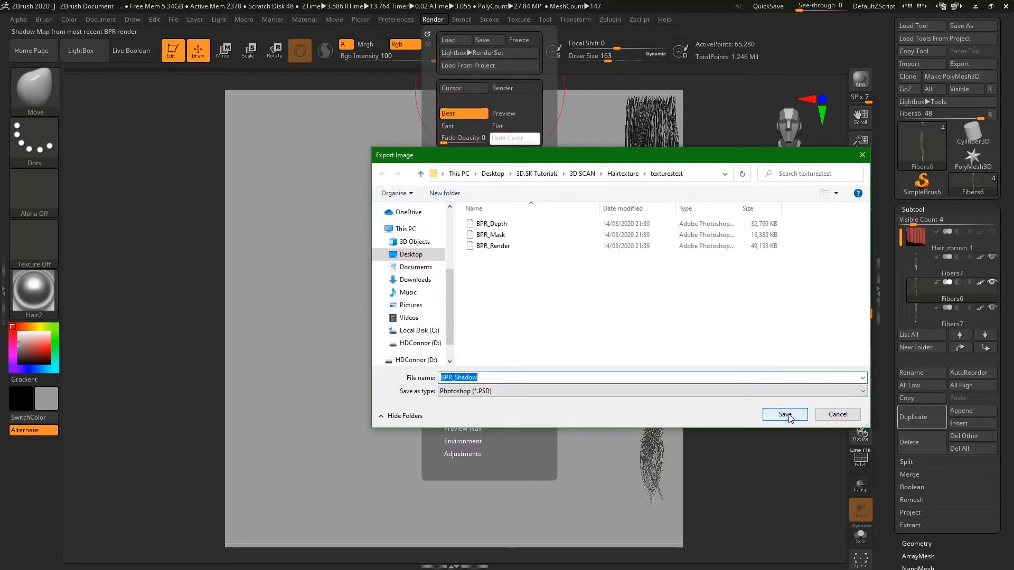
pyautogui.click(788, 416)
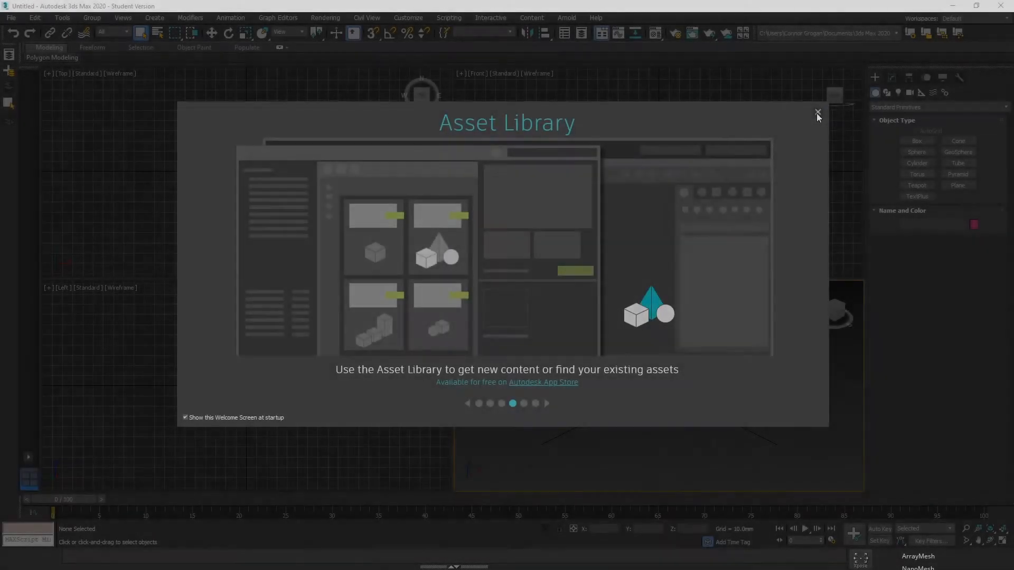
# Switch to 3ds Max, close the welcome screen and open the recent scene Hair Creation04.max.
pyautogui.click(819, 115)
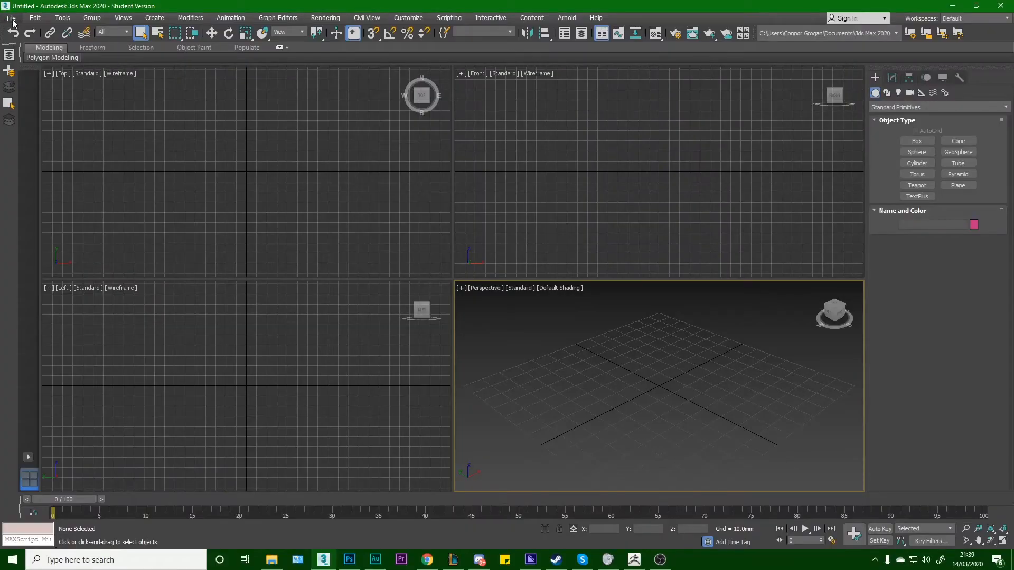
pyautogui.click(11, 18)
pyautogui.moveTo(61, 74)
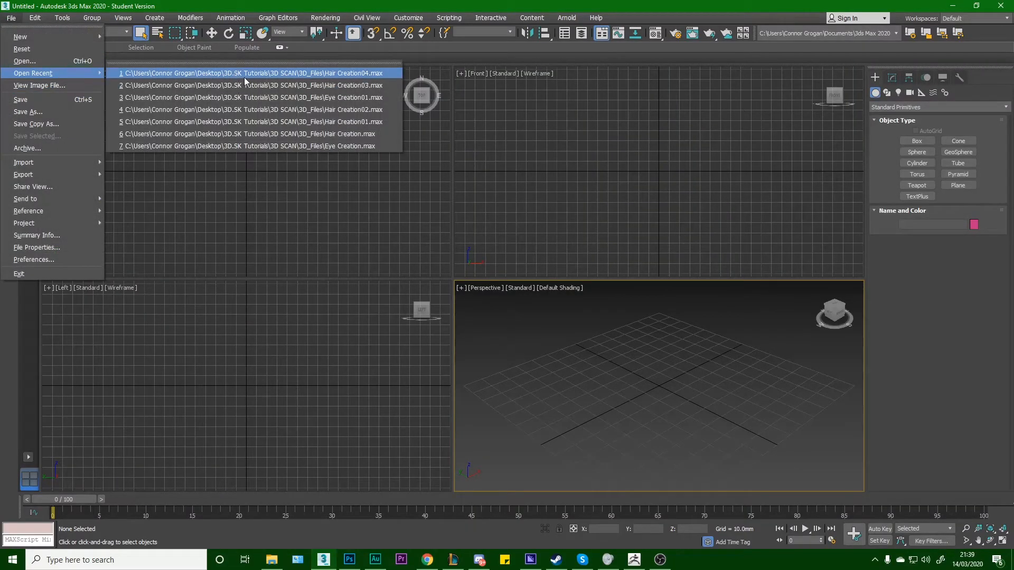
pyautogui.click(244, 75)
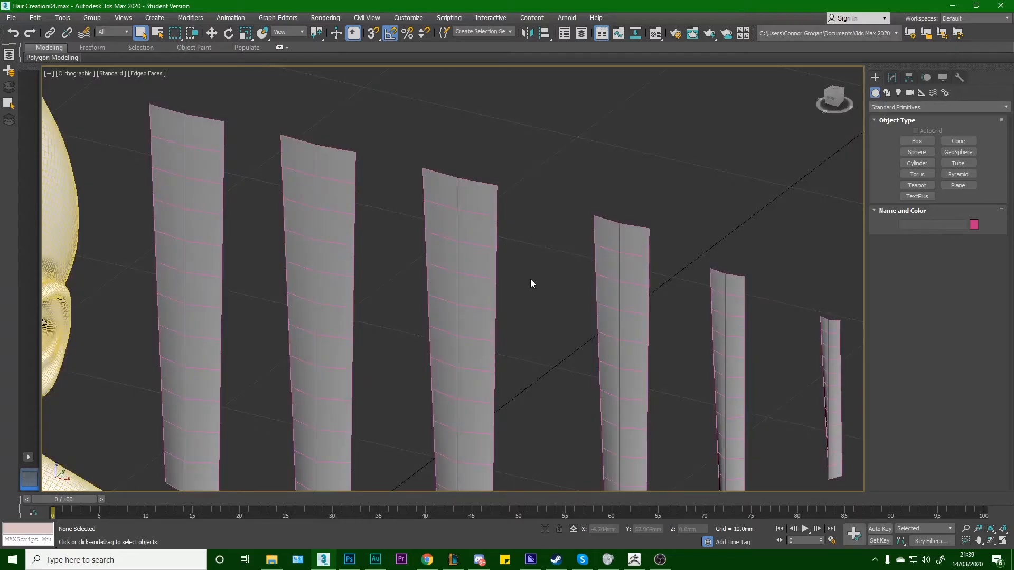
# Select the large hair card set apart from the row and activate the 02 - Default material in the Material Editor.
pyautogui.click(445, 220)
pyautogui.scroll(-4, 437, 195)
pyautogui.keyDown('alt'); pyautogui.moveTo(438, 196); pyautogui.dragTo(522, 224, button='middle'); pyautogui.keyUp('alt')
pyautogui.click(709, 252)
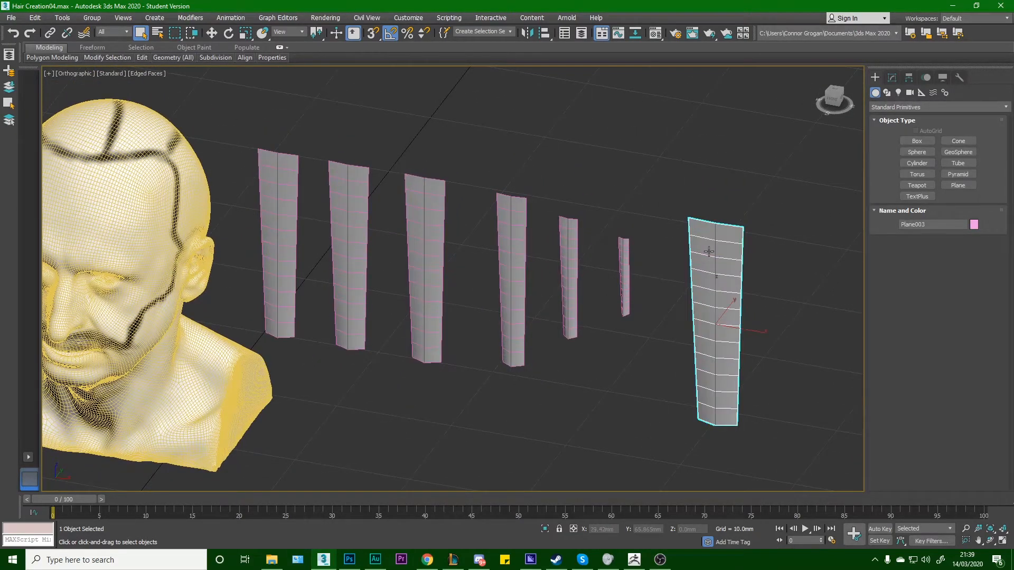
pyautogui.click(654, 37)
pyautogui.click(378, 156)
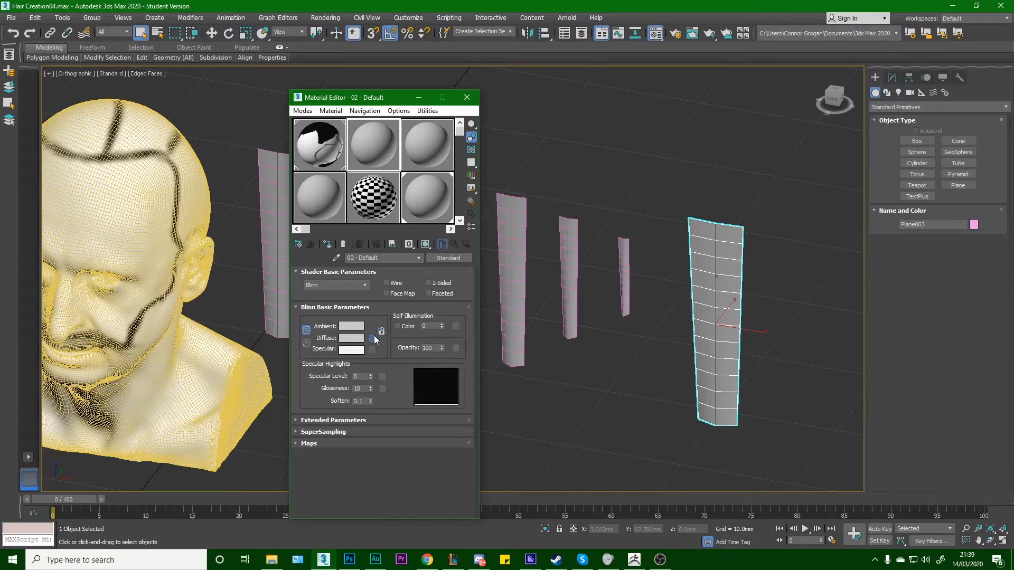
# Load BPR_Render.PSD from the Hairtexture texturestest folder as the material's diffuse bitmap with collapsed layers.
pyautogui.click(372, 338)
pyautogui.doubleClick(570, 196)
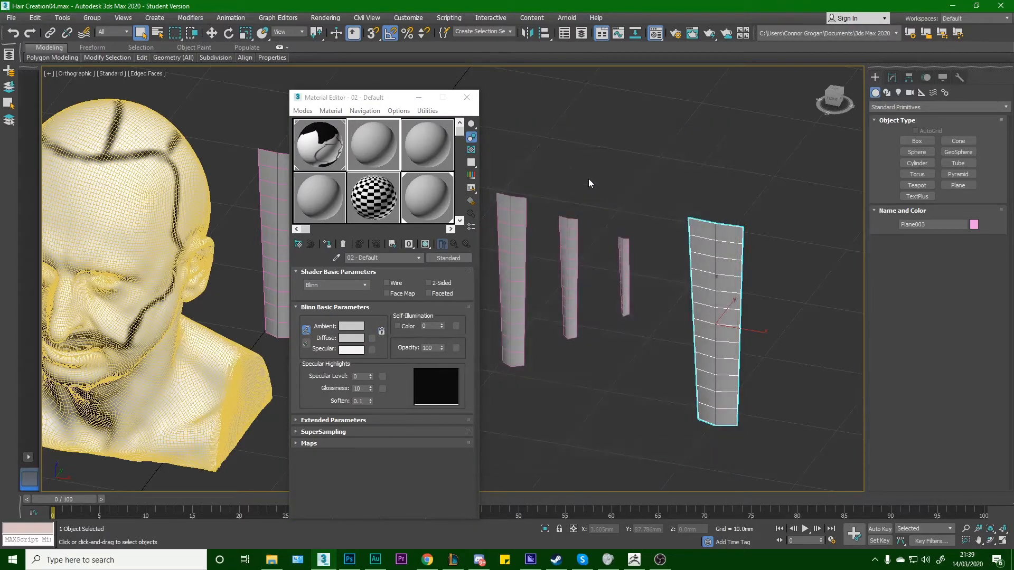
pyautogui.click(36, 82)
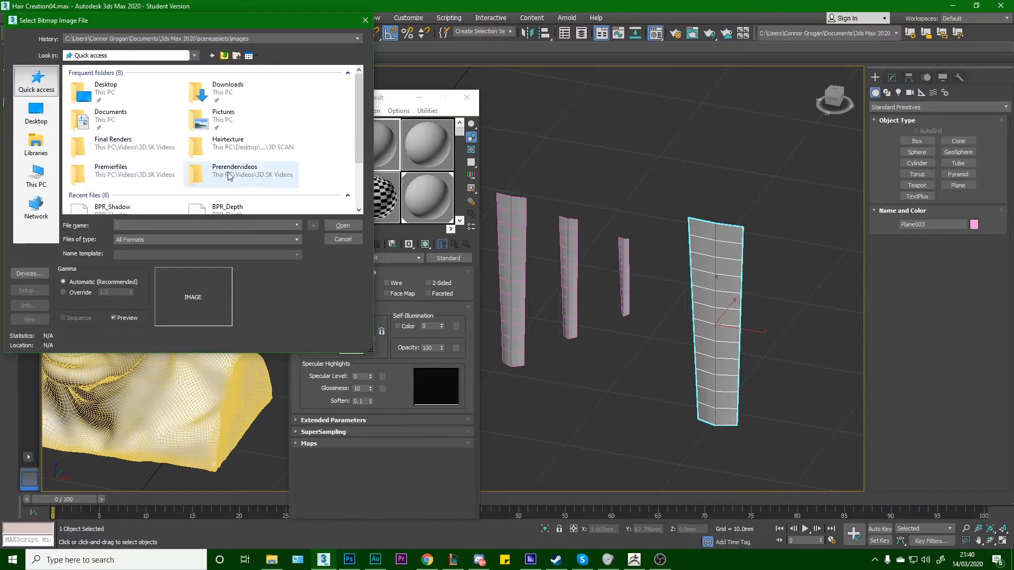
pyautogui.doubleClick(238, 149)
pyautogui.doubleClick(90, 107)
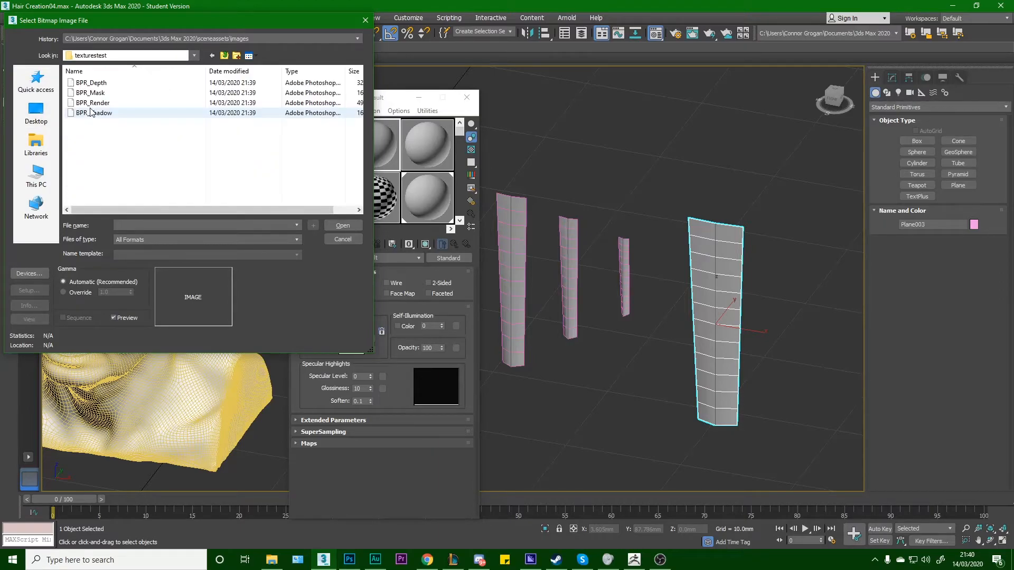
pyautogui.doubleClick(121, 102)
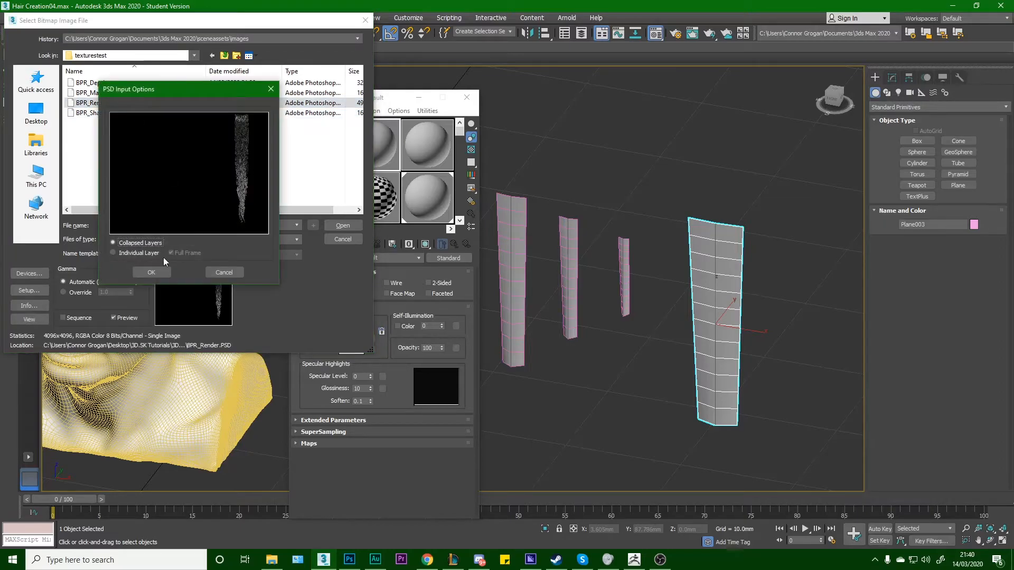
pyautogui.click(159, 268)
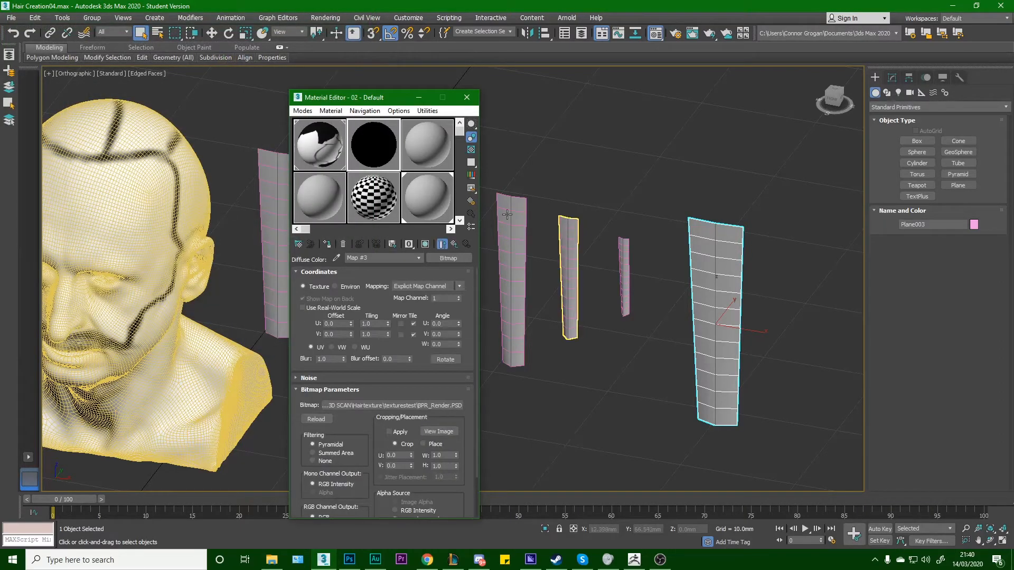
# Show the shaded BPR_Render material on the large hair card in the viewport and inspect it up close.
pyautogui.click(425, 244)
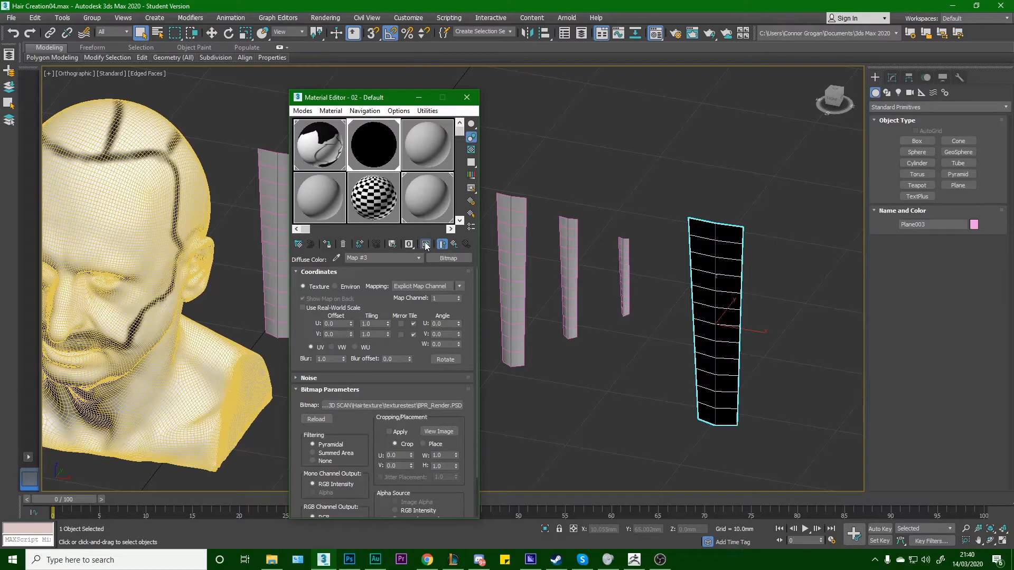
pyautogui.moveTo(717, 233); pyautogui.dragTo(618, 215, button='middle')
pyautogui.scroll(5, 620, 237)
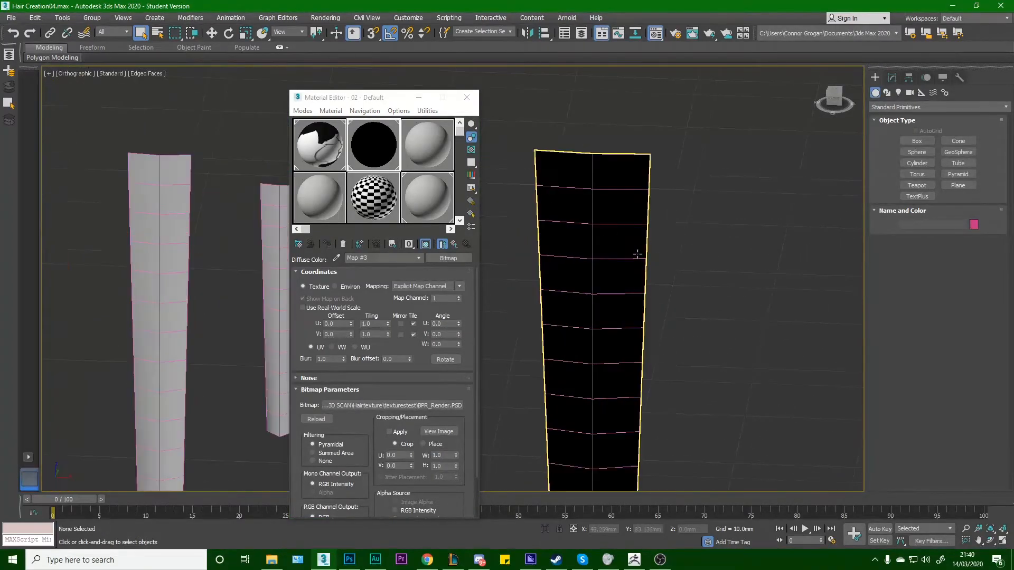
pyautogui.scroll(-5, 623, 270)
pyautogui.moveTo(623, 269)
pyautogui.keyDown('alt'); pyautogui.mouseDown(button='middle')
pyautogui.moveTo(750, 264)
pyautogui.moveTo(621, 265)
pyautogui.mouseUp(button='middle'); pyautogui.keyUp('alt')
# Reload the diffuse bitmap from BPR_Render.PSD, trying the gamma override before setting gamma back to Automatic.
pyautogui.click(428, 402)
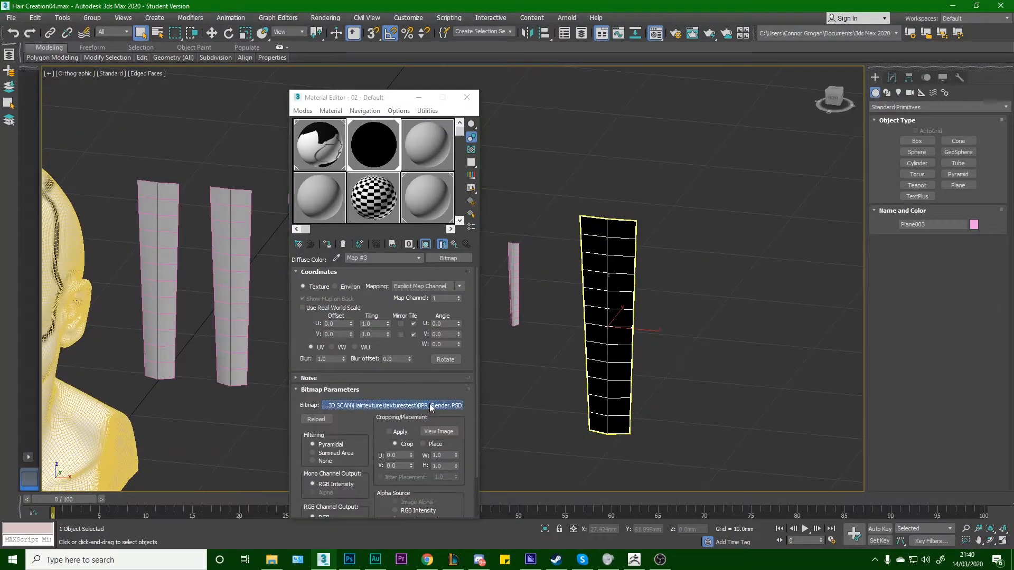
pyautogui.click(353, 396)
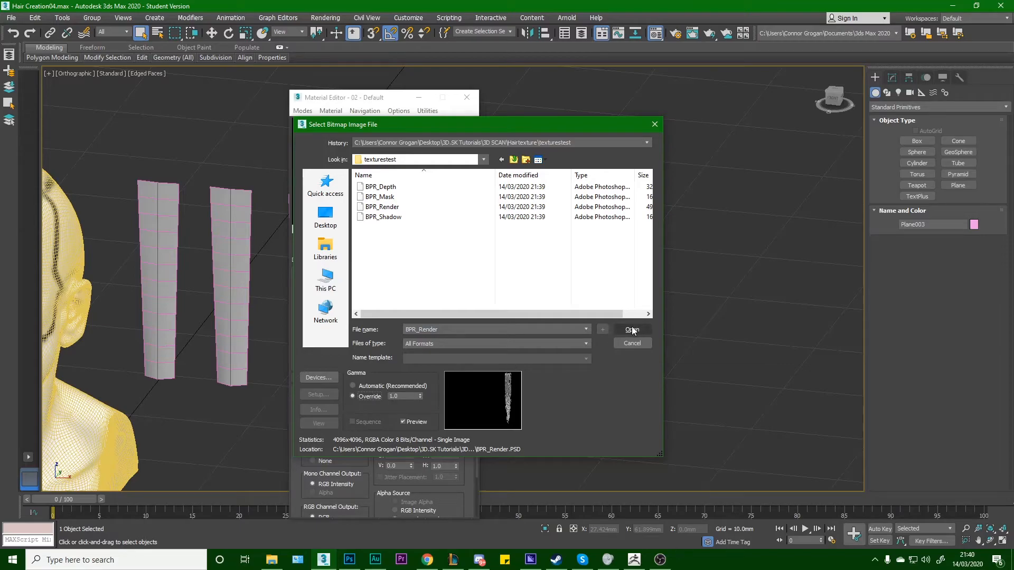
pyautogui.click(392, 387)
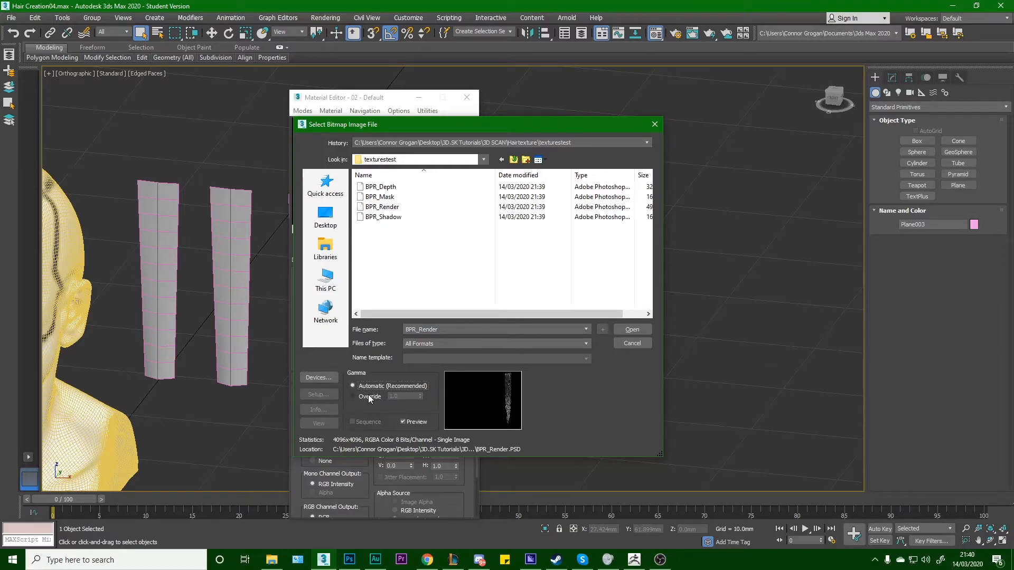
pyautogui.click(632, 329)
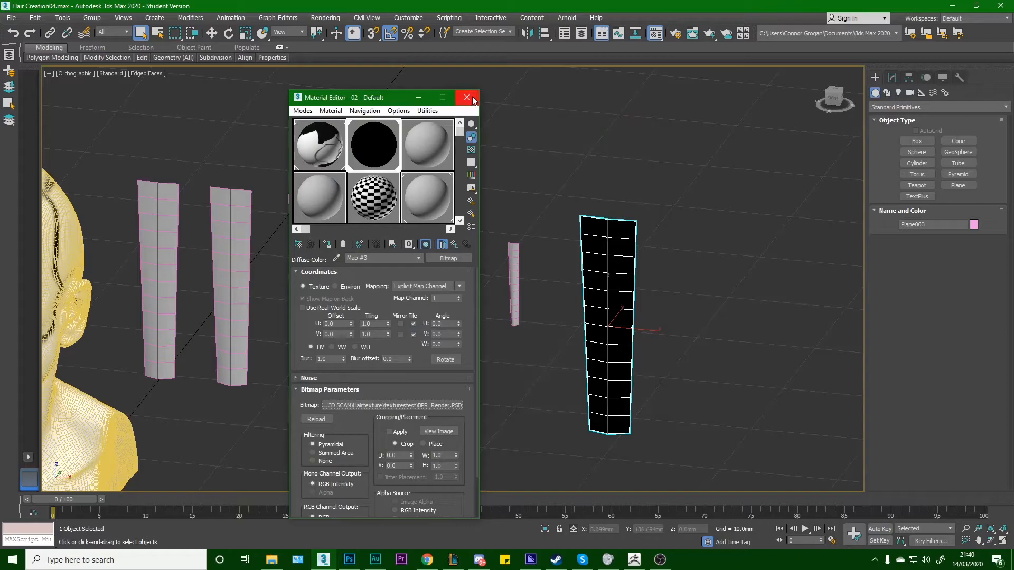
# Select the six hair cards in the row beside the head and assign the 02 - Default material to them.
pyautogui.scroll(-5, 607, 129)
pyautogui.click(510, 179)
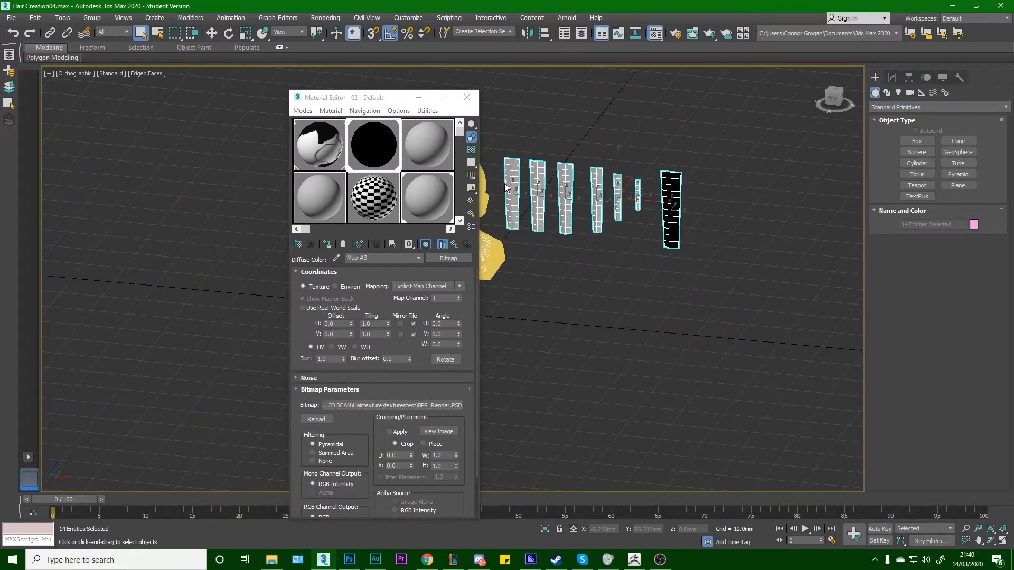
pyautogui.scroll(2, 503, 173)
pyautogui.keyDown('ctrl'); pyautogui.click(560, 174); pyautogui.keyUp('ctrl')
pyautogui.keyDown('ctrl'); pyautogui.click(590, 180); pyautogui.keyUp('ctrl')
pyautogui.keyDown('ctrl'); pyautogui.click(633, 191); pyautogui.keyUp('ctrl')
pyautogui.keyDown('ctrl'); pyautogui.click(666, 190); pyautogui.keyUp('ctrl')
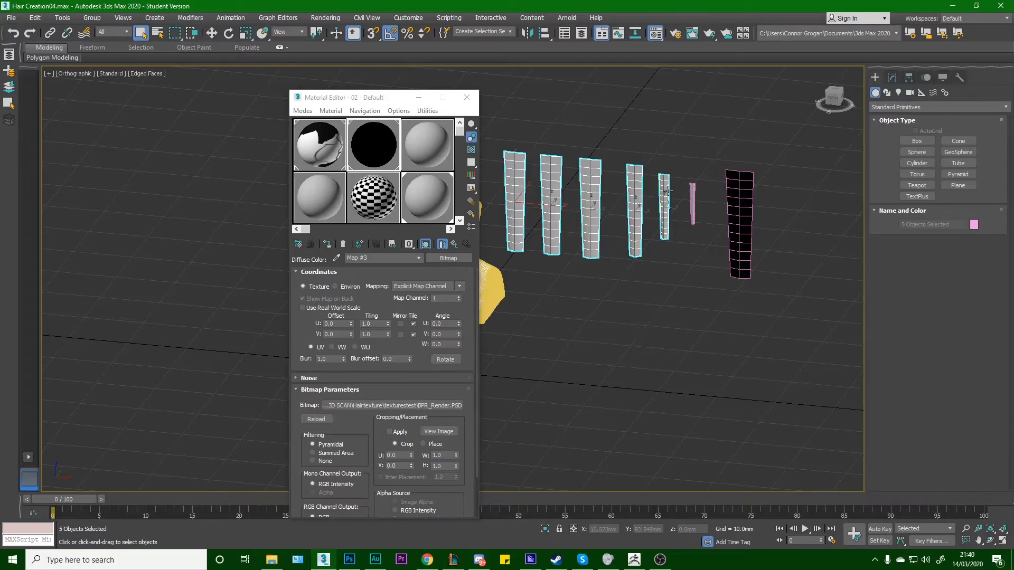
pyautogui.keyDown('ctrl'); pyautogui.click(694, 193); pyautogui.keyUp('ctrl')
pyautogui.scroll(3, 706, 194)
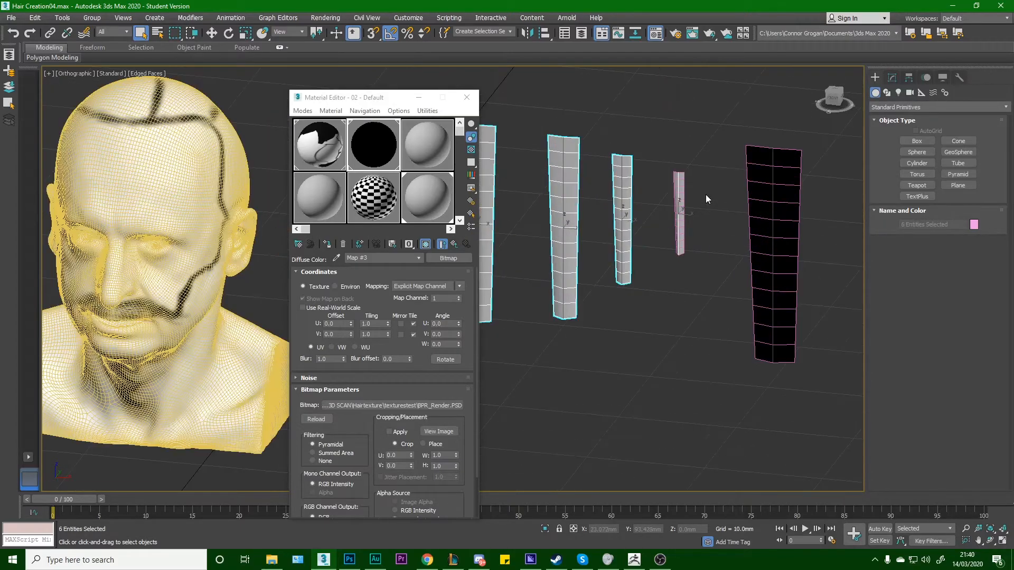
pyautogui.click(327, 244)
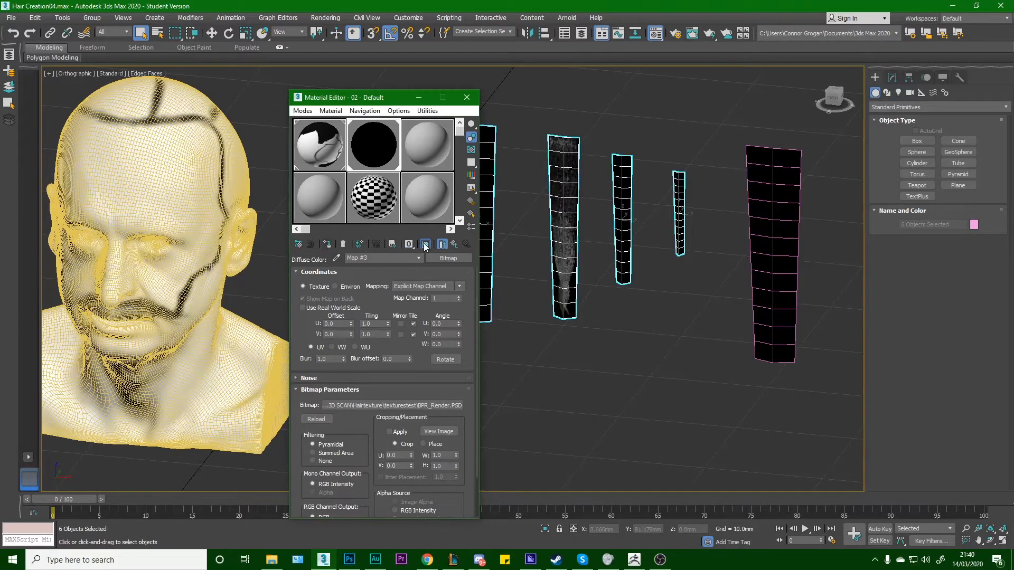
# Deselect the hair cards and set the viewport's display quality to High Quality.
pyautogui.click(606, 220)
pyautogui.scroll(6, 564, 195)
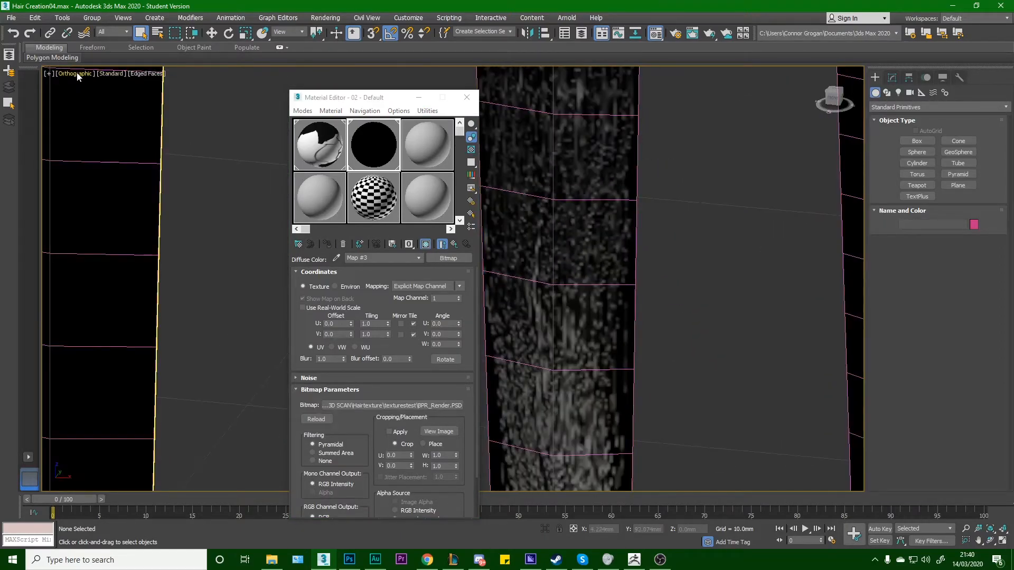
pyautogui.click(77, 76)
pyautogui.click(110, 75)
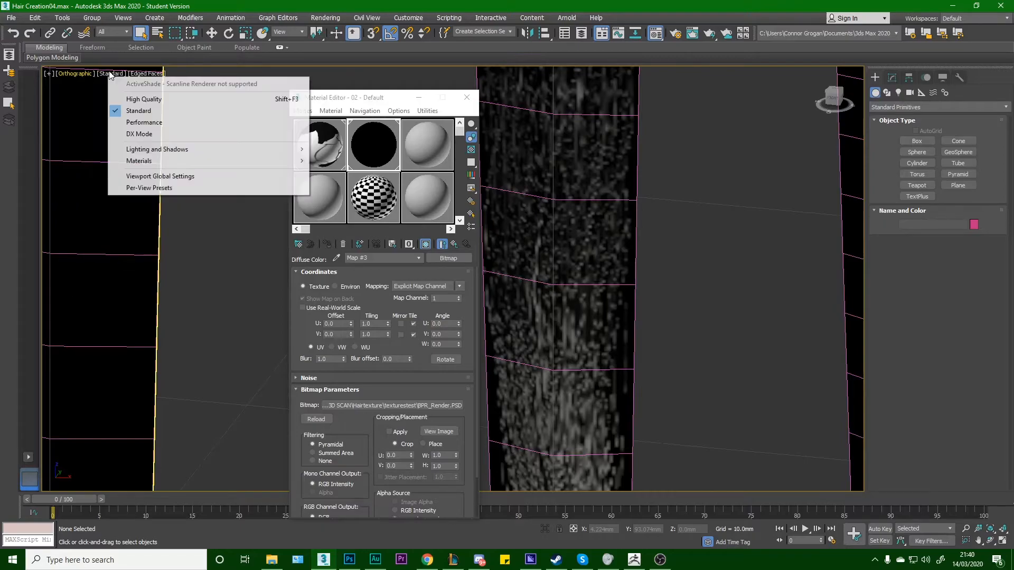
pyautogui.click(144, 98)
# Examine how the hair texture displays on the cards in the high-quality viewport, both up close and from farther away.
pyautogui.scroll(-4, 580, 211)
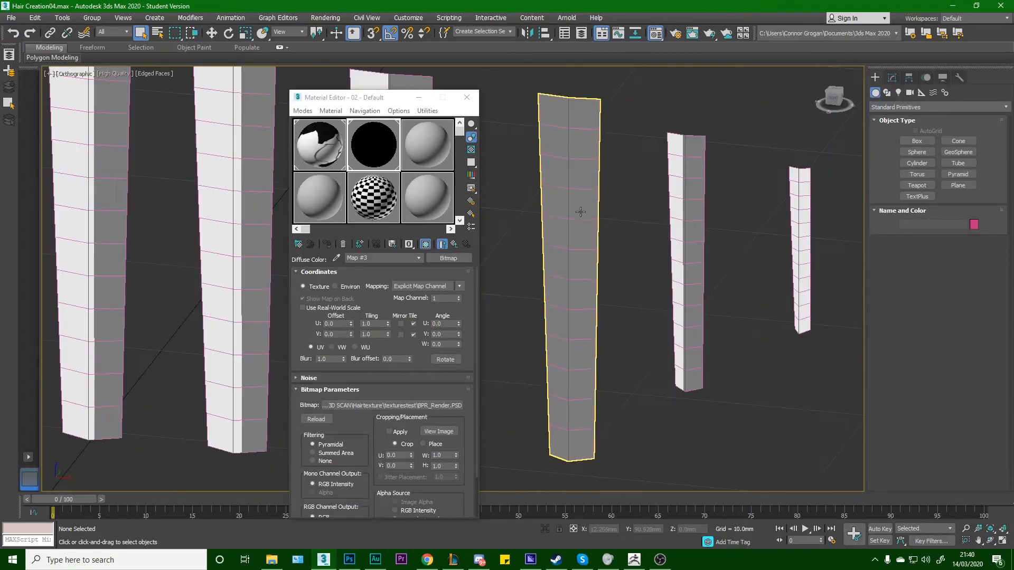
pyautogui.keyDown('alt'); pyautogui.moveTo(580, 211); pyautogui.dragTo(598, 214, button='middle'); pyautogui.keyUp('alt')
pyautogui.scroll(-5, 598, 214)
pyautogui.scroll(8, 596, 197)
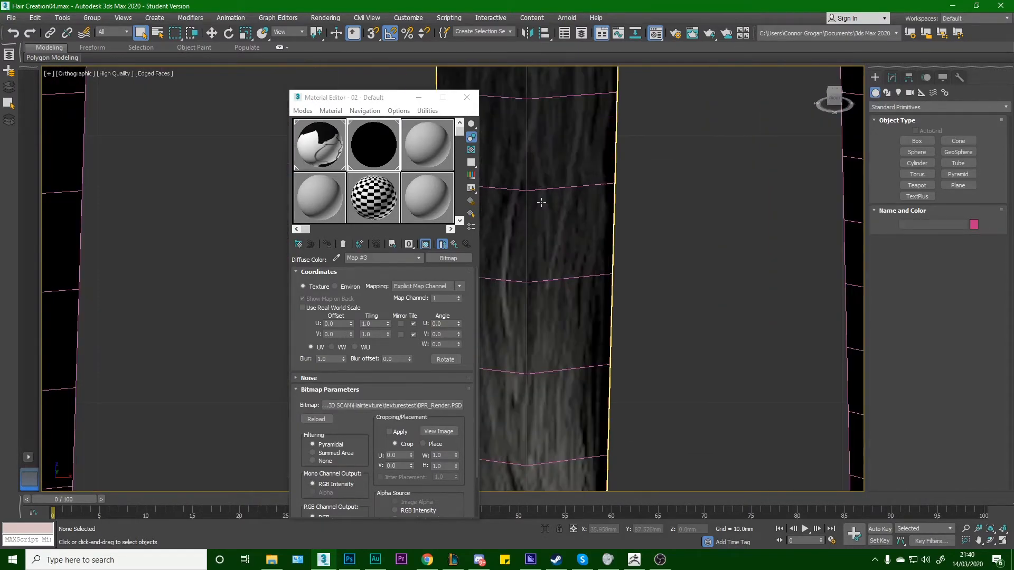
pyautogui.scroll(4, 547, 278)
pyautogui.scroll(-7, 546, 278)
pyautogui.moveTo(548, 280); pyautogui.dragTo(590, 261, button='middle')
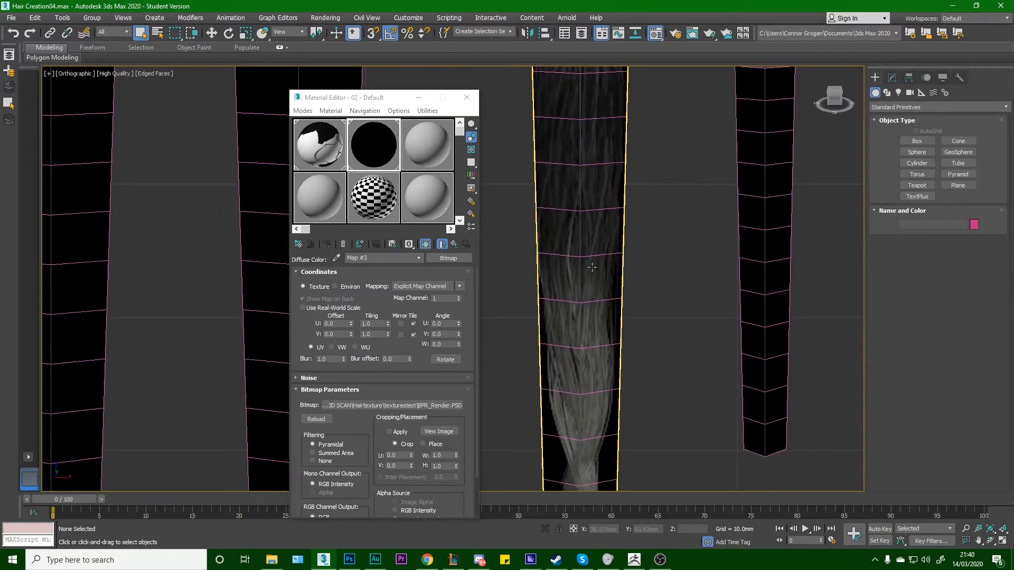
pyautogui.scroll(-3, 590, 260)
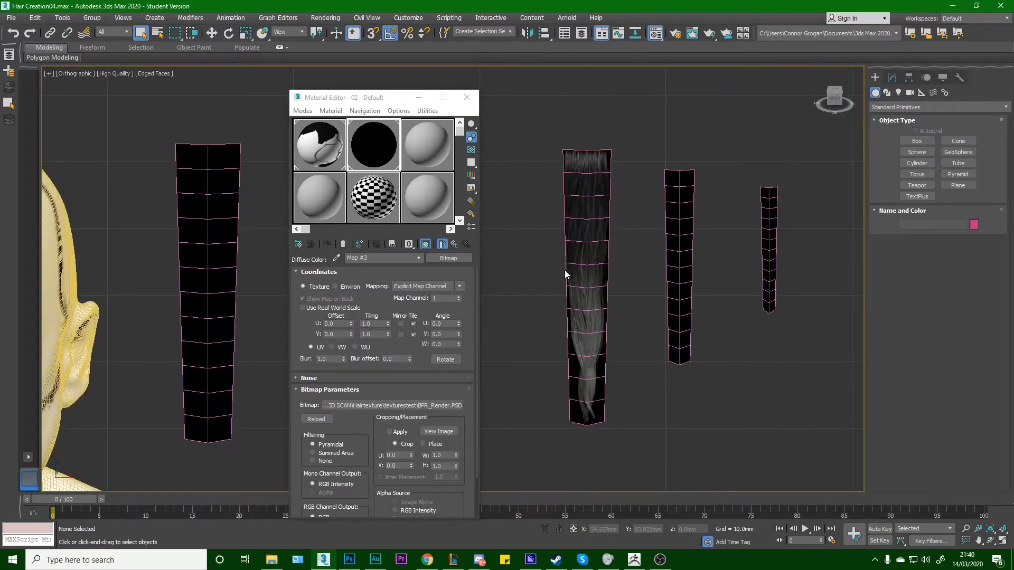
# Try to load BPR_Mask.PSD as a Bitmap in the opacity map of the 02 - Default material.
pyautogui.scroll(-2, 393, 379)
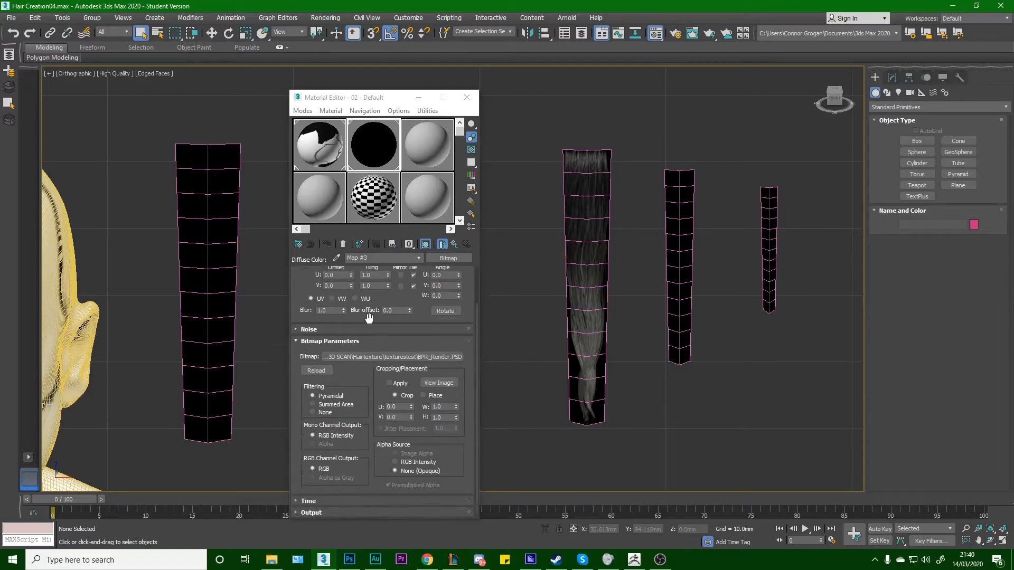
pyautogui.scroll(2, 375, 359)
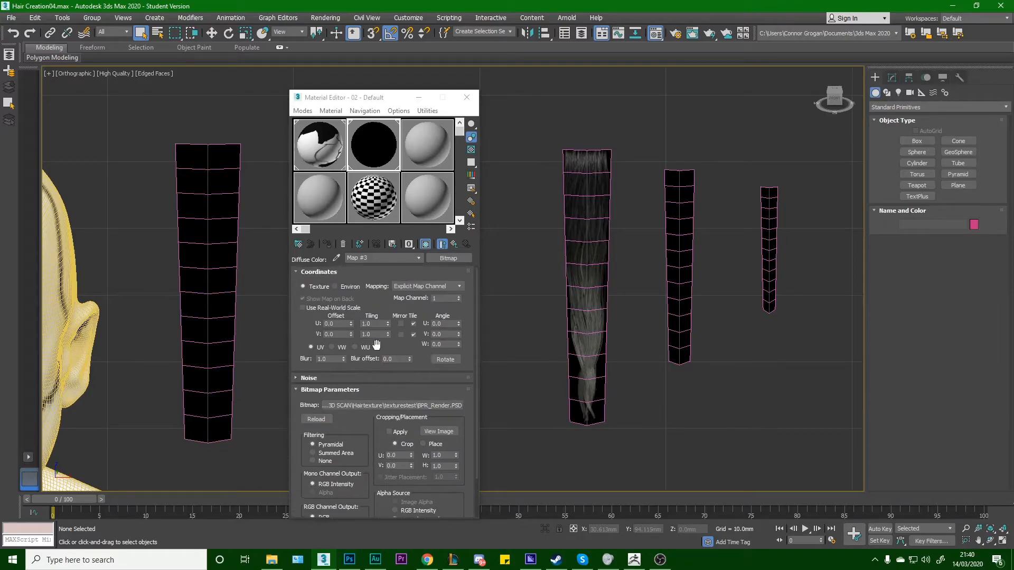
pyautogui.click(418, 258)
pyautogui.click(415, 266)
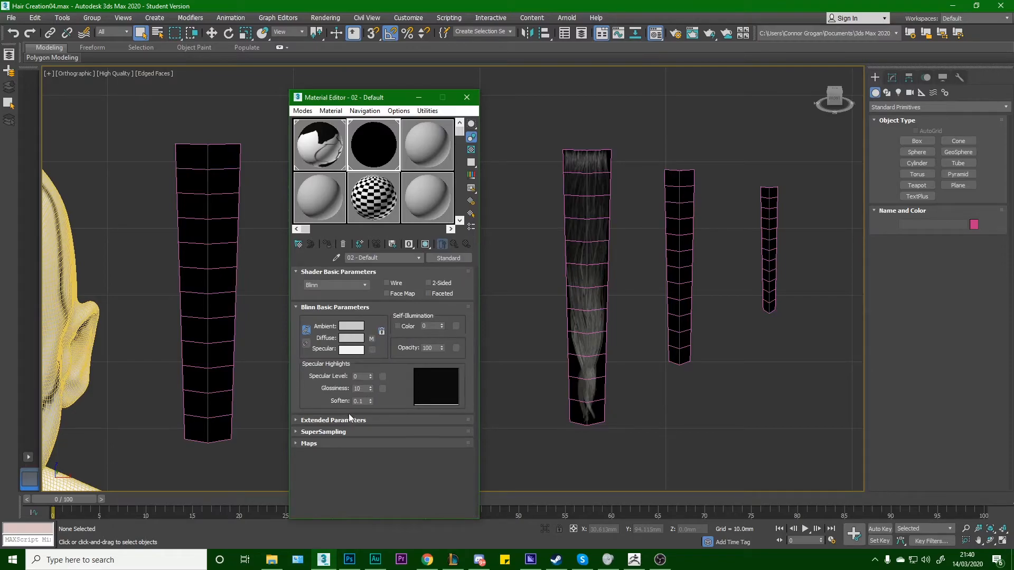
pyautogui.click(324, 442)
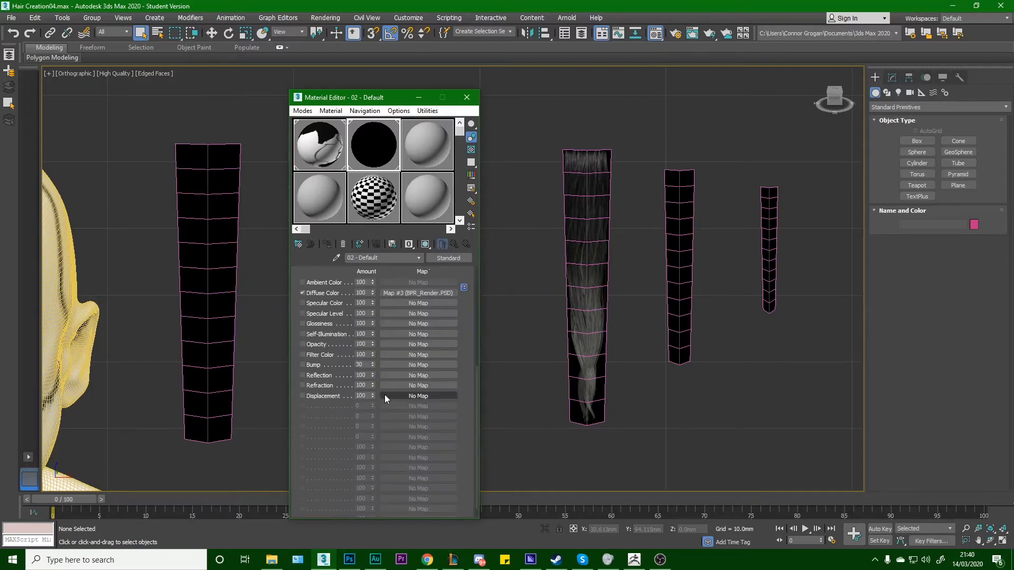
pyautogui.click(407, 345)
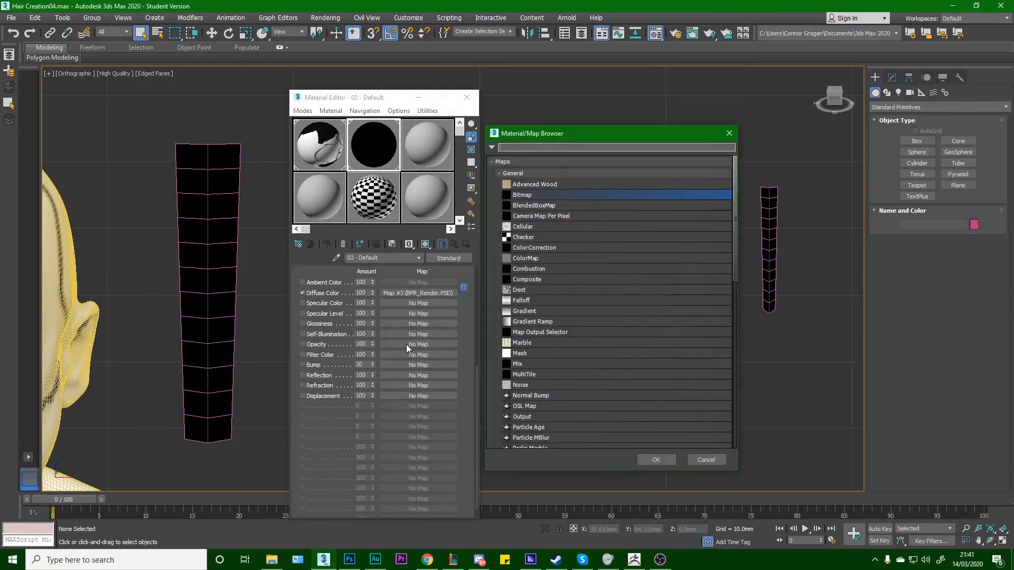
pyautogui.doubleClick(549, 196)
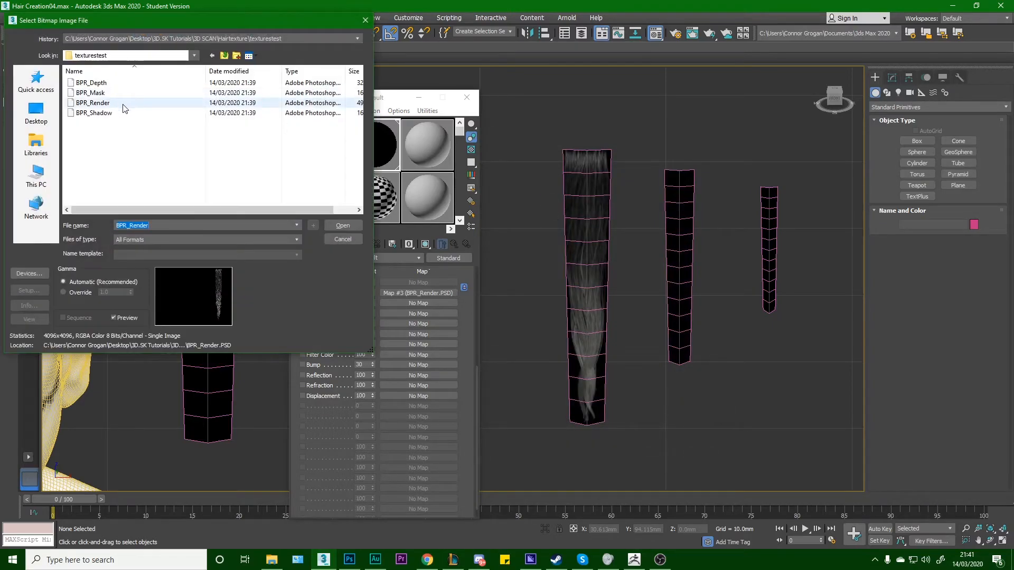
pyautogui.click(113, 93)
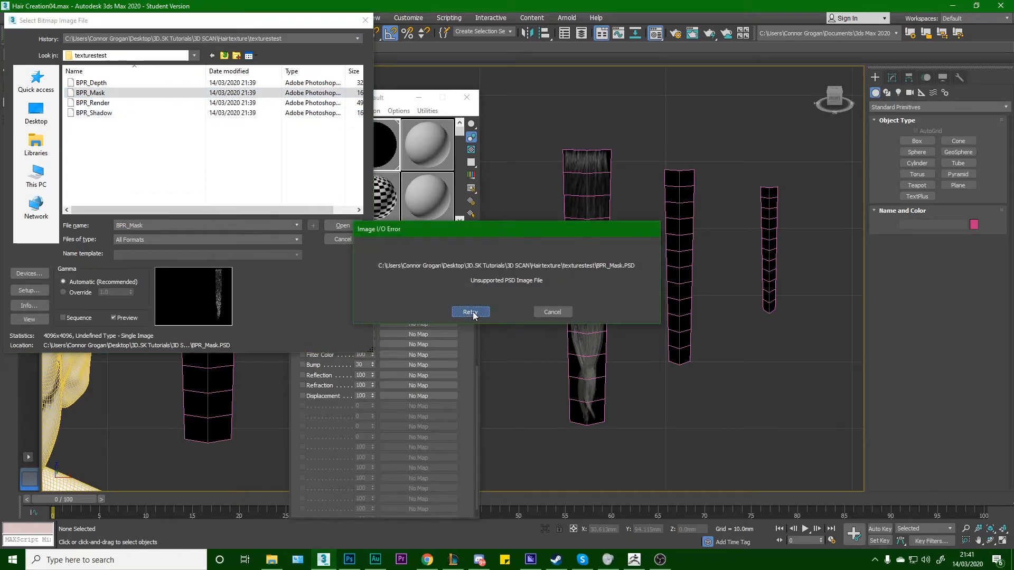
pyautogui.click(552, 312)
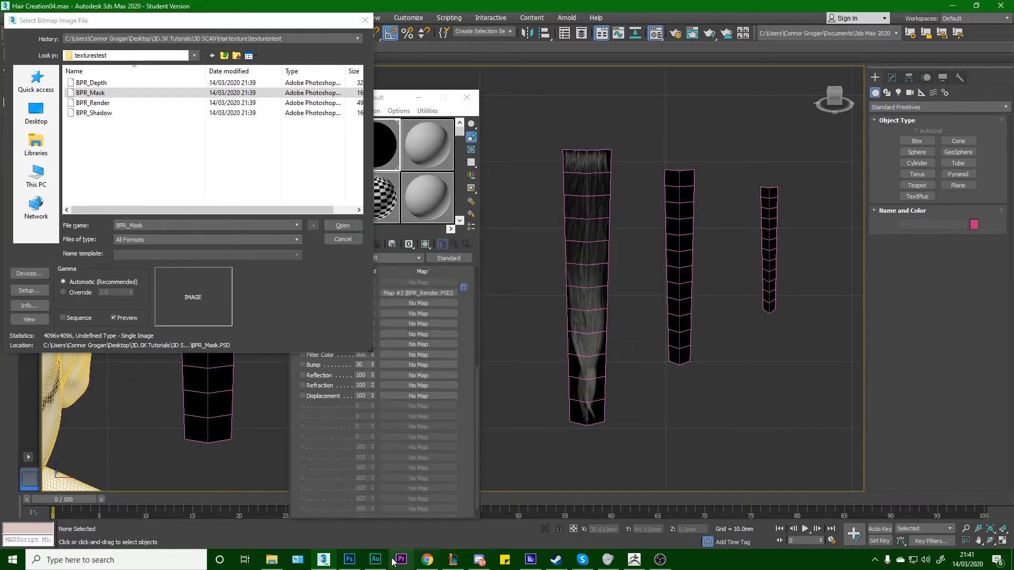
# Switch to ZBrush and export the BPR mask pass as BPR_Mask in BMP format to the texturestest folder.
pyautogui.click(634, 559)
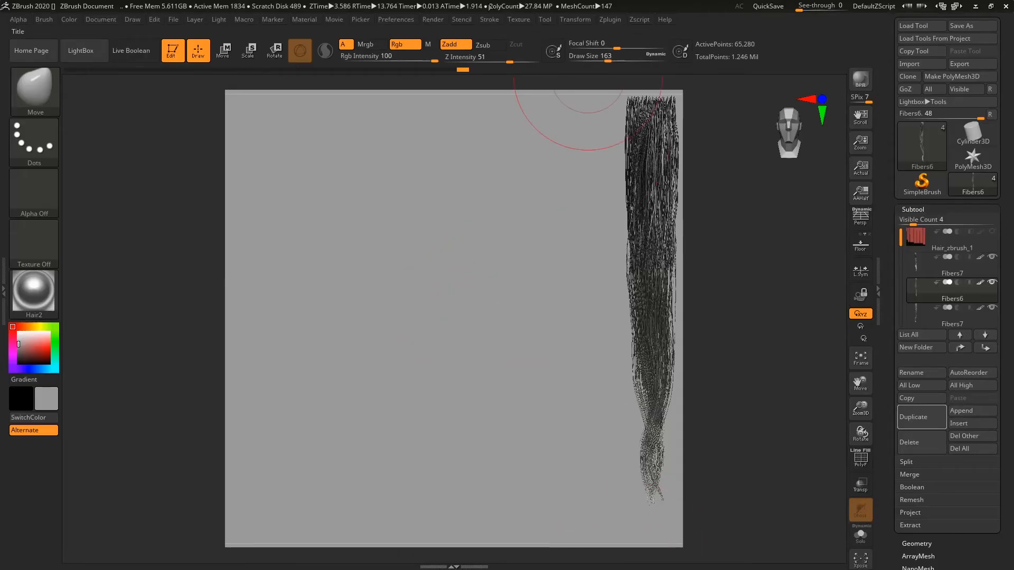
pyautogui.click(520, 19)
pyautogui.click(432, 19)
pyautogui.click(487, 268)
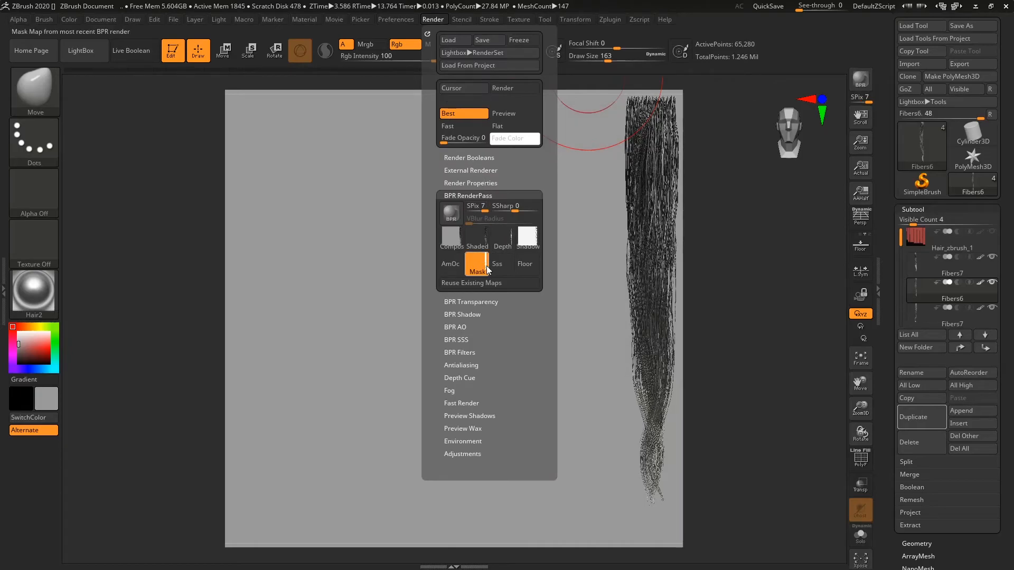
pyautogui.click(517, 393)
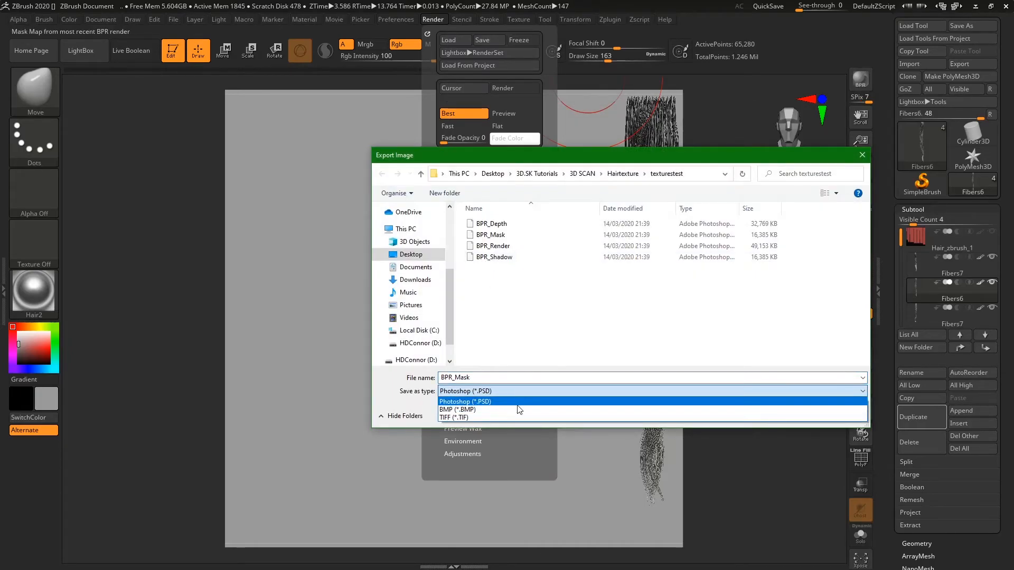
pyautogui.click(515, 410)
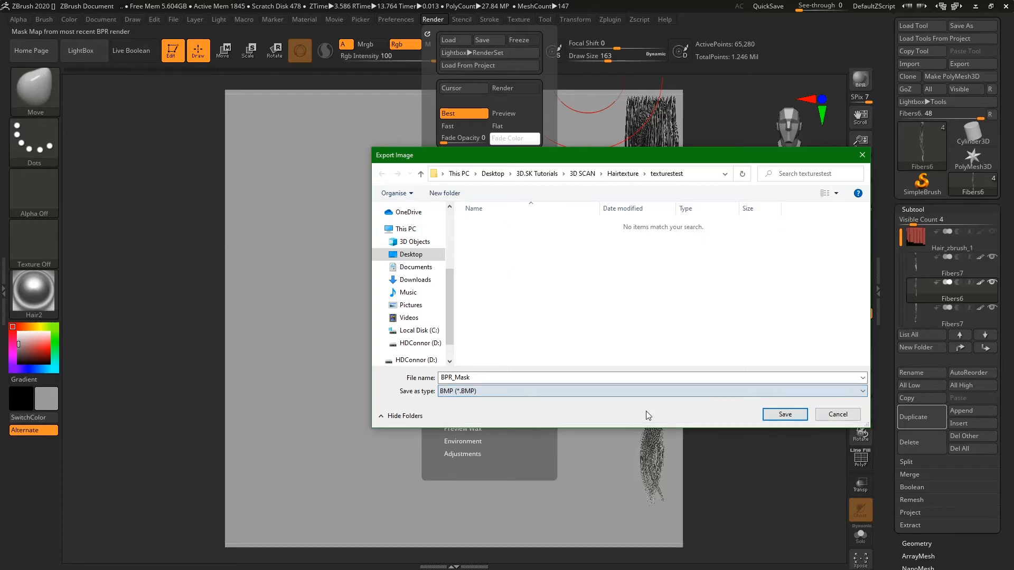
pyautogui.click(769, 413)
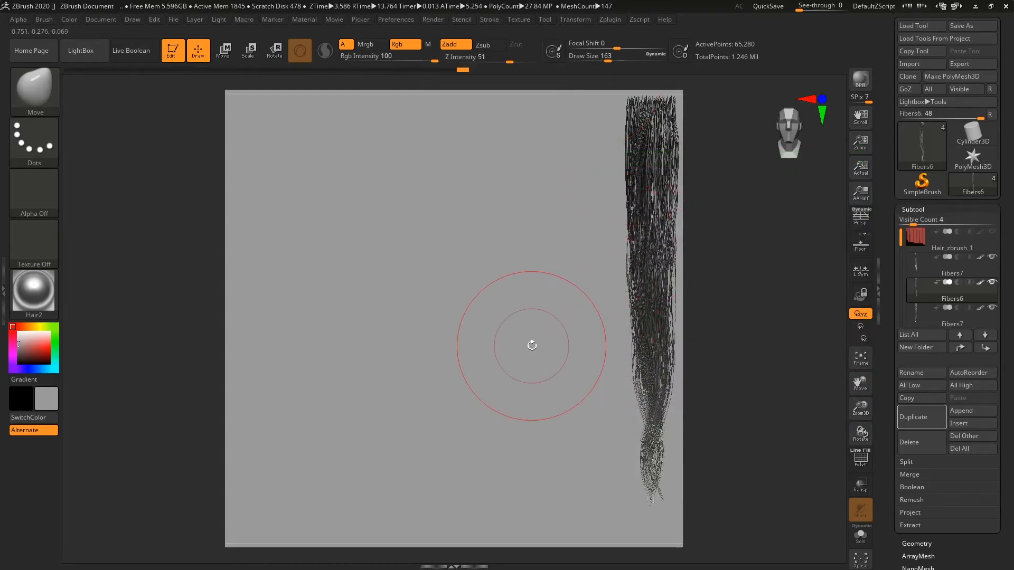
# Return to 3ds Max, load BPR_Mask.BMP as the material's opacity bitmap and show the map in the viewport.
pyautogui.press('super')
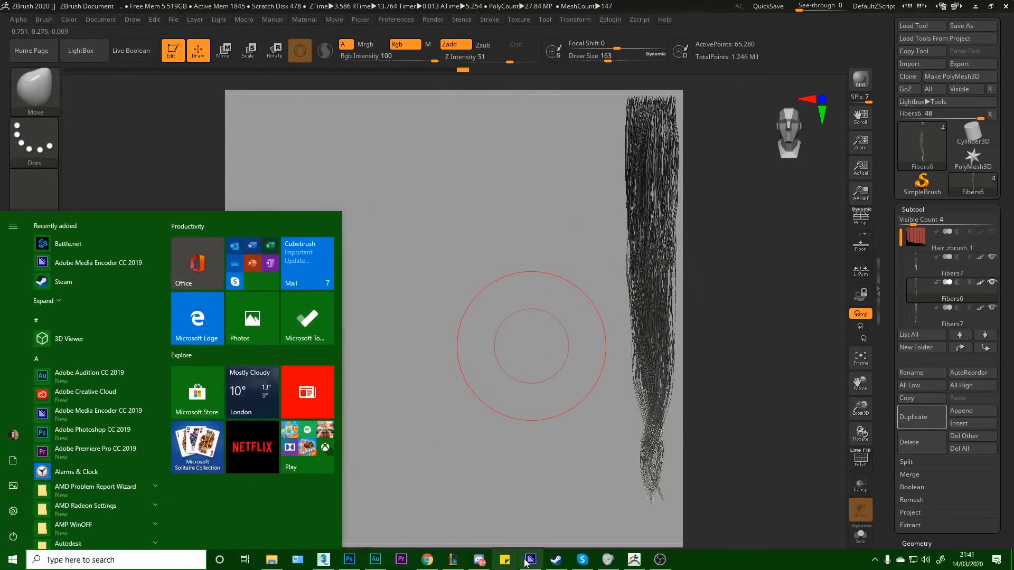
pyautogui.click(633, 561)
pyautogui.press('super')
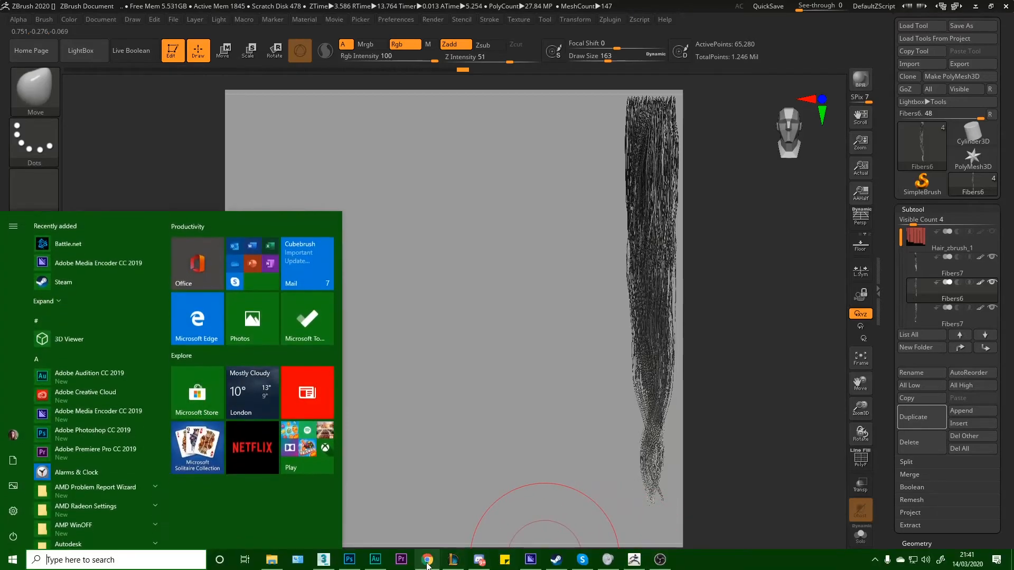
pyautogui.click(332, 560)
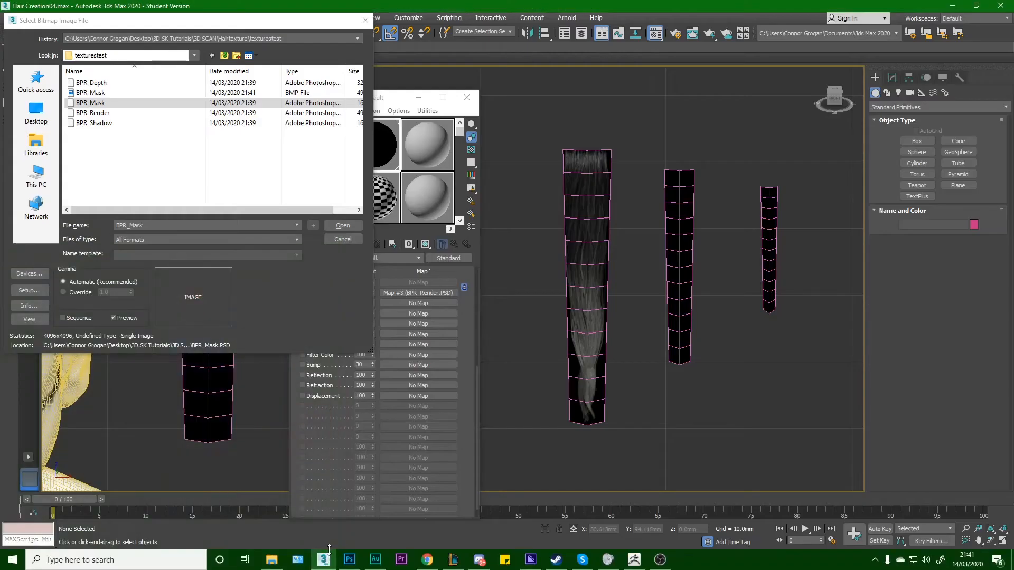
pyautogui.click(132, 92)
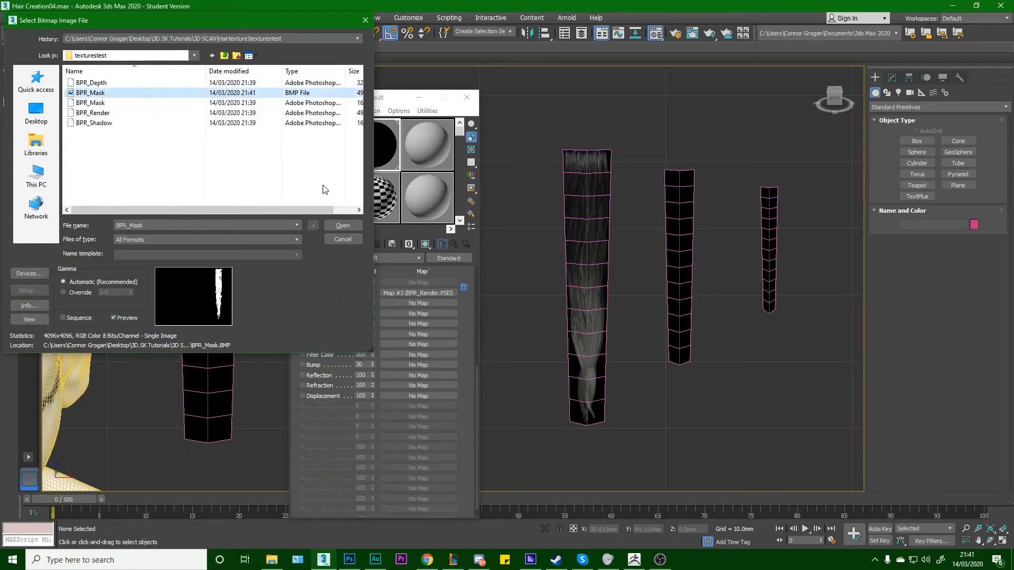
pyautogui.click(343, 225)
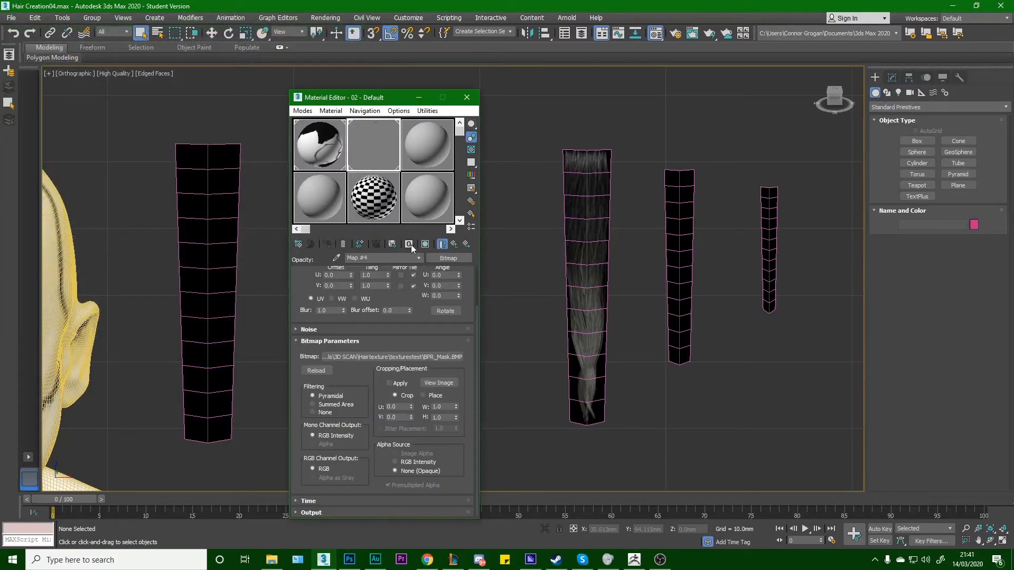
pyautogui.click(425, 243)
# Close the Material Editor and turn off edged faces to inspect the hair card with its opacity mask.
pyautogui.moveTo(608, 267); pyautogui.dragTo(593, 276, button='middle')
pyautogui.keyDown('alt'); pyautogui.moveTo(593, 276); pyautogui.dragTo(582, 278, button='middle'); pyautogui.keyUp('alt')
pyautogui.moveTo(651, 275); pyautogui.dragTo(866, 221, button='middle')
pyautogui.scroll(3, 599, 311)
pyautogui.scroll(2, 663, 293)
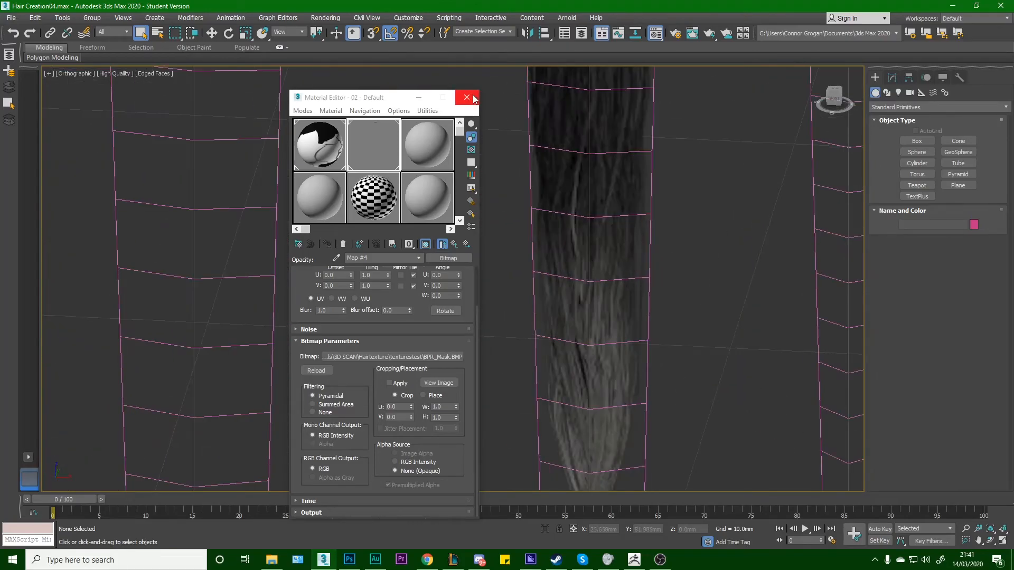
pyautogui.click(466, 97)
pyautogui.press('F4')
pyautogui.scroll(-3, 554, 246)
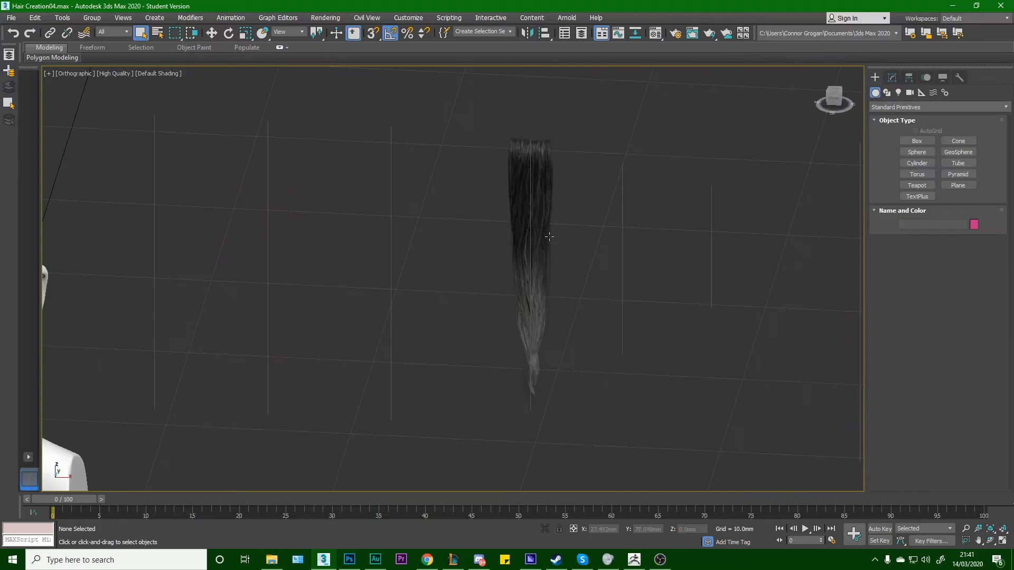
pyautogui.scroll(-2, 555, 245)
pyautogui.scroll(5, 574, 216)
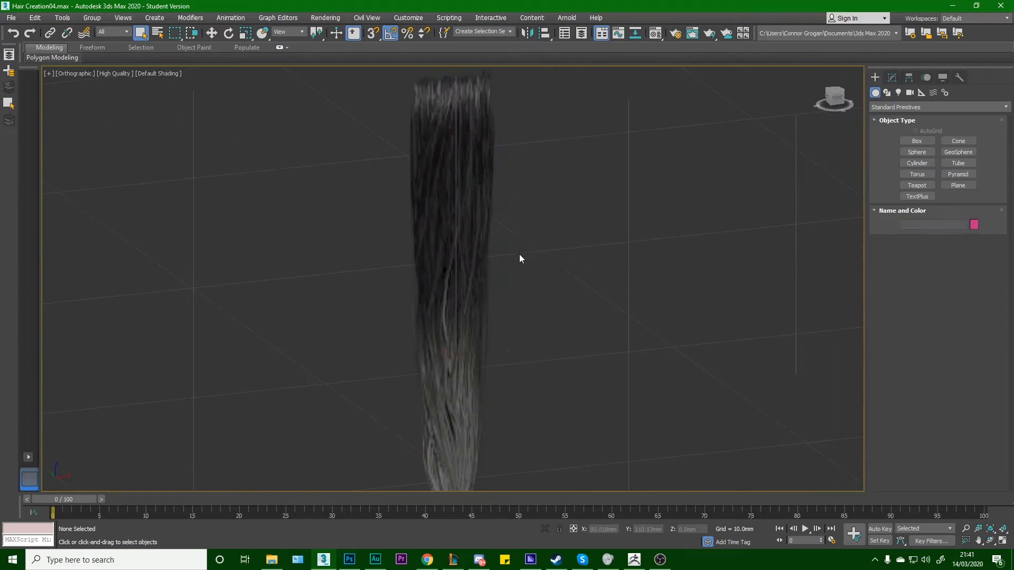
pyautogui.scroll(4, 562, 247)
pyautogui.scroll(-4, 468, 179)
# Raise the viewport's maximum display resolution for texture maps, viewport background and baked procedural maps, and apply the configuration.
pyautogui.click(468, 179)
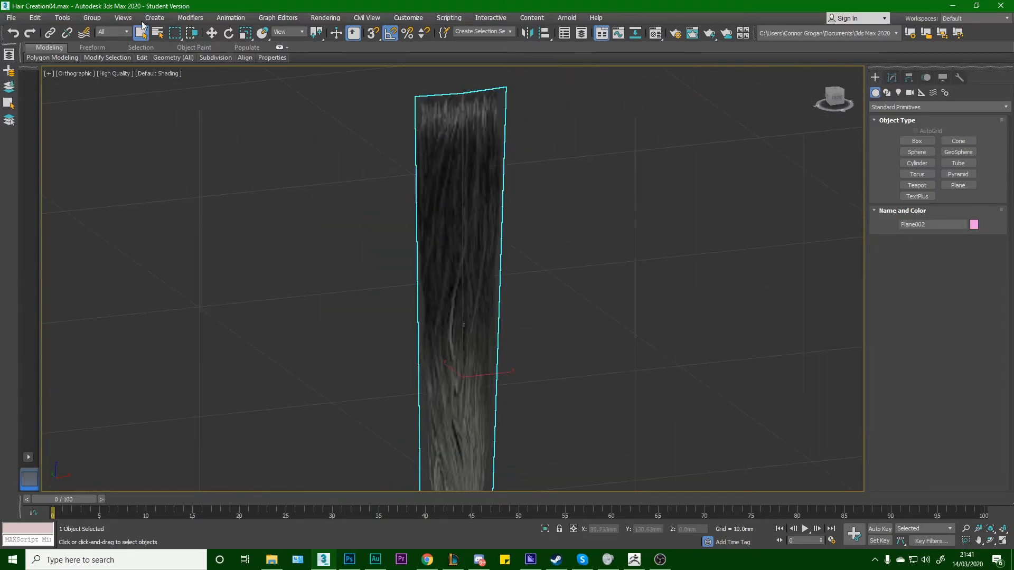
pyautogui.click(123, 18)
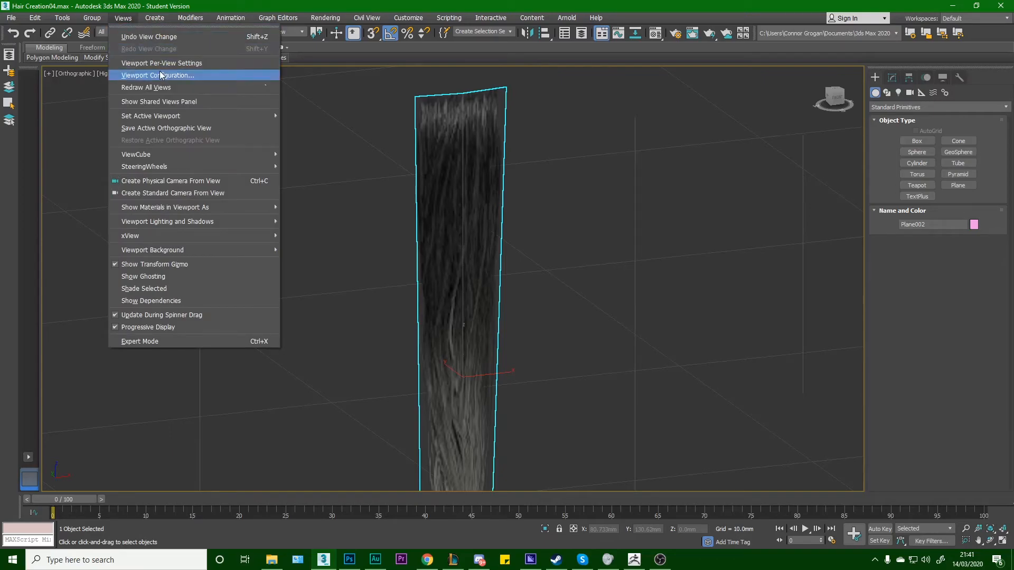
pyautogui.click(172, 74)
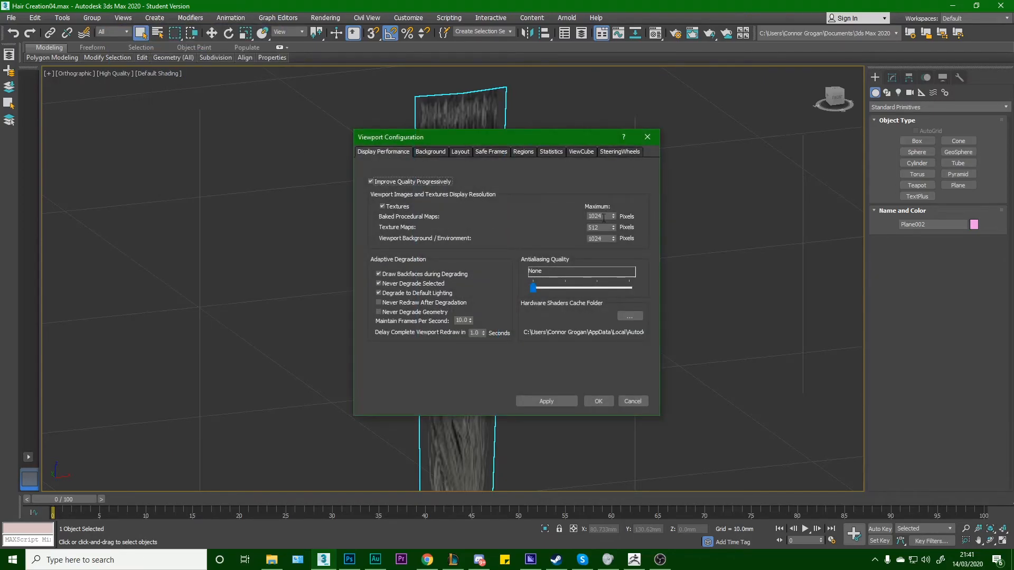
pyautogui.moveTo(602, 227); pyautogui.dragTo(570, 228)
pyautogui.moveTo(603, 240); pyautogui.dragTo(568, 237)
pyautogui.moveTo(604, 216); pyautogui.dragTo(557, 211)
pyautogui.click(568, 400)
pyautogui.click(599, 402)
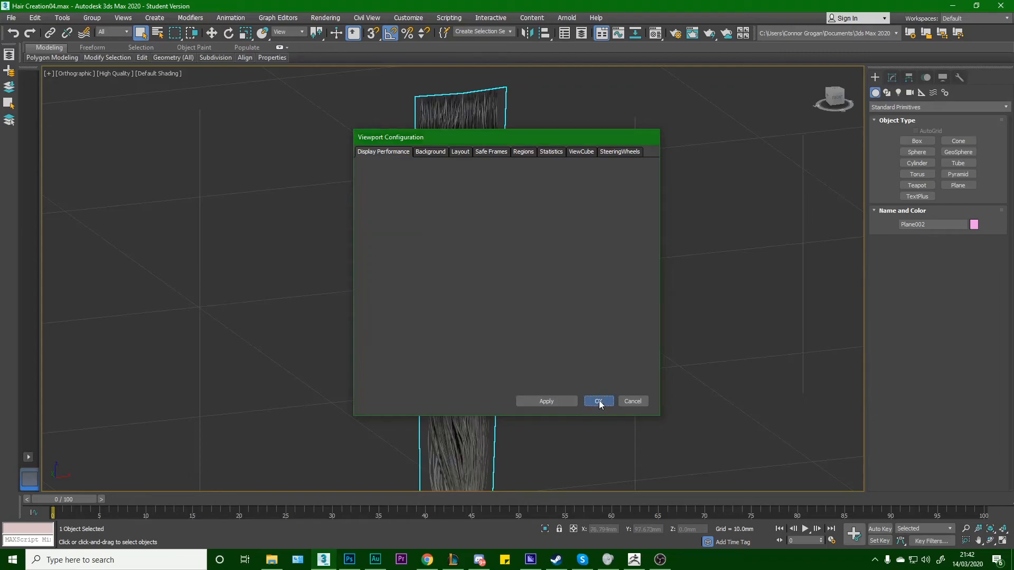
# Examine the sharper hair texture on the card from close up and farther away, with the card deselected.
pyautogui.moveTo(501, 302); pyautogui.dragTo(568, 267, button='middle')
pyautogui.keyDown('alt'); pyautogui.moveTo(568, 266); pyautogui.dragTo(527, 253, button='middle'); pyautogui.keyUp('alt')
pyautogui.scroll(5, 538, 316)
pyautogui.moveTo(538, 317); pyautogui.dragTo(552, 253, button='middle')
pyautogui.scroll(-5, 528, 310)
pyautogui.scroll(-6, 545, 287)
pyautogui.scroll(7, 508, 271)
pyautogui.click(630, 232)
pyautogui.scroll(-4, 524, 241)
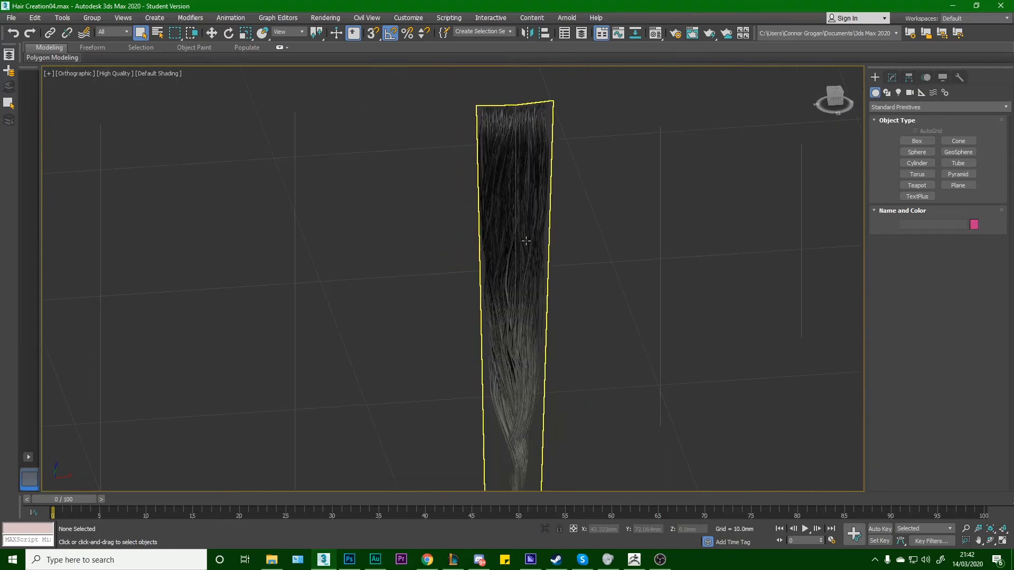
# Test-render the hair card and a close-up of its lower strands, closing the rendered frame after each render.
pyautogui.click(708, 35)
pyautogui.click(470, 92)
pyautogui.scroll(6, 523, 173)
pyautogui.click(505, 205)
pyautogui.scroll(-3, 541, 205)
pyautogui.keyDown('alt'); pyautogui.moveTo(539, 219); pyautogui.dragTo(498, 249, button='middle'); pyautogui.keyUp('alt')
pyautogui.scroll(-4, 530, 275)
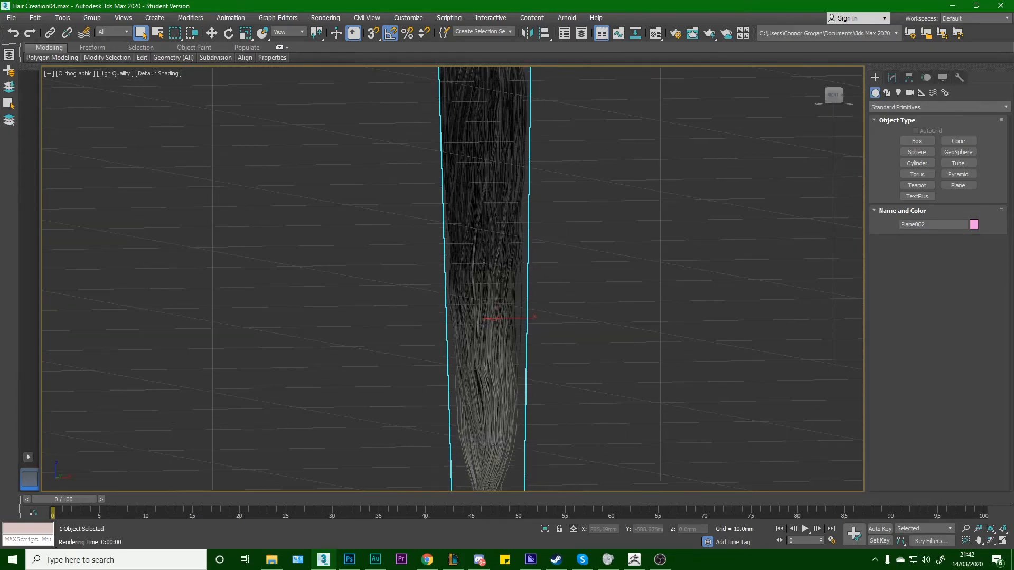
pyautogui.scroll(8, 497, 249)
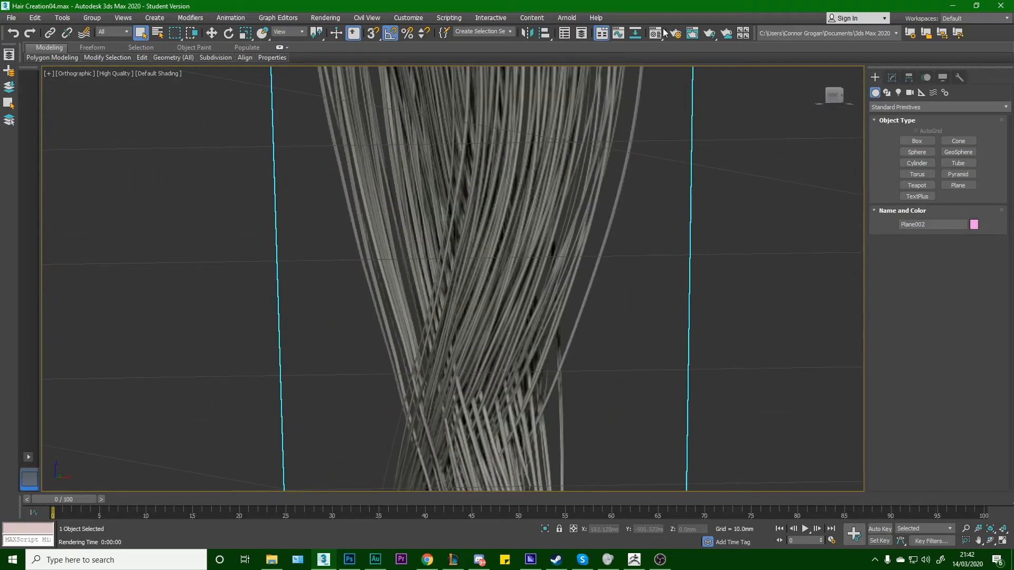
pyautogui.click(710, 35)
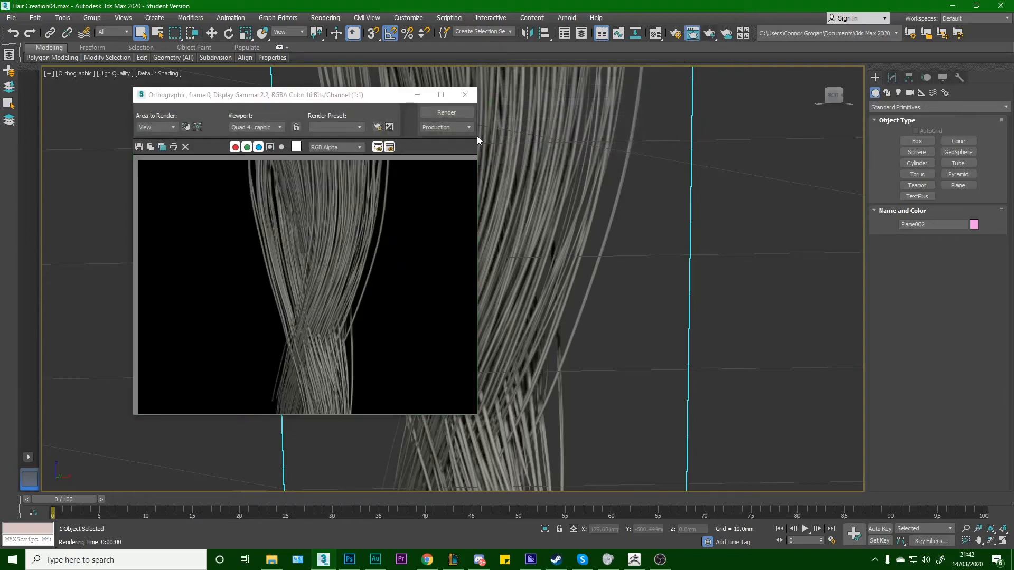
pyautogui.click(467, 97)
# Inspect the strands along the textured hair card at several zoom levels and angles, and beside the head.
pyautogui.scroll(-12, 495, 174)
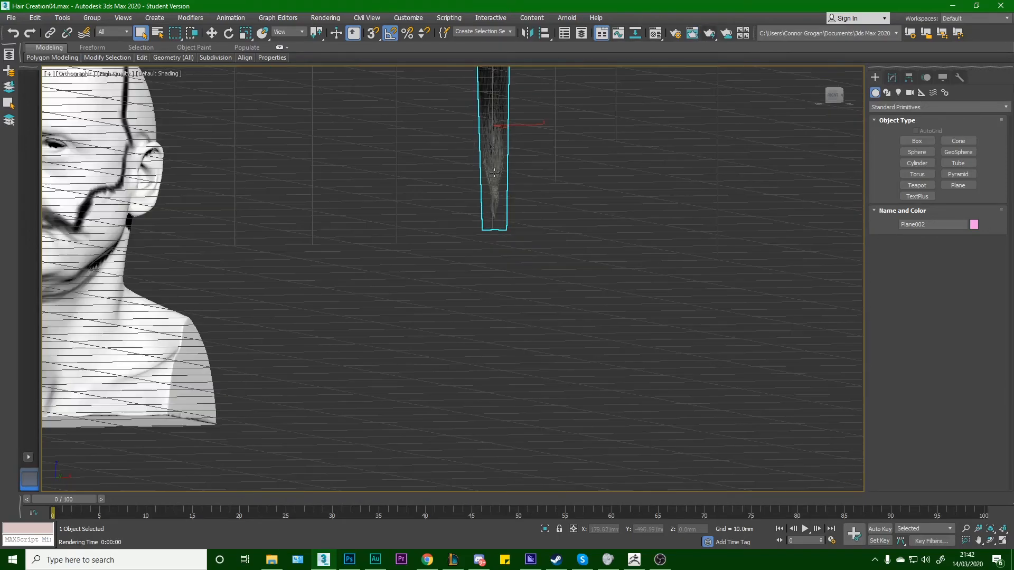
pyautogui.scroll(8, 496, 250)
pyautogui.scroll(8, 519, 247)
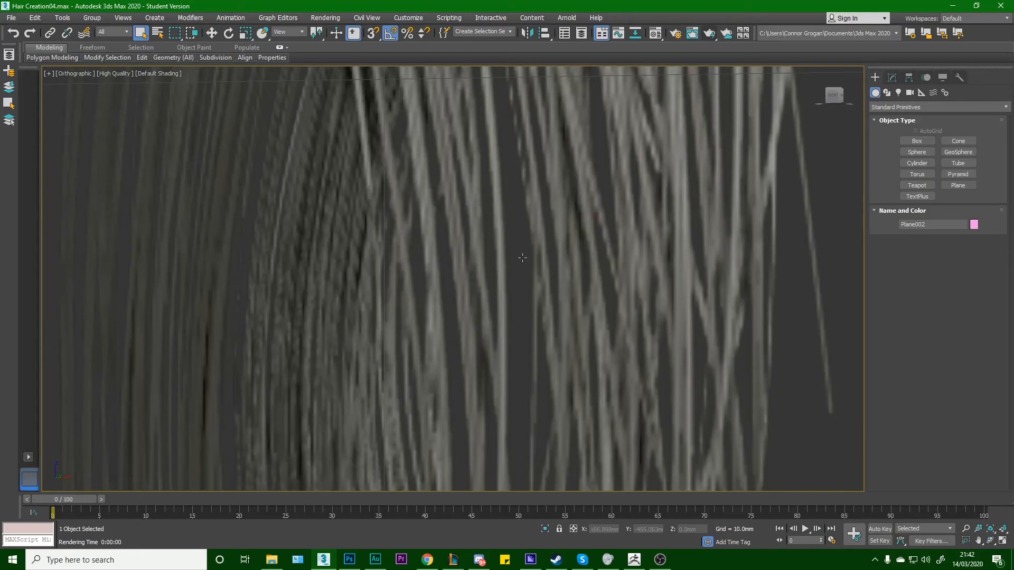
pyautogui.scroll(-15, 522, 258)
pyautogui.moveTo(480, 183); pyautogui.dragTo(453, 233, button='middle')
pyautogui.scroll(5, 559, 192)
pyautogui.scroll(2, 559, 192)
pyautogui.scroll(-4, 480, 212)
pyautogui.scroll(5, 453, 233)
pyautogui.scroll(6, 480, 195)
pyautogui.scroll(-3, 473, 285)
pyautogui.moveTo(480, 195); pyautogui.dragTo(514, 315, button='middle')
pyautogui.scroll(6, 456, 208)
pyautogui.scroll(-3, 456, 208)
pyautogui.keyDown('alt'); pyautogui.moveTo(456, 208); pyautogui.dragTo(606, 167, button='middle'); pyautogui.keyUp('alt')
pyautogui.scroll(-8, 467, 212)
pyautogui.scroll(4, 454, 226)
pyautogui.scroll(-7, 462, 174)
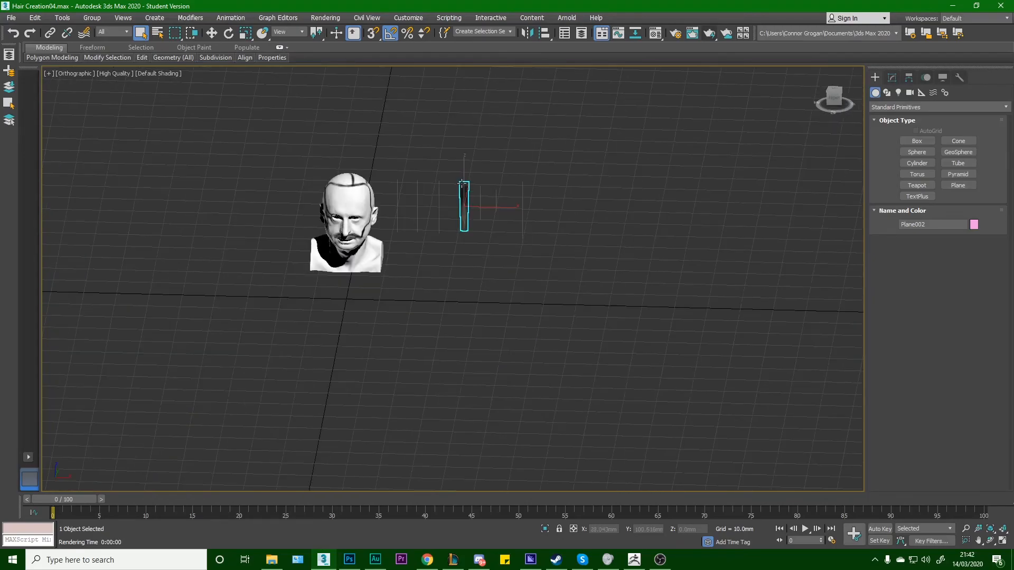
pyautogui.scroll(7, 465, 202)
# Save an incremented copy of the scene as Hair Creation05 and switch to ZBrush.
pyautogui.click(11, 17)
pyautogui.click(51, 112)
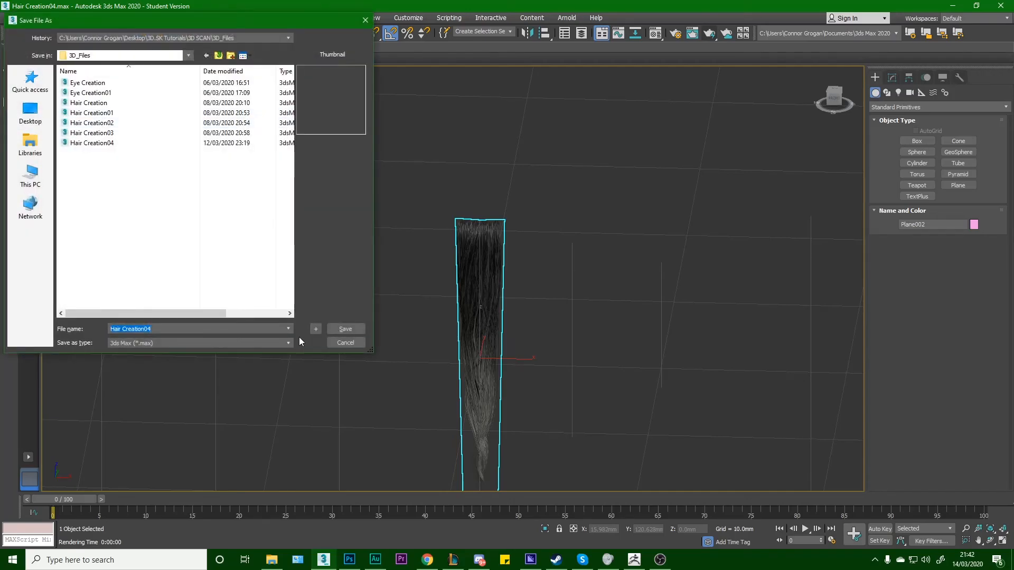
pyautogui.click(316, 328)
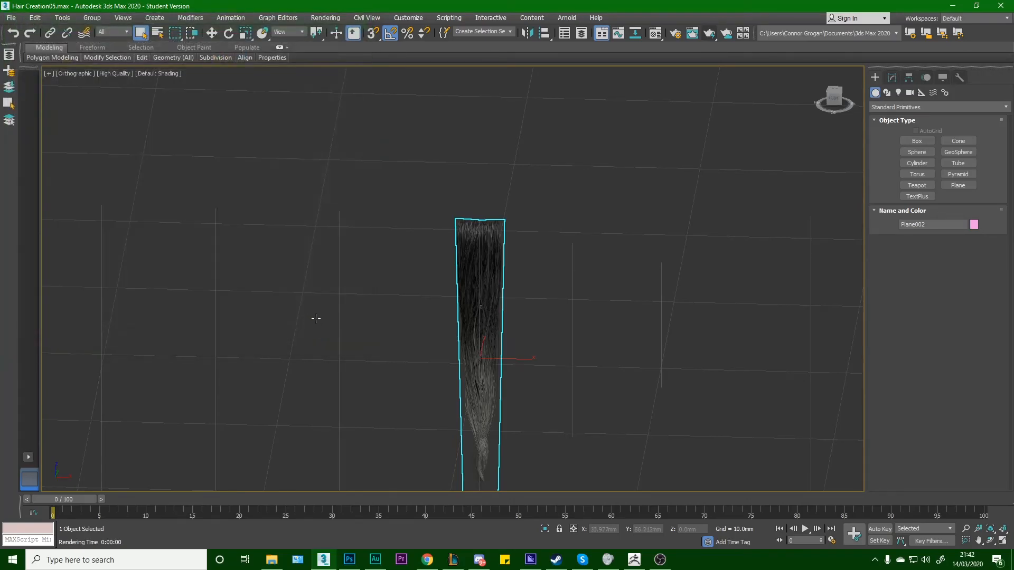
pyautogui.click(634, 559)
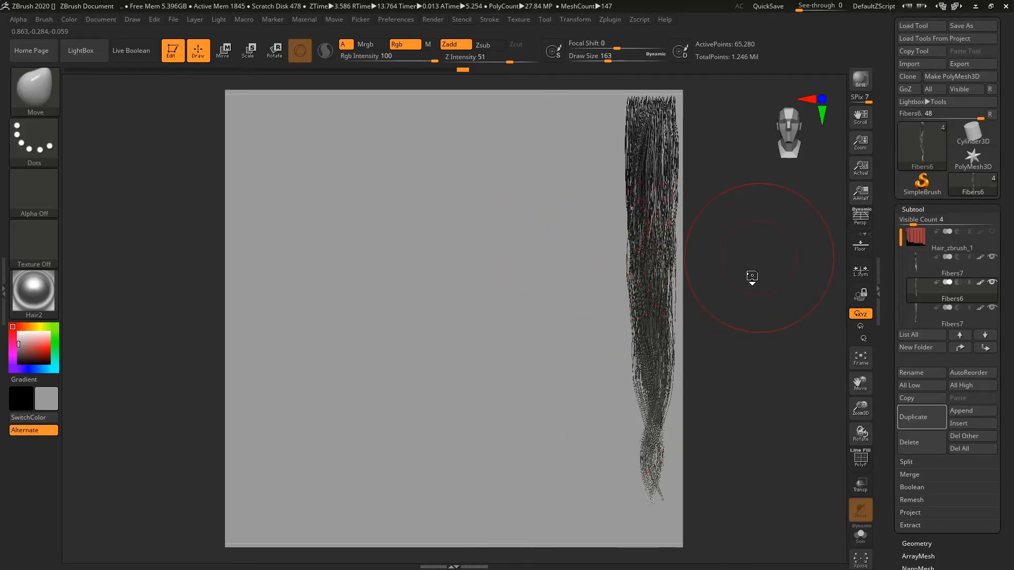
# Make the Hair_zbrush_1 card subtool visible behind the fibers and start a new document.
pyautogui.click(990, 234)
pyautogui.keyDown('alt'); pyautogui.moveTo(769, 247); pyautogui.dragTo(699, 289); pyautogui.keyUp('alt')
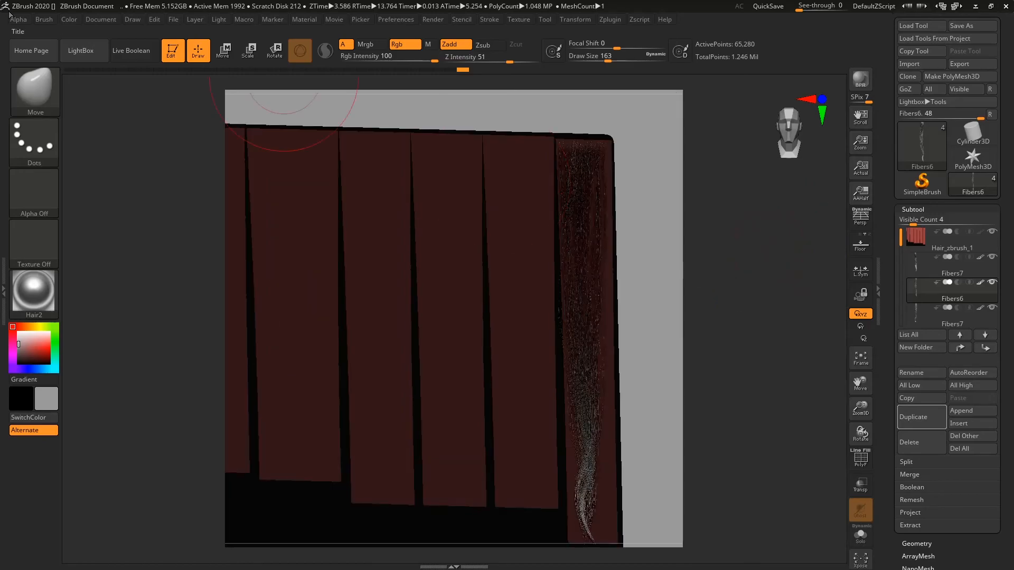
pyautogui.click(100, 19)
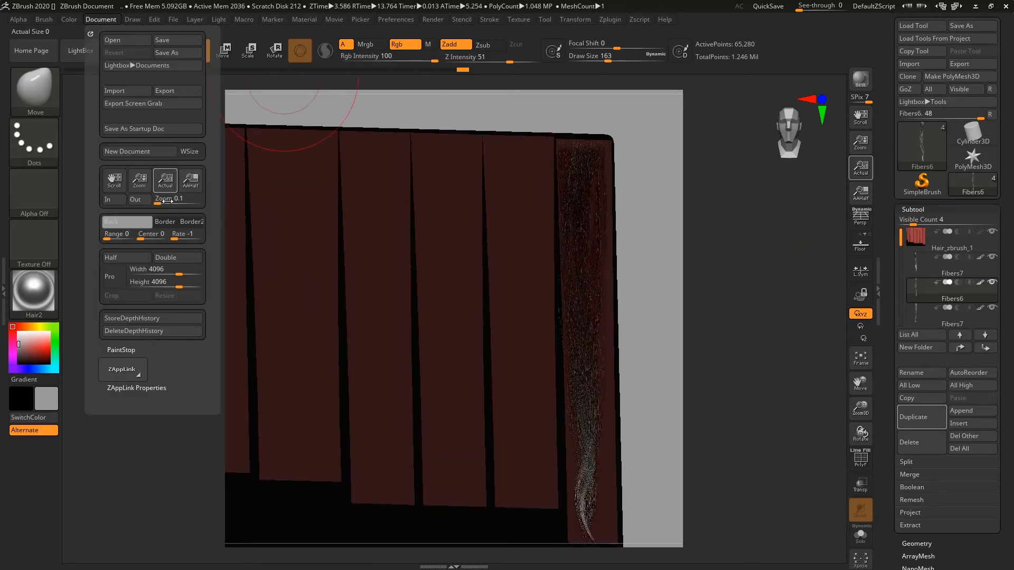
pyautogui.click(141, 157)
pyautogui.click(534, 314)
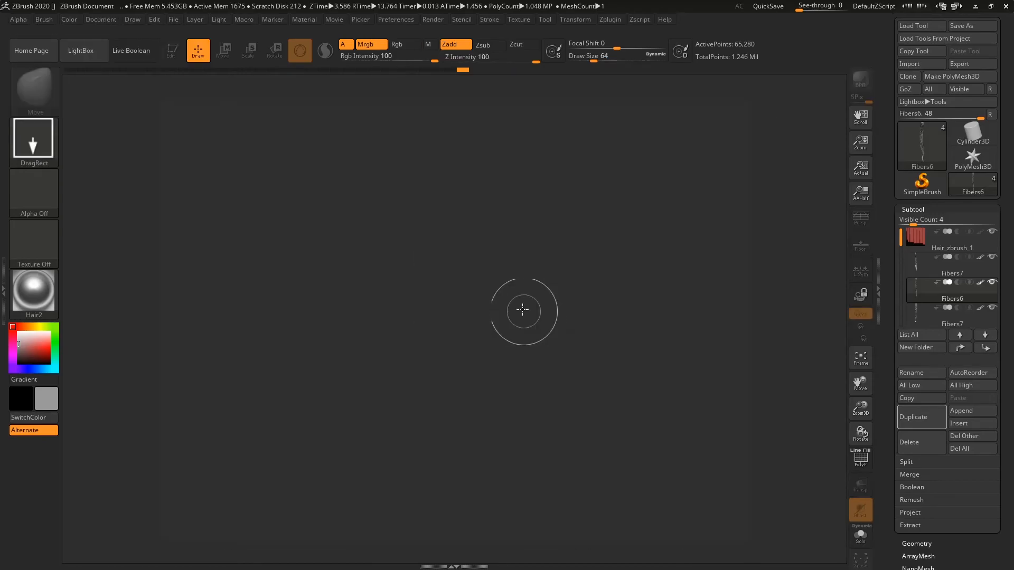
# Clear the placed hair model from the canvas and resize the document to 1920 by 1080.
pyautogui.moveTo(470, 276); pyautogui.dragTo(580, 401)
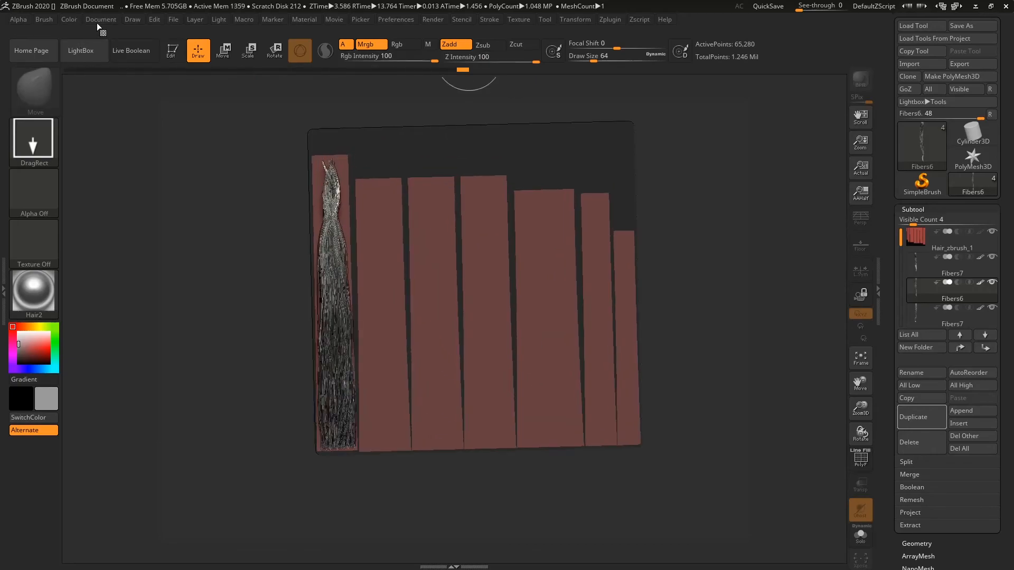
pyautogui.hotkey('ctrl', 'n')
pyautogui.click(100, 19)
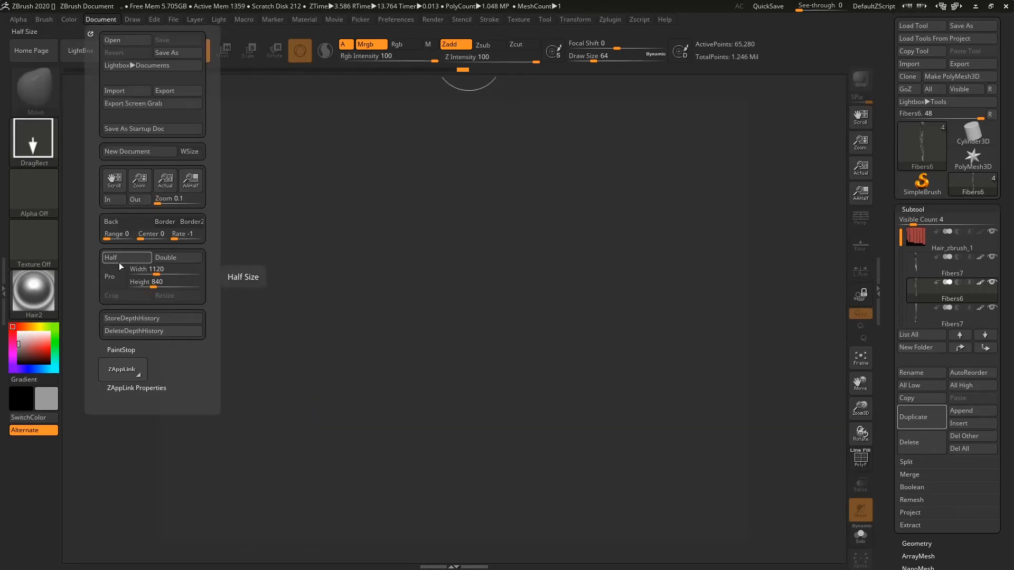
pyautogui.click(152, 271)
pyautogui.press('Tab')
pyautogui.write('1080')
pyautogui.press('Return')
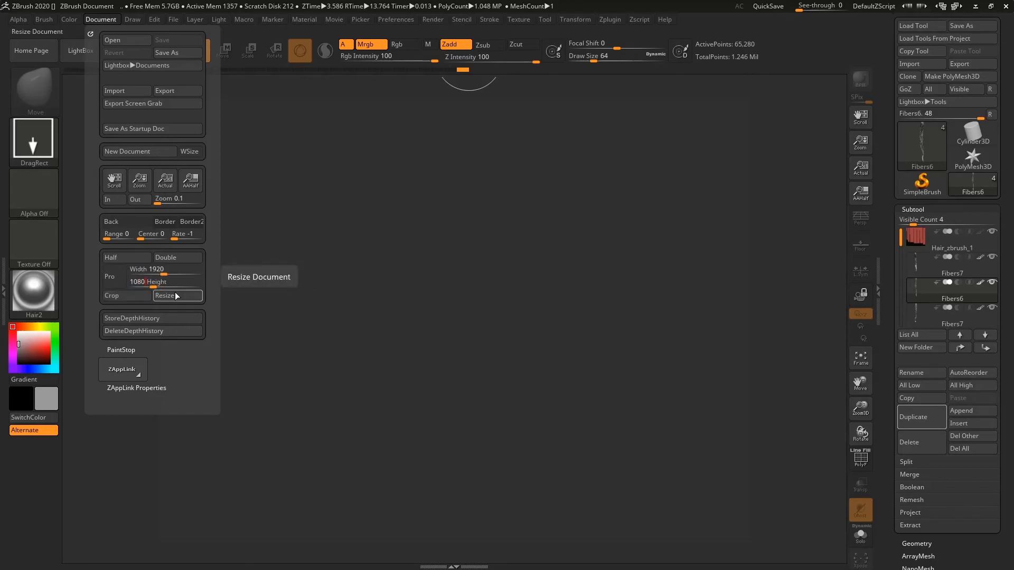
pyautogui.click(176, 296)
# Draw the hair model on the resized canvas, enter Edit mode, and frame the full row of cards upright and face-on.
pyautogui.moveTo(398, 340); pyautogui.dragTo(402, 130)
pyautogui.click(172, 52)
pyautogui.moveTo(645, 302)
pyautogui.mouseDown()
pyautogui.moveTo(641, 231)
pyautogui.moveTo(559, 301)
pyautogui.moveTo(568, 321)
pyautogui.moveTo(527, 292)
pyautogui.moveTo(486, 280)
pyautogui.moveTo(633, 287)
pyautogui.moveTo(674, 219)
pyautogui.moveTo(548, 255)
pyautogui.moveTo(552, 294)
pyautogui.moveTo(593, 309)
pyautogui.mouseUp()
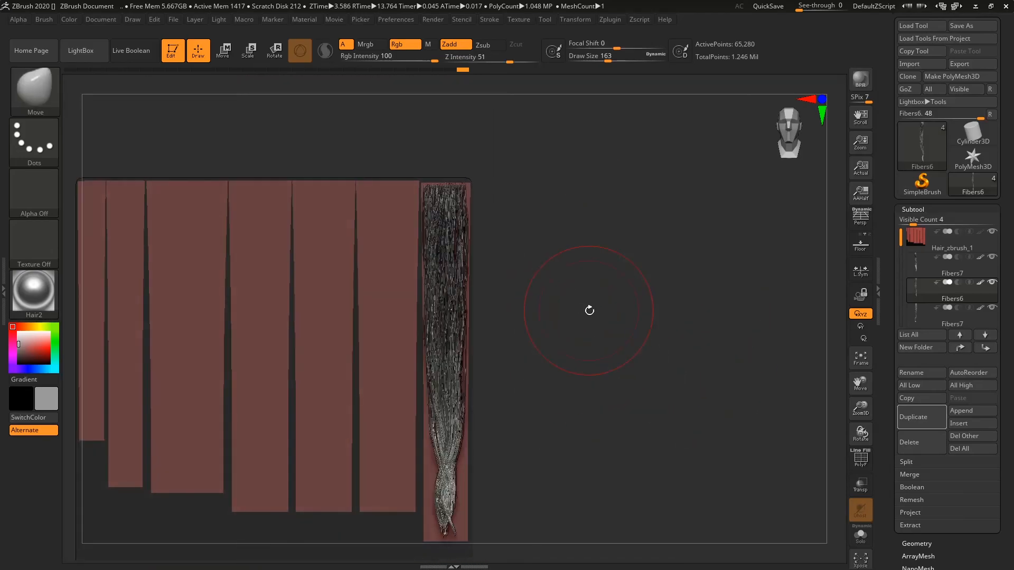
pyautogui.moveTo(577, 278); pyautogui.dragTo(660, 355)
pyautogui.moveTo(638, 298); pyautogui.dragTo(601, 274)
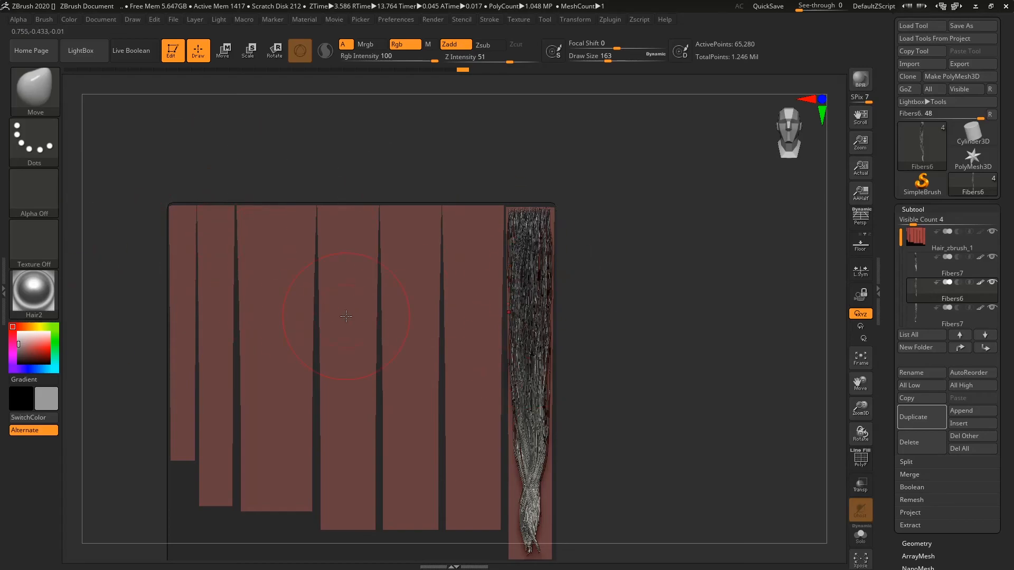
pyautogui.keyDown('alt'); pyautogui.moveTo(622, 279); pyautogui.dragTo(654, 239); pyautogui.keyUp('alt')
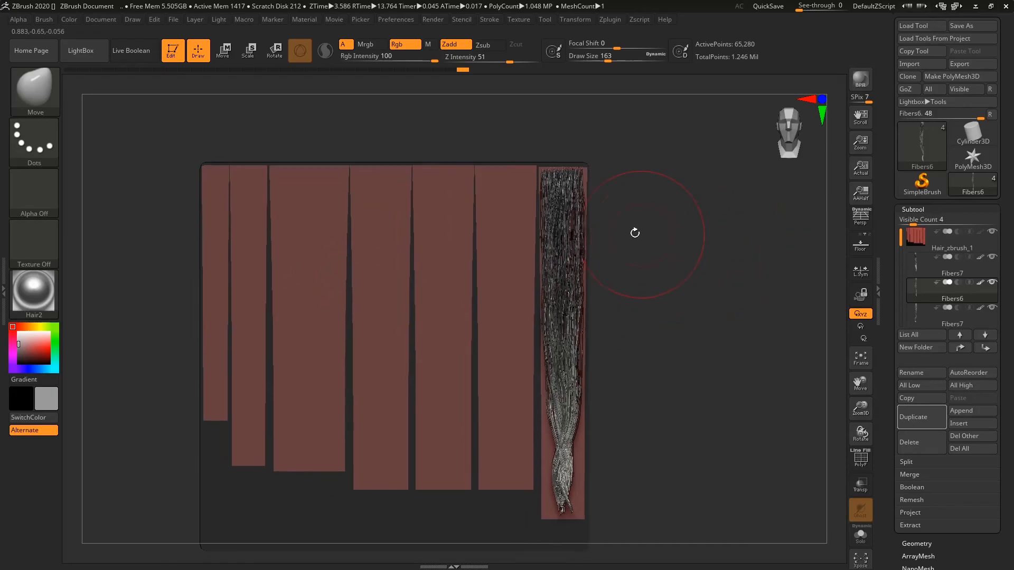